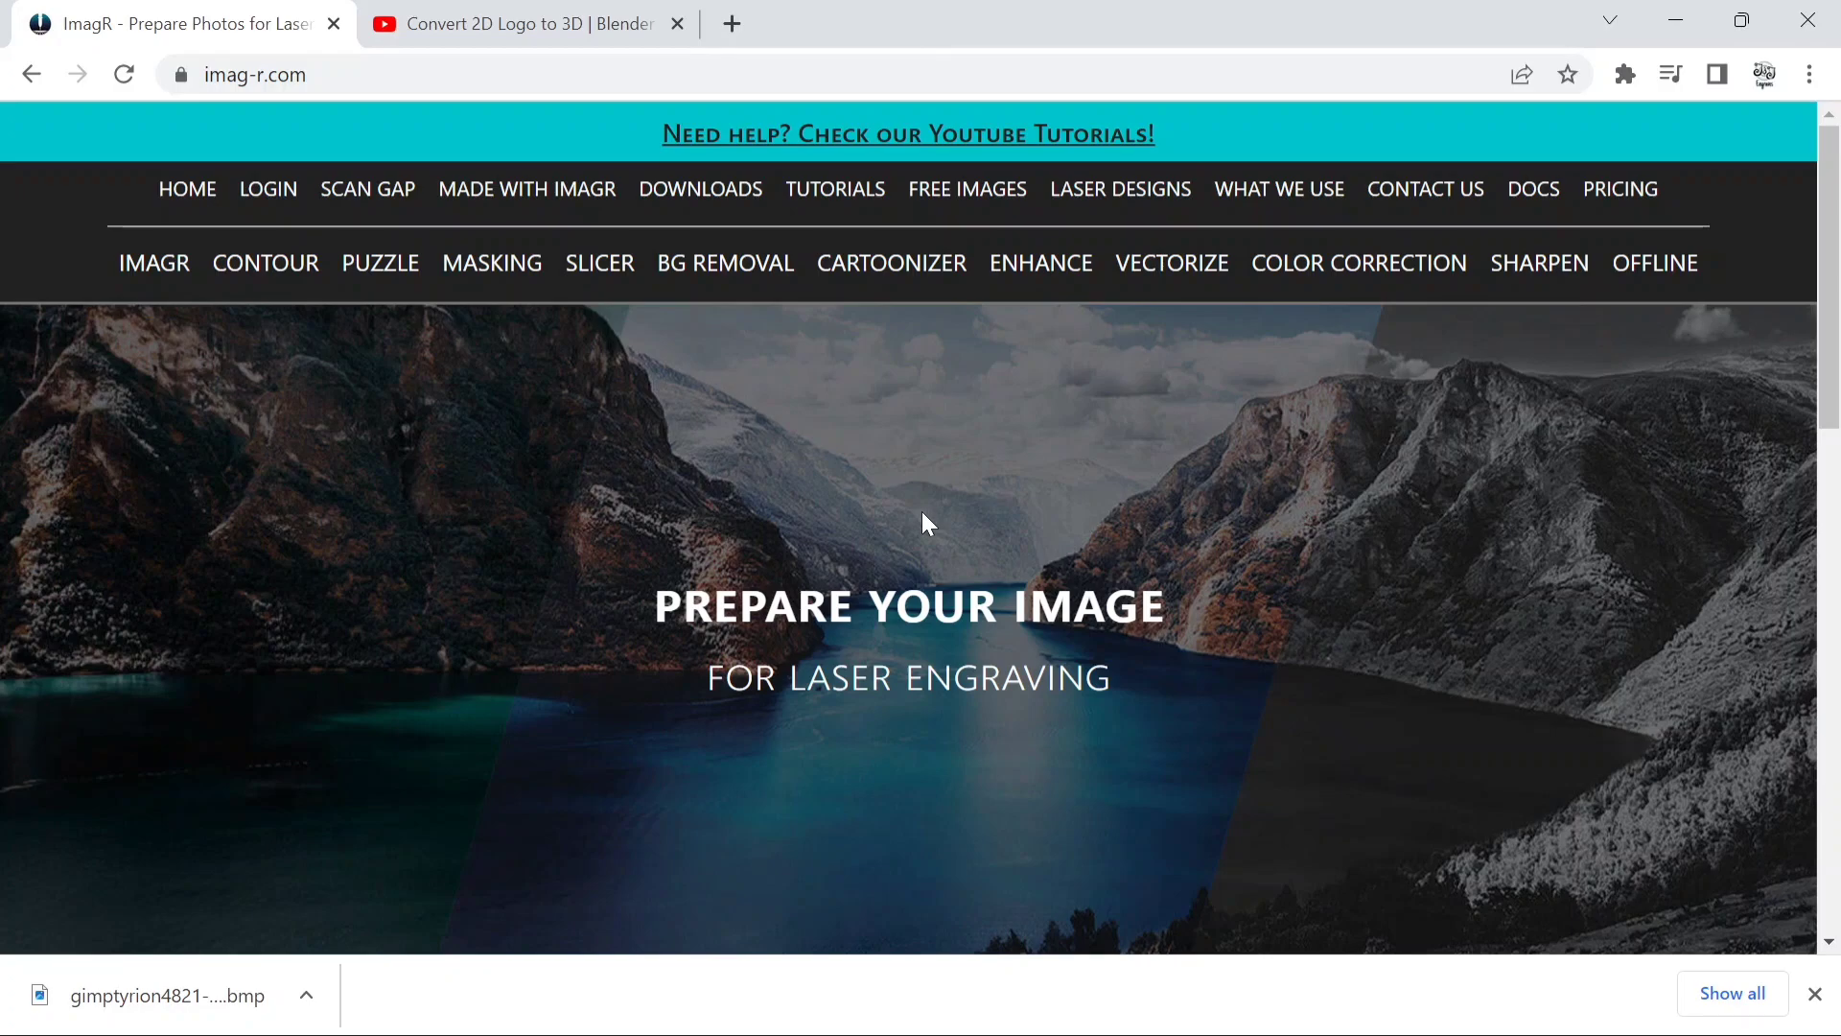
Step: Upload the PNG file 4-41631_png-tyrion-lannister-imp-game-of-thrones from the Downloads folder into the image editor
scroll(943, 600, down, 2)
scroll(944, 601, up, 2)
scroll(853, 514, down, 2)
scroll(854, 514, up, 2)
scroll(921, 527, down, 15)
scroll(920, 528, up, 4)
scroll(815, 624, down, 5)
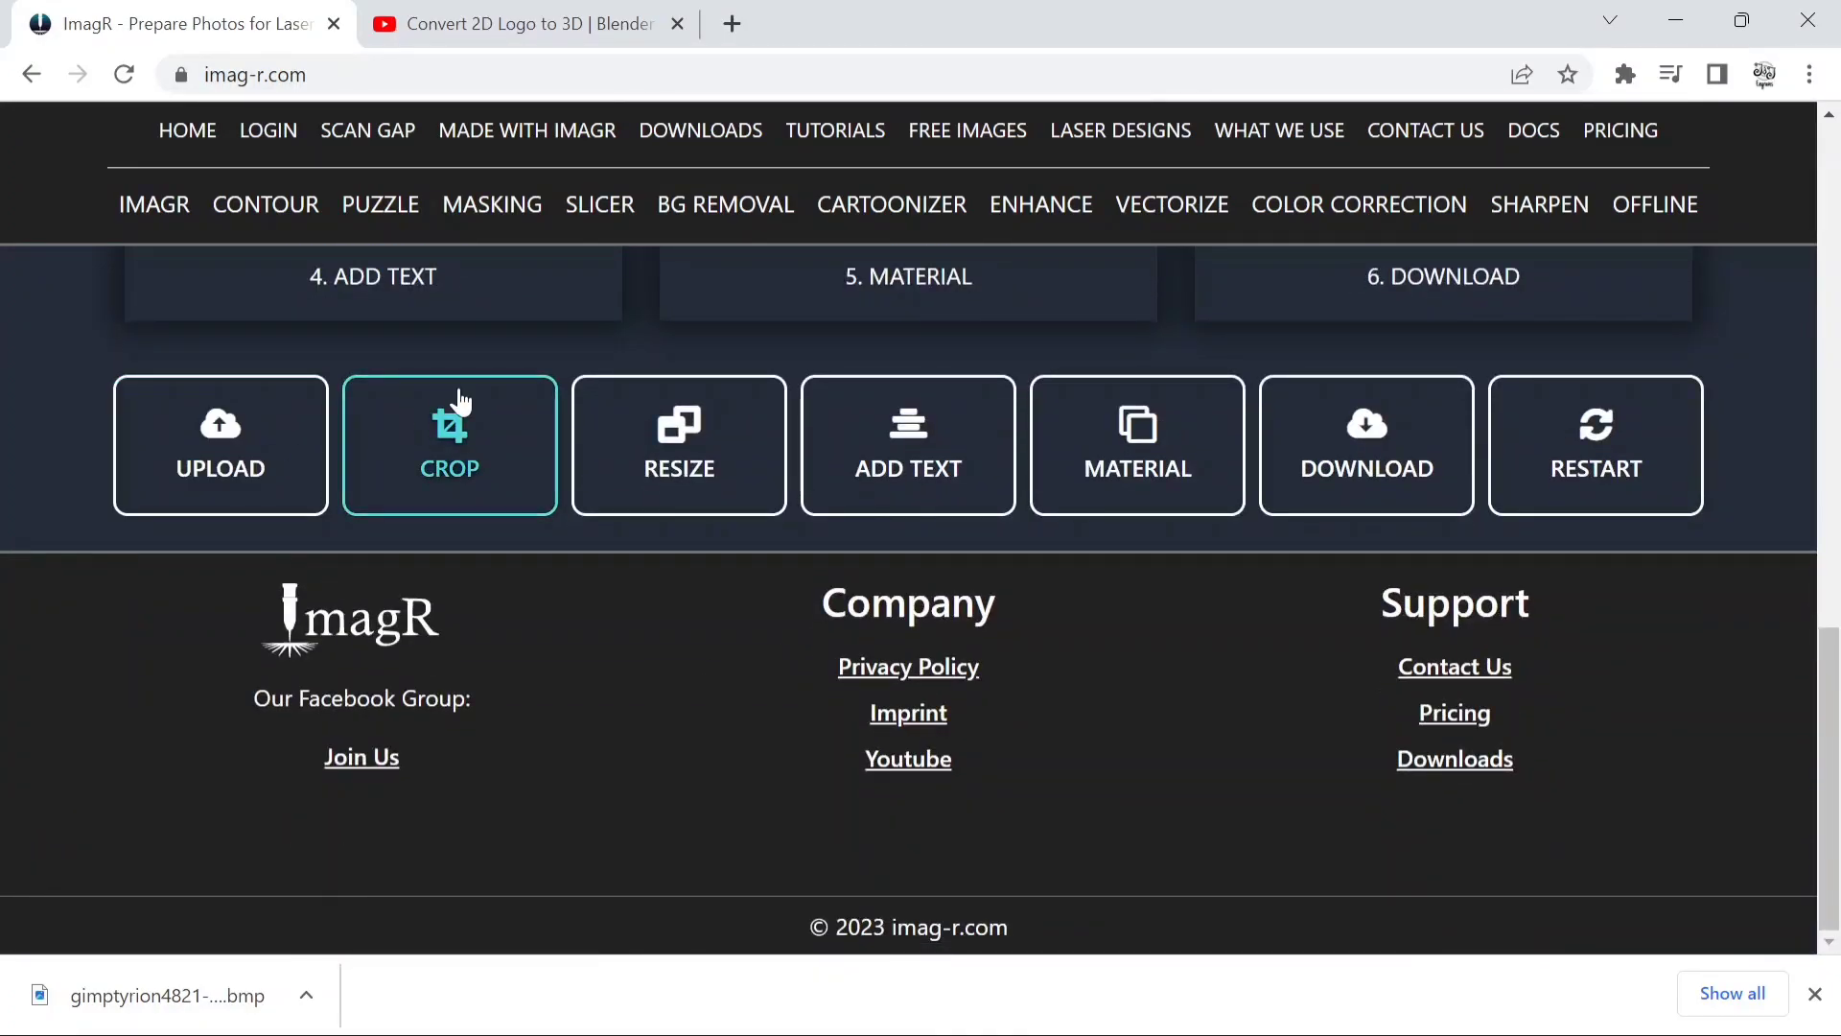
click(261, 496)
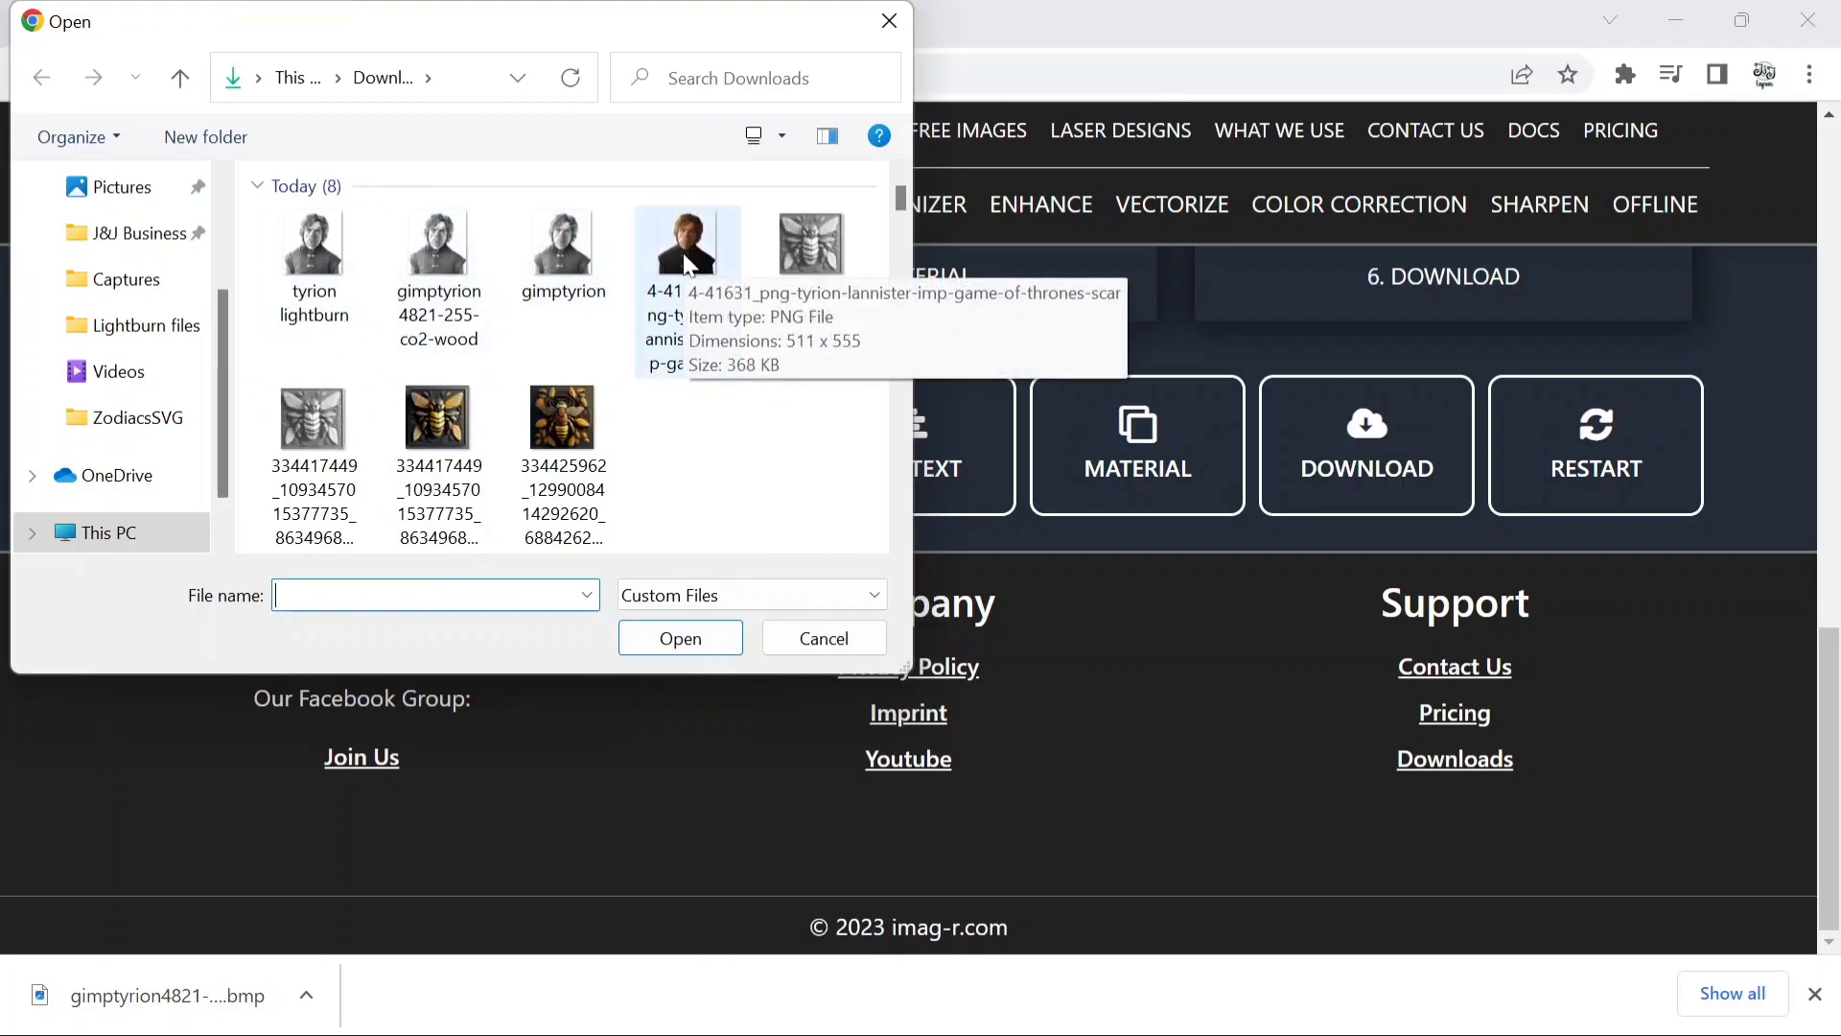
double_click(686, 251)
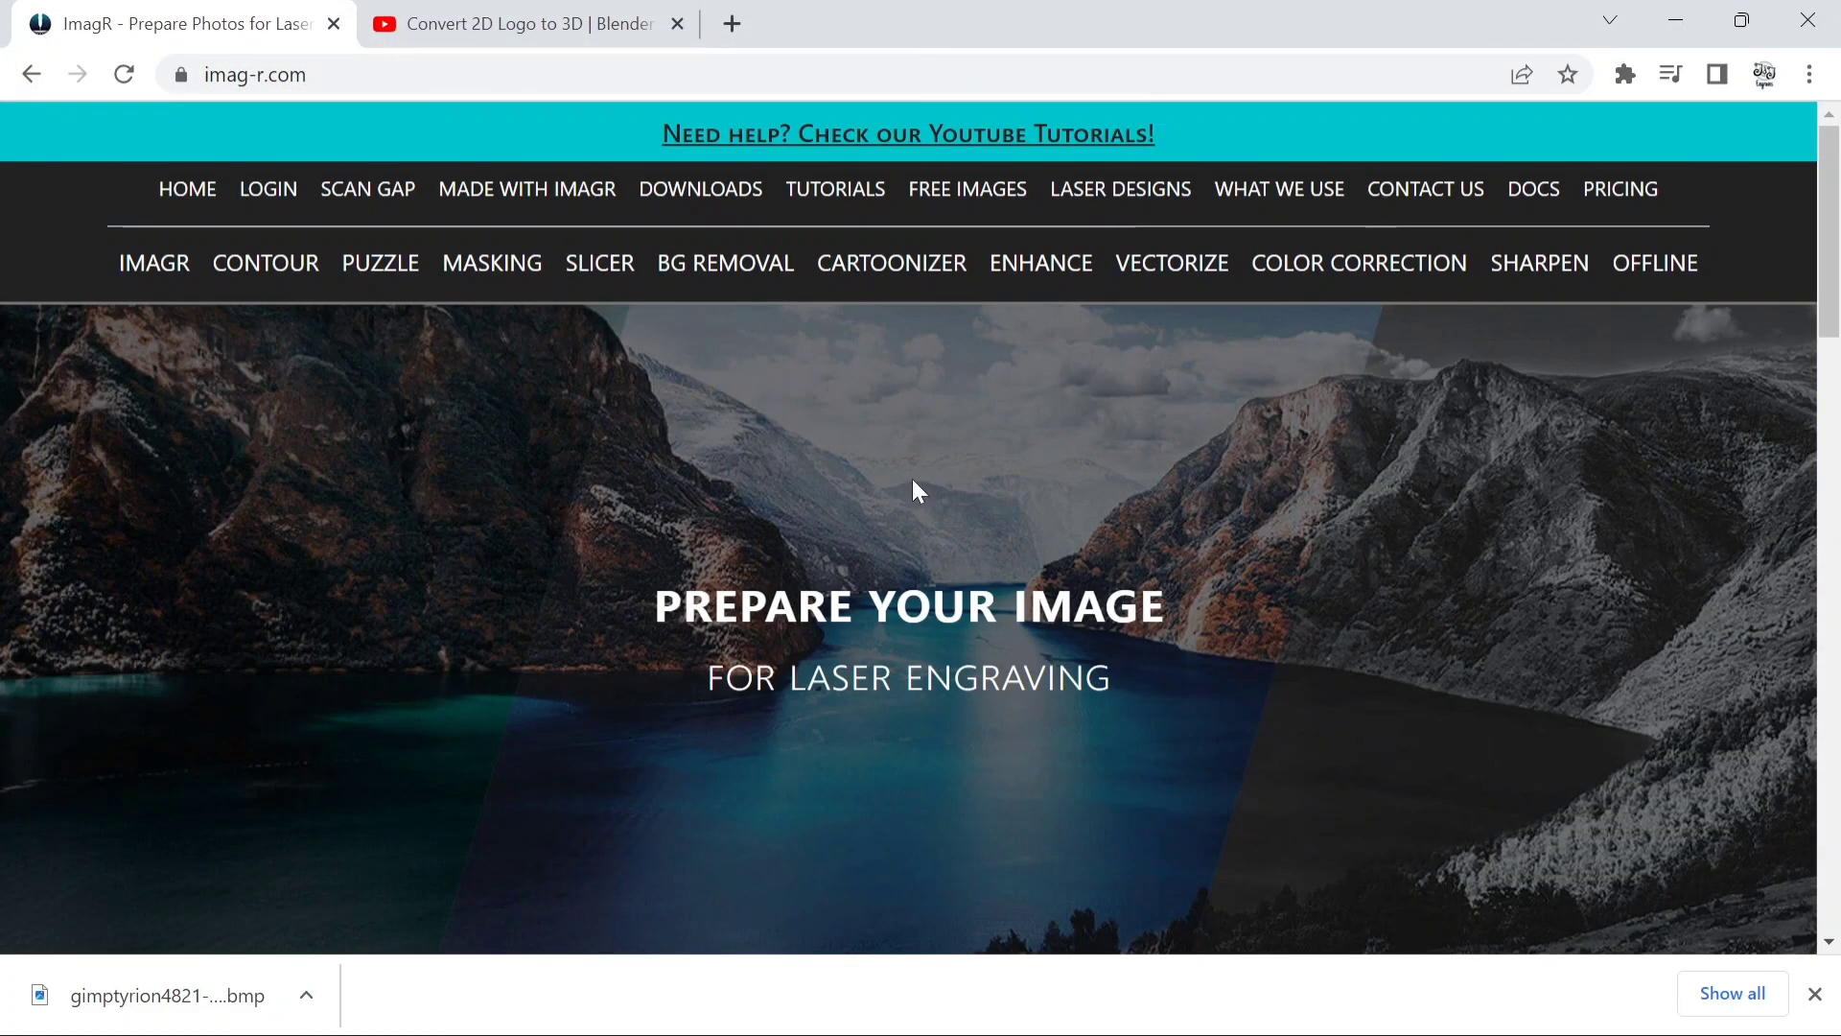
Step: Examine the uploaded portrait in the preview and the editing options offered for it
scroll(1100, 515, down, 8)
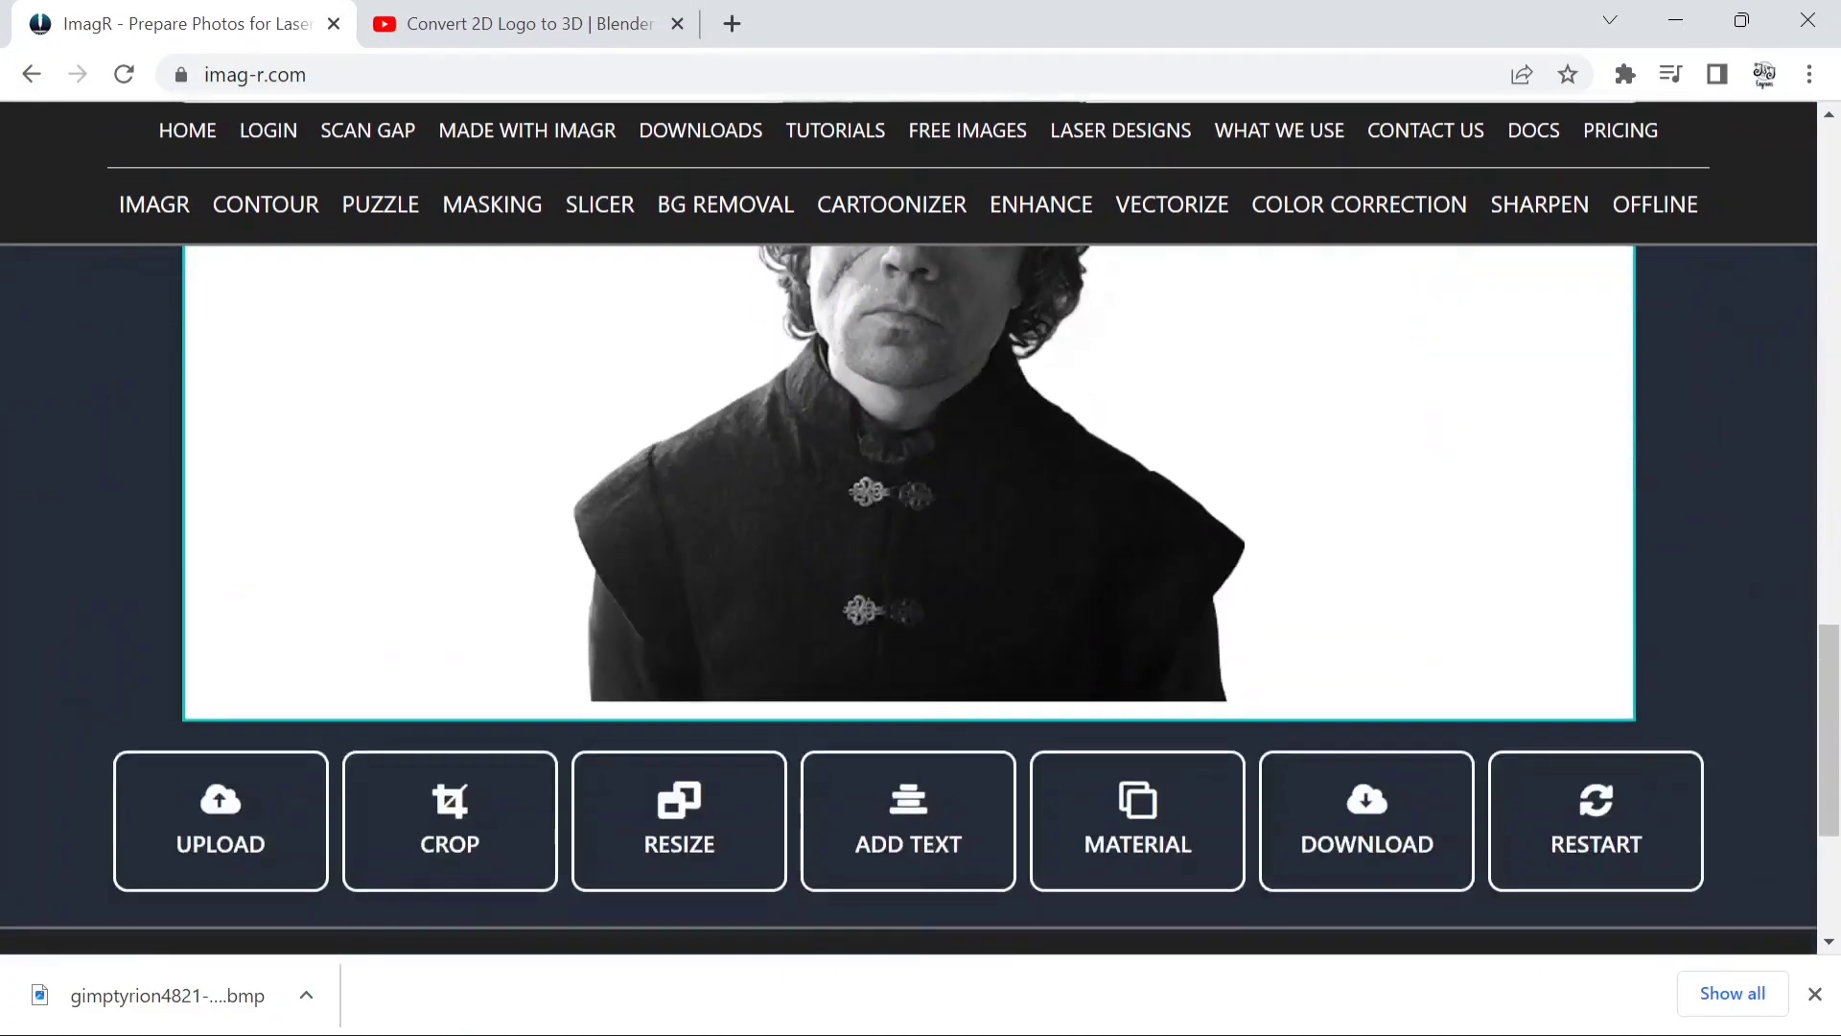
scroll(1100, 515, up, 3)
scroll(1100, 515, down, 1)
scroll(1100, 515, down, 4)
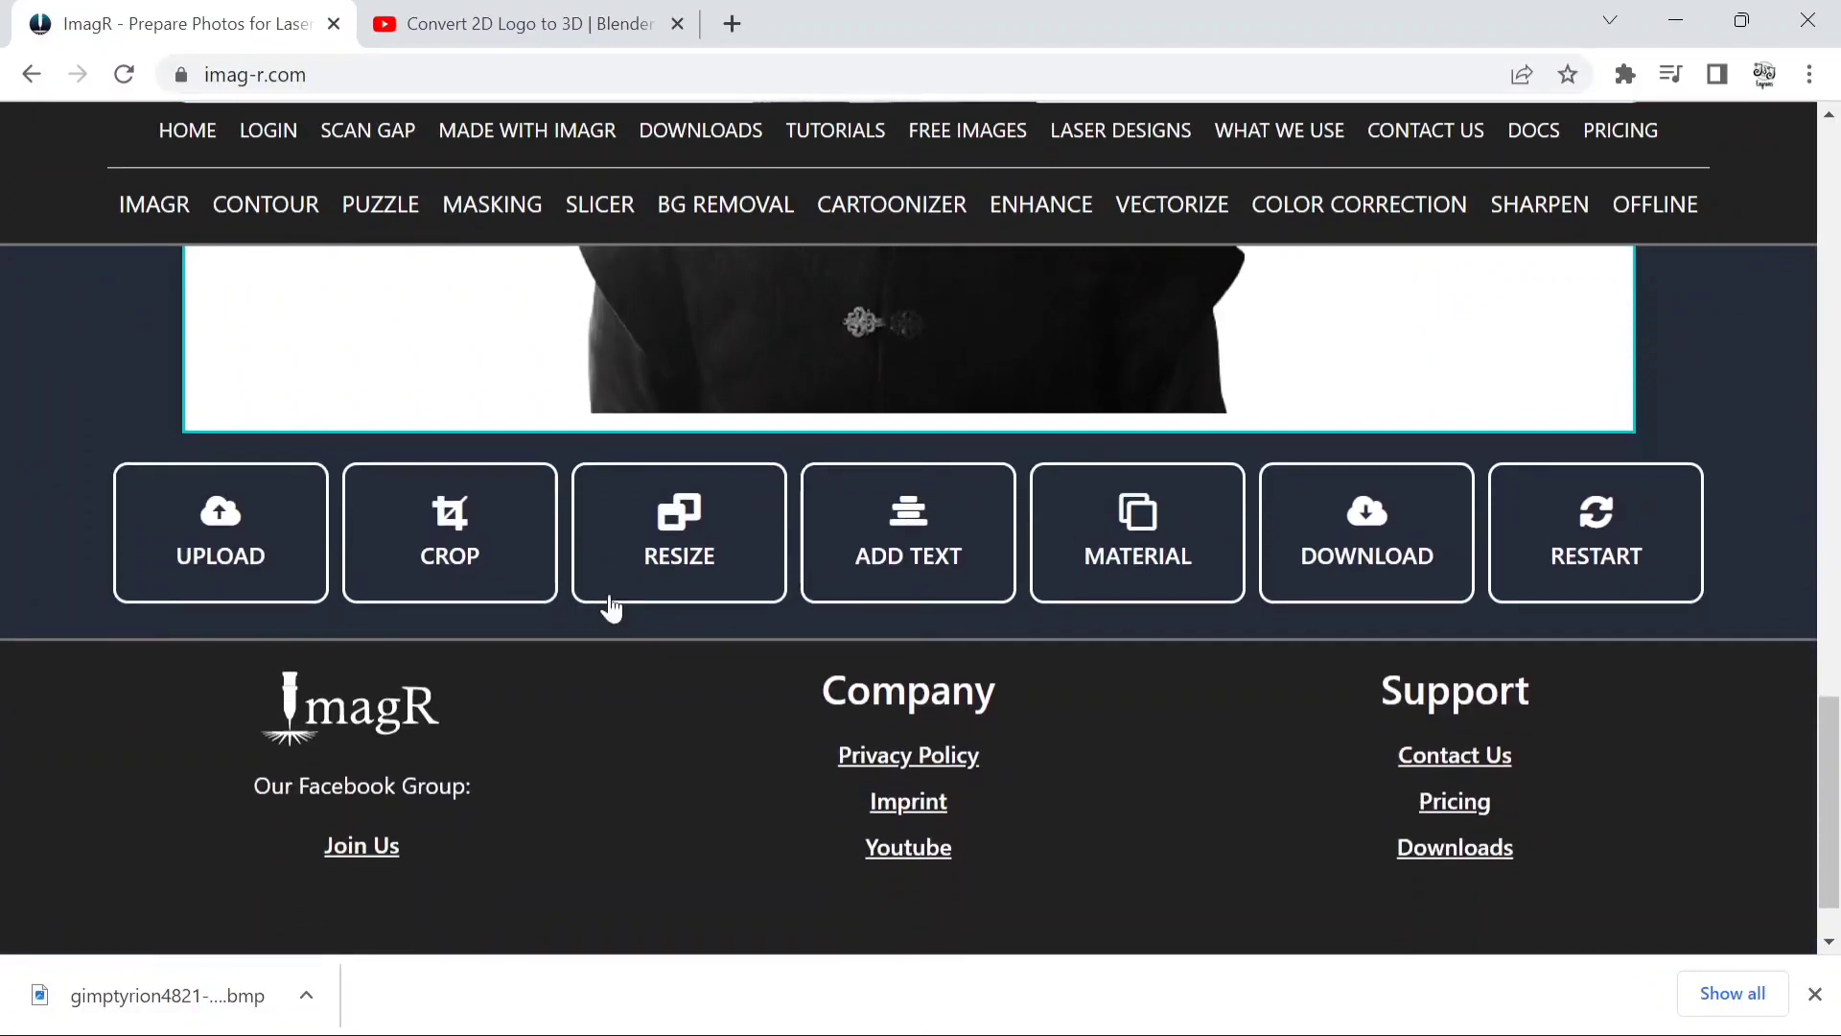
scroll(569, 537, up, 2)
scroll(569, 538, up, 4)
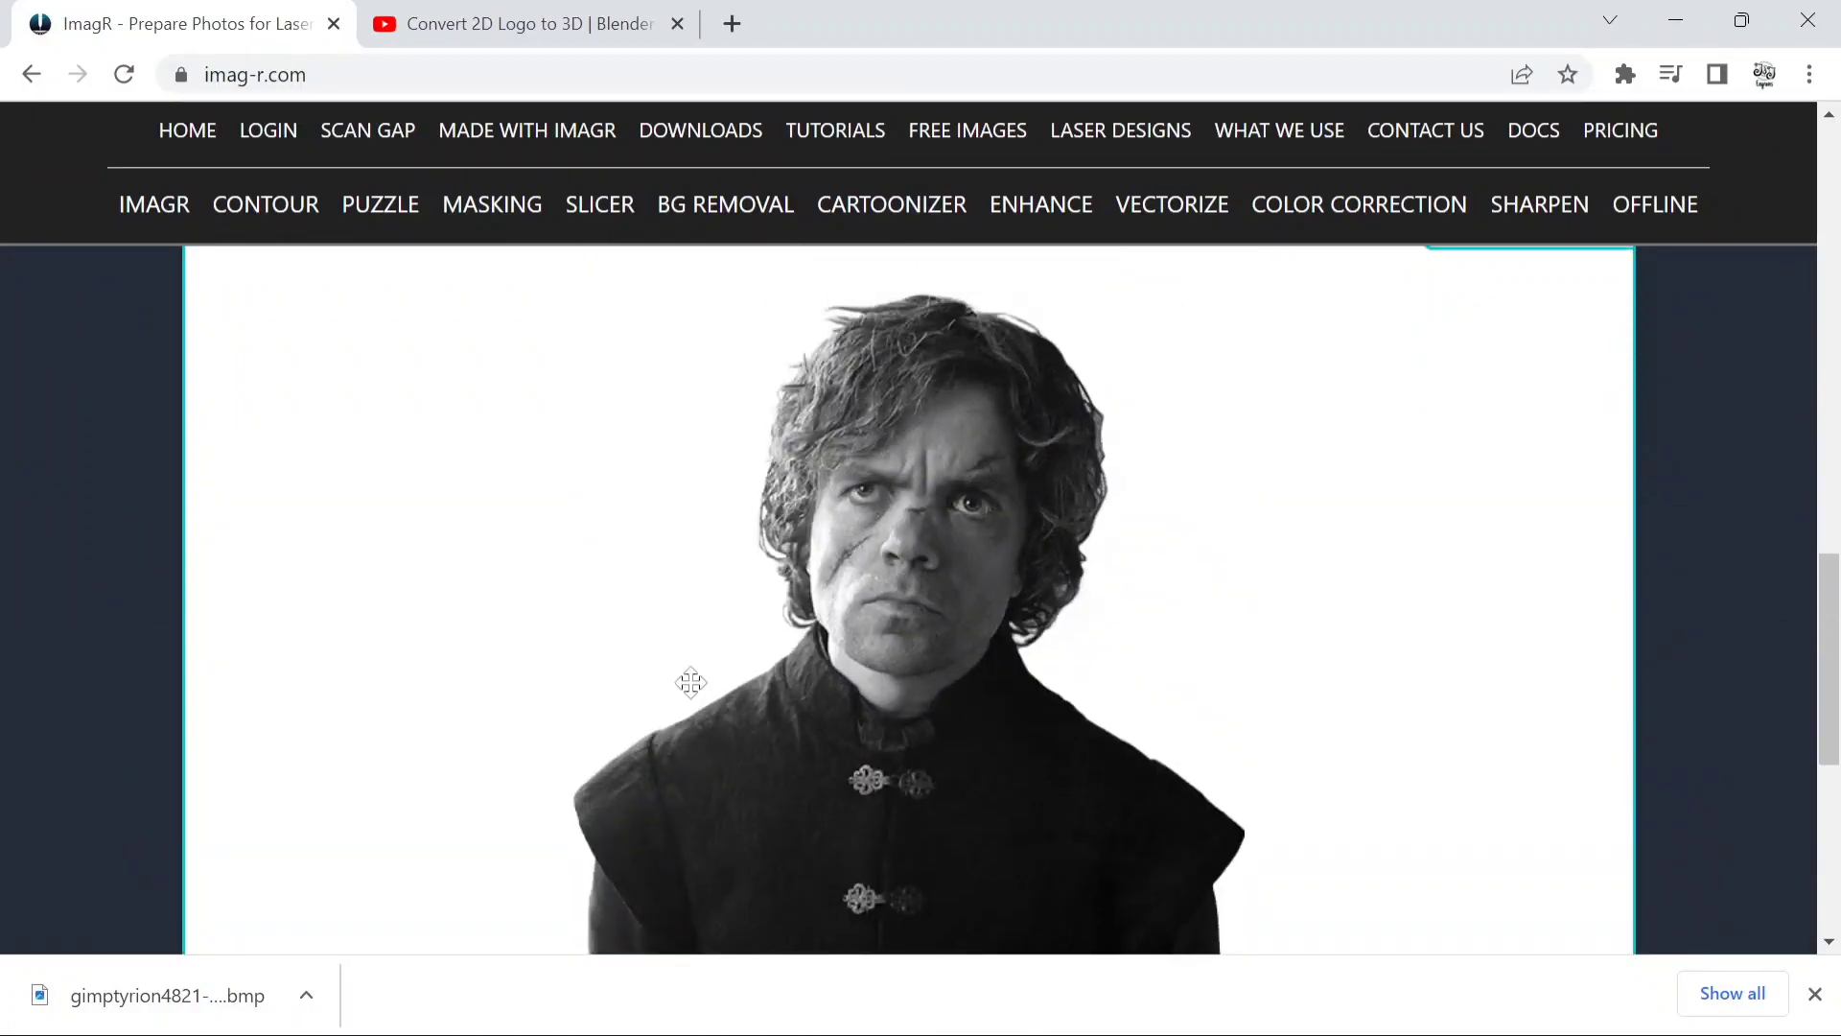
scroll(917, 515, down, 3)
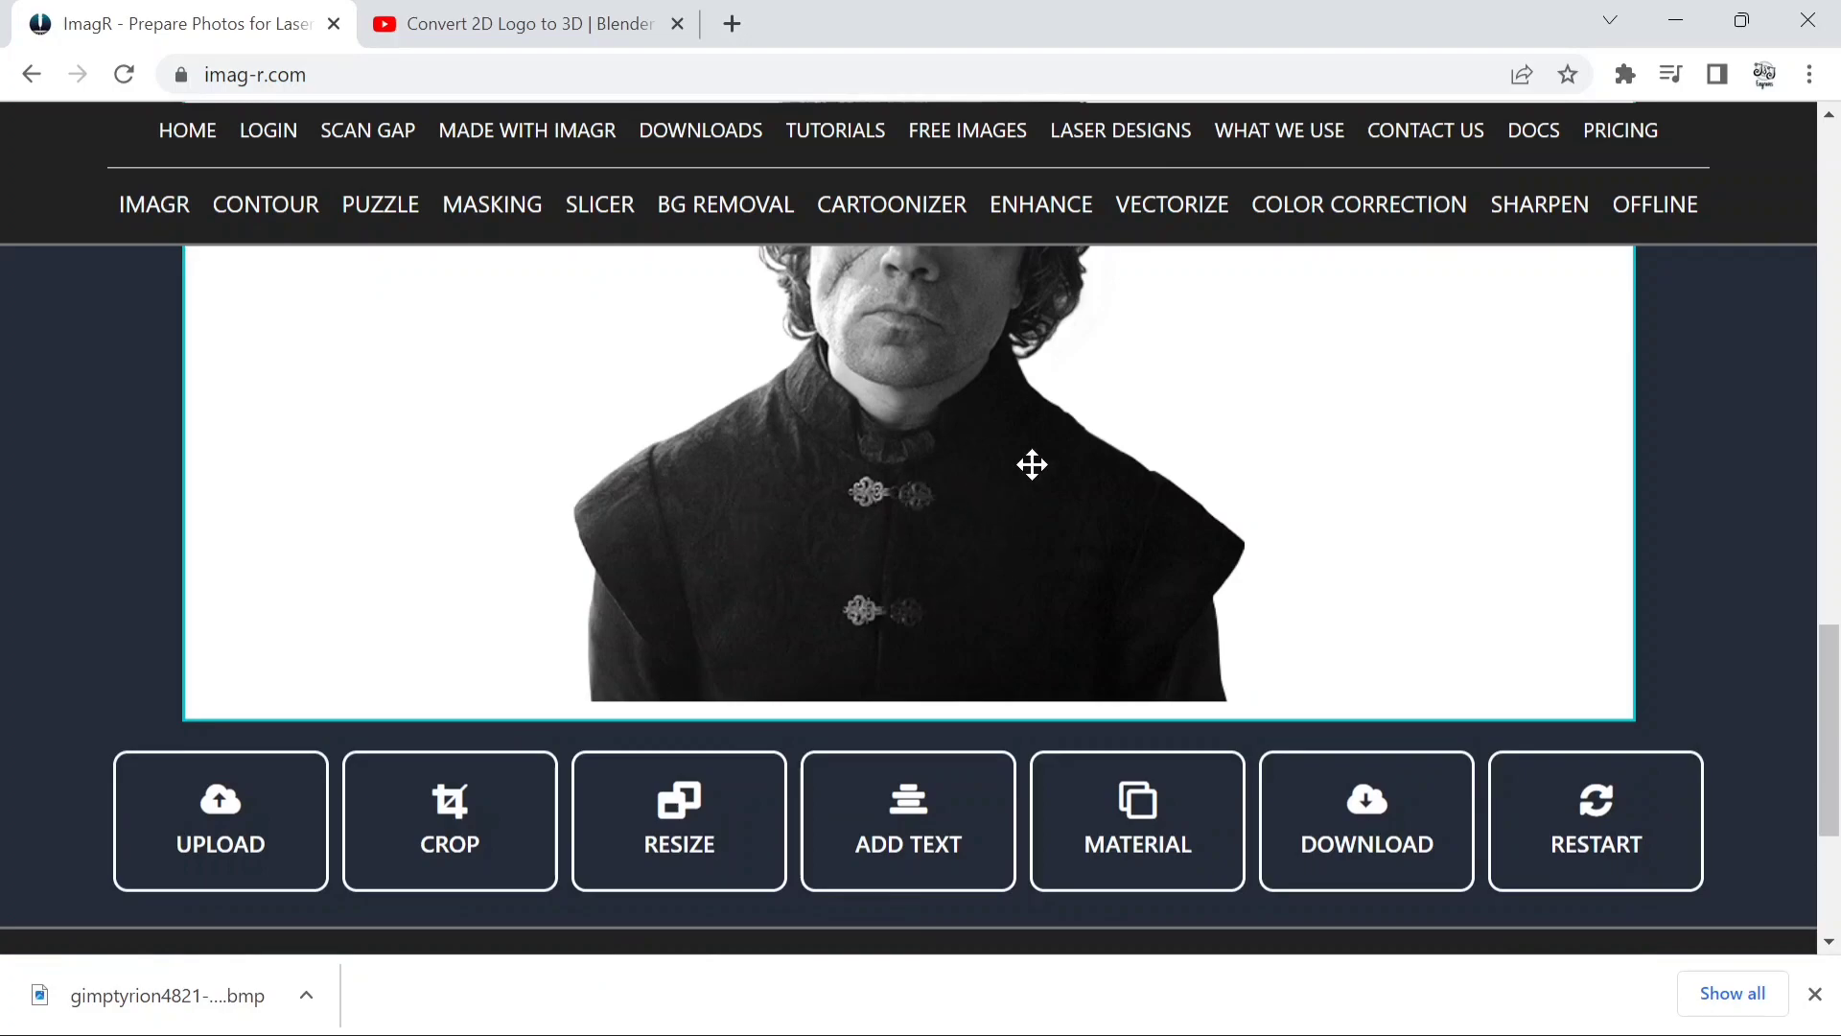
scroll(1000, 573, up, 1)
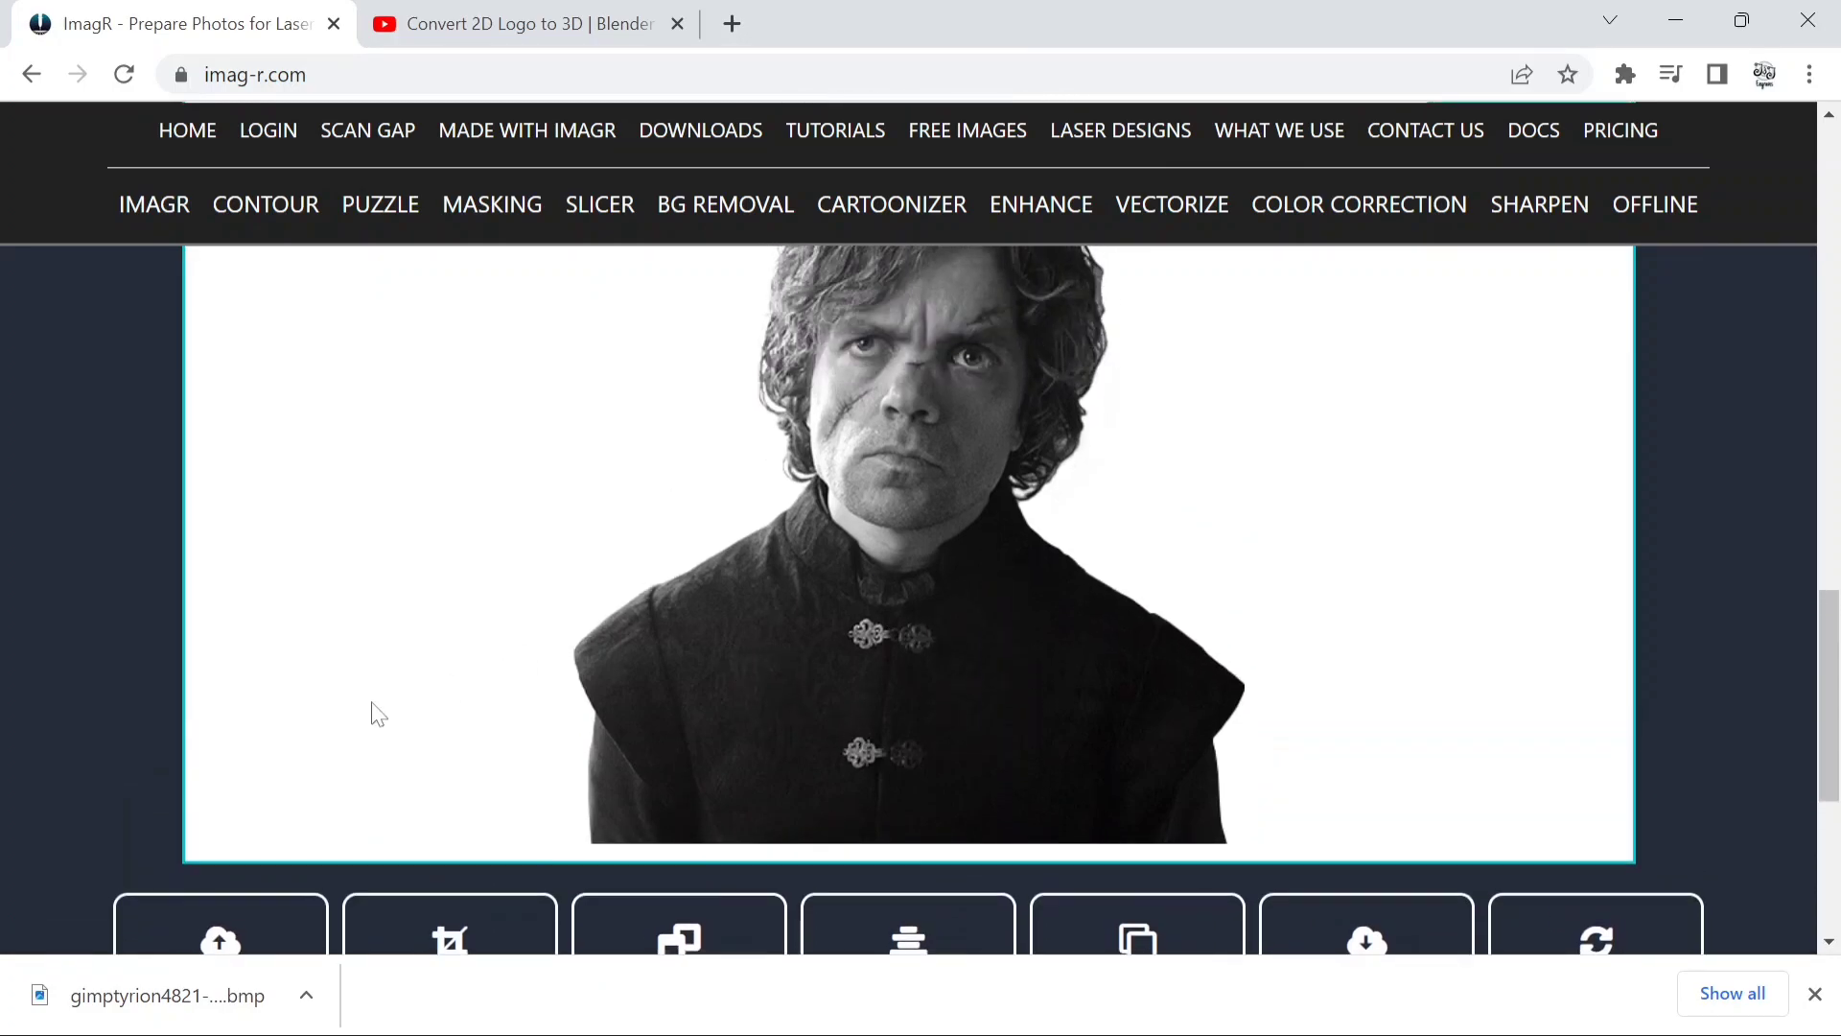
scroll(384, 767, down, 1)
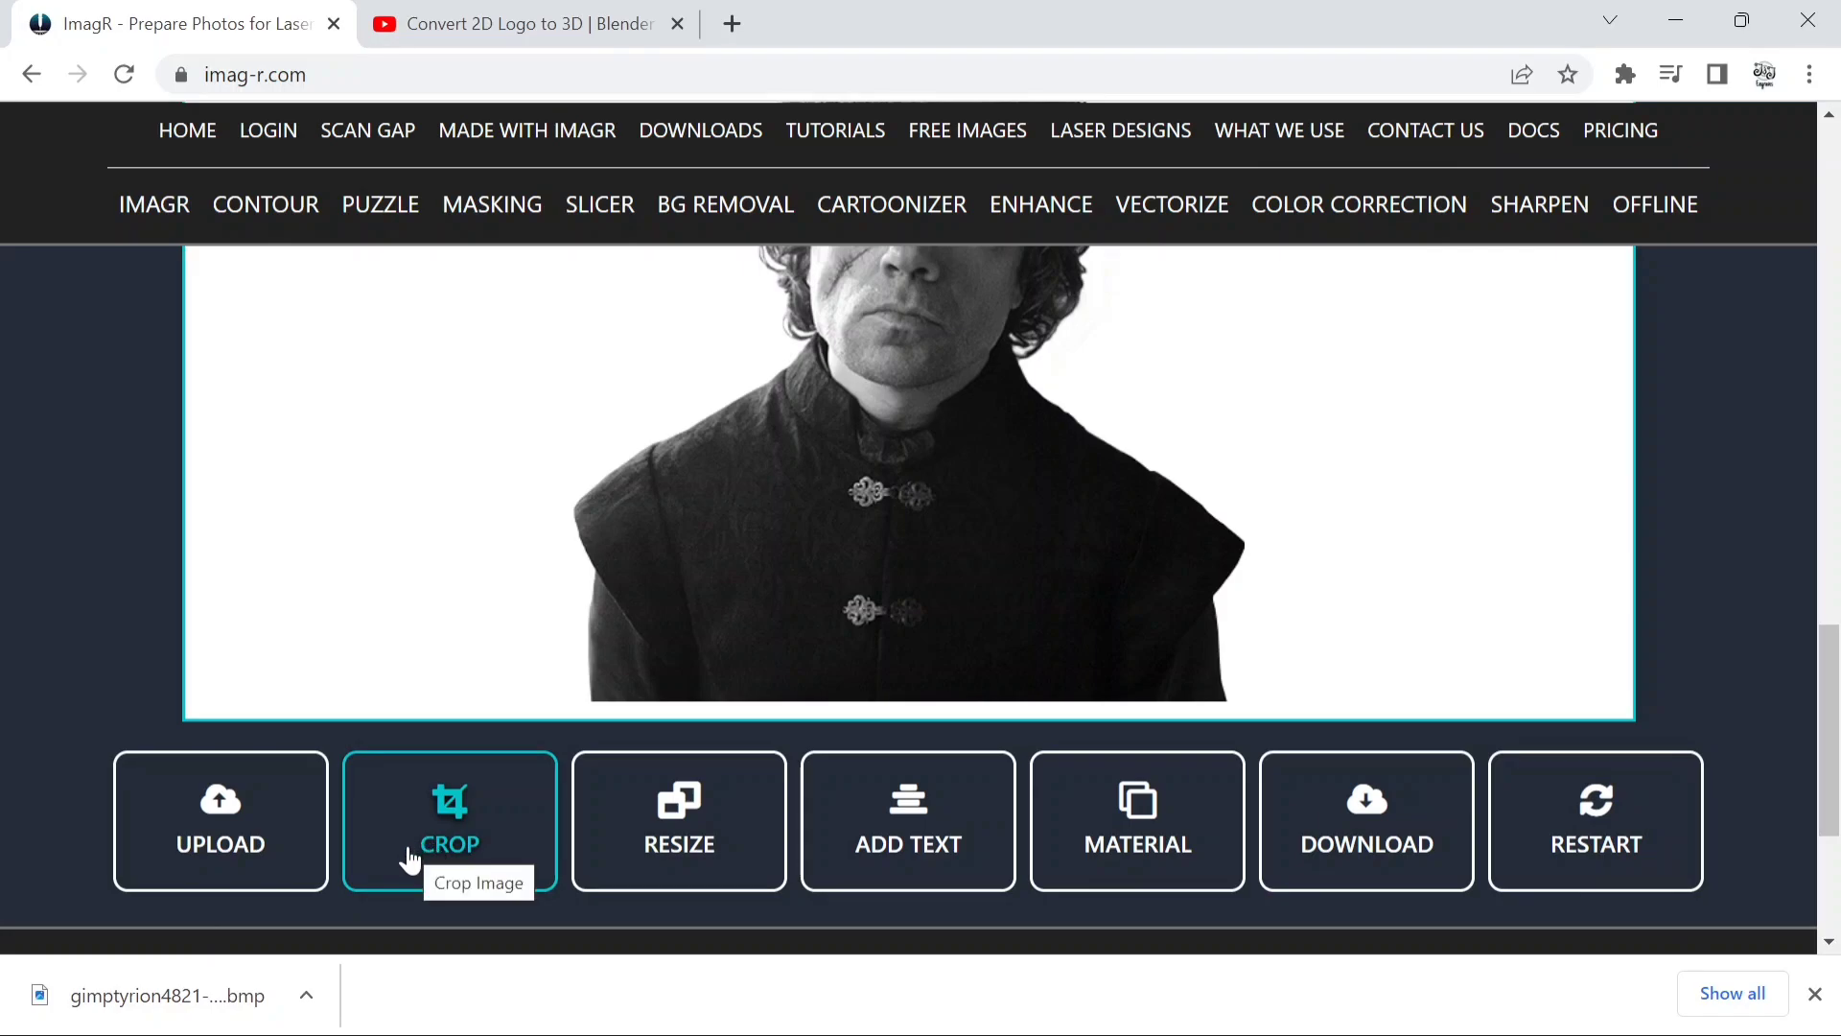
Step: Resize the image to 4 in wide at 255 DPI, measured in inches with the fixed aspect ratio kept
click(652, 841)
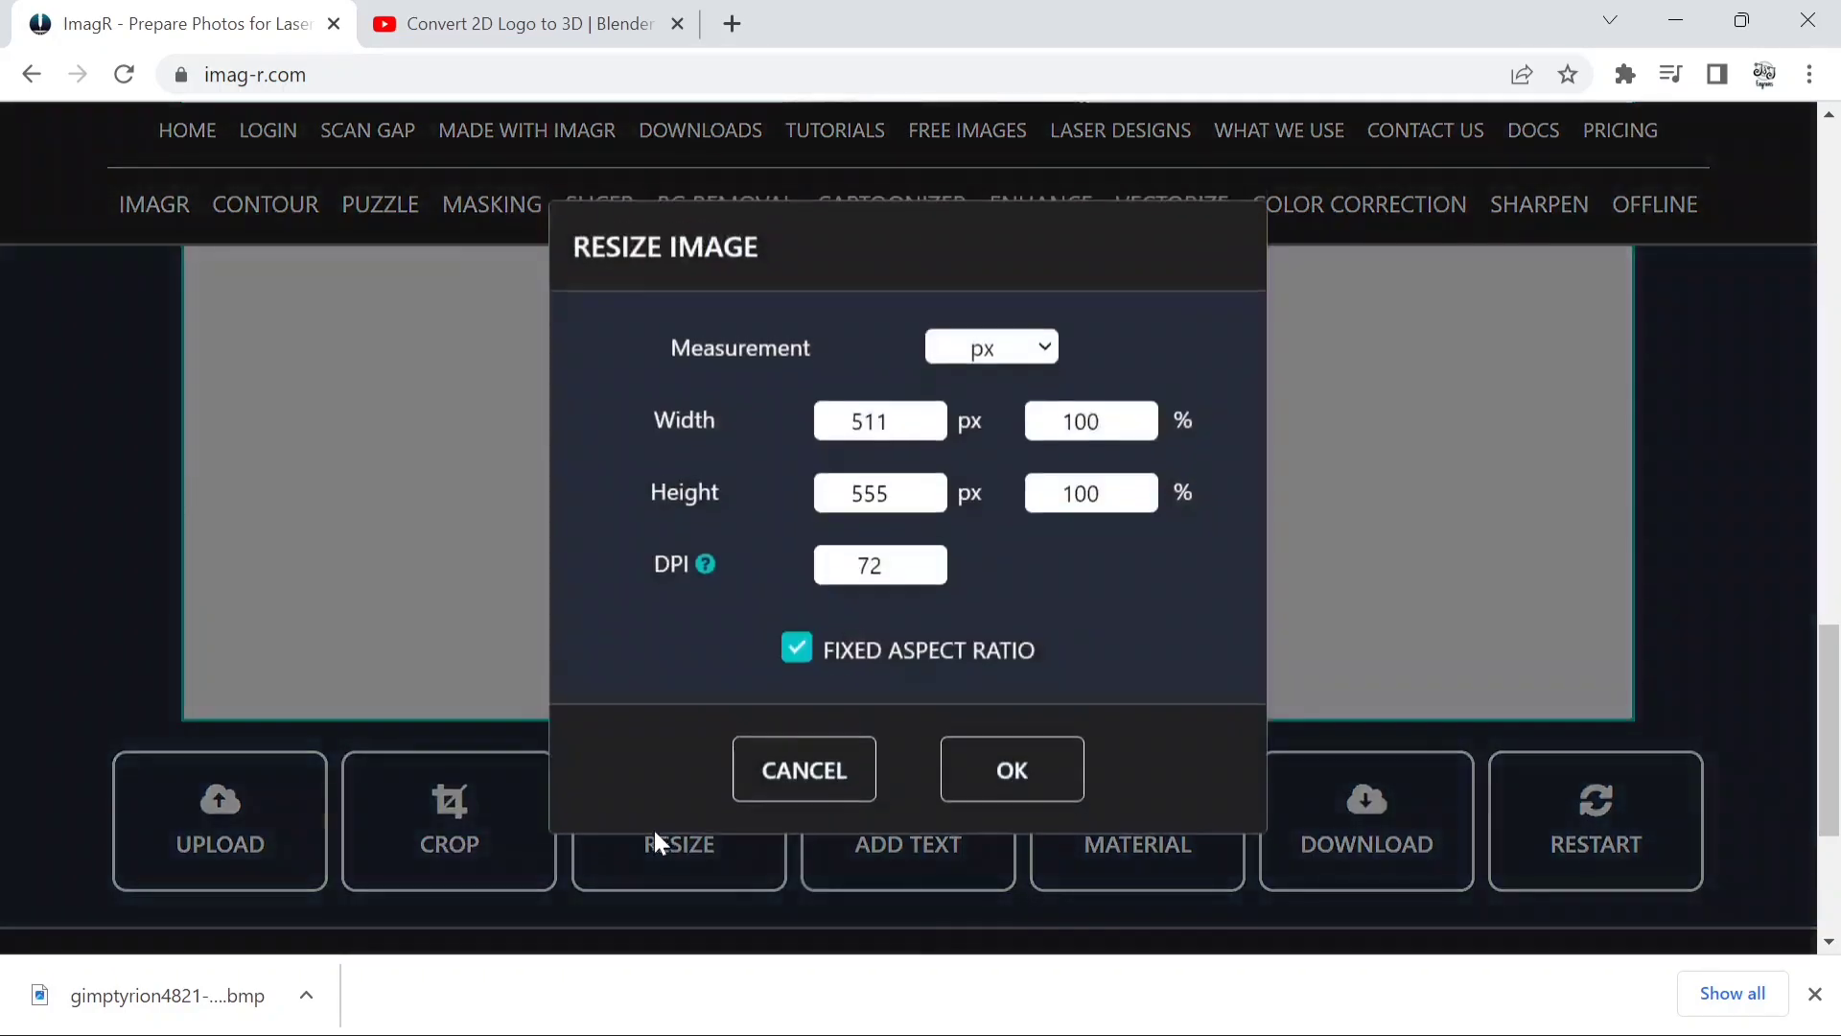
click(974, 360)
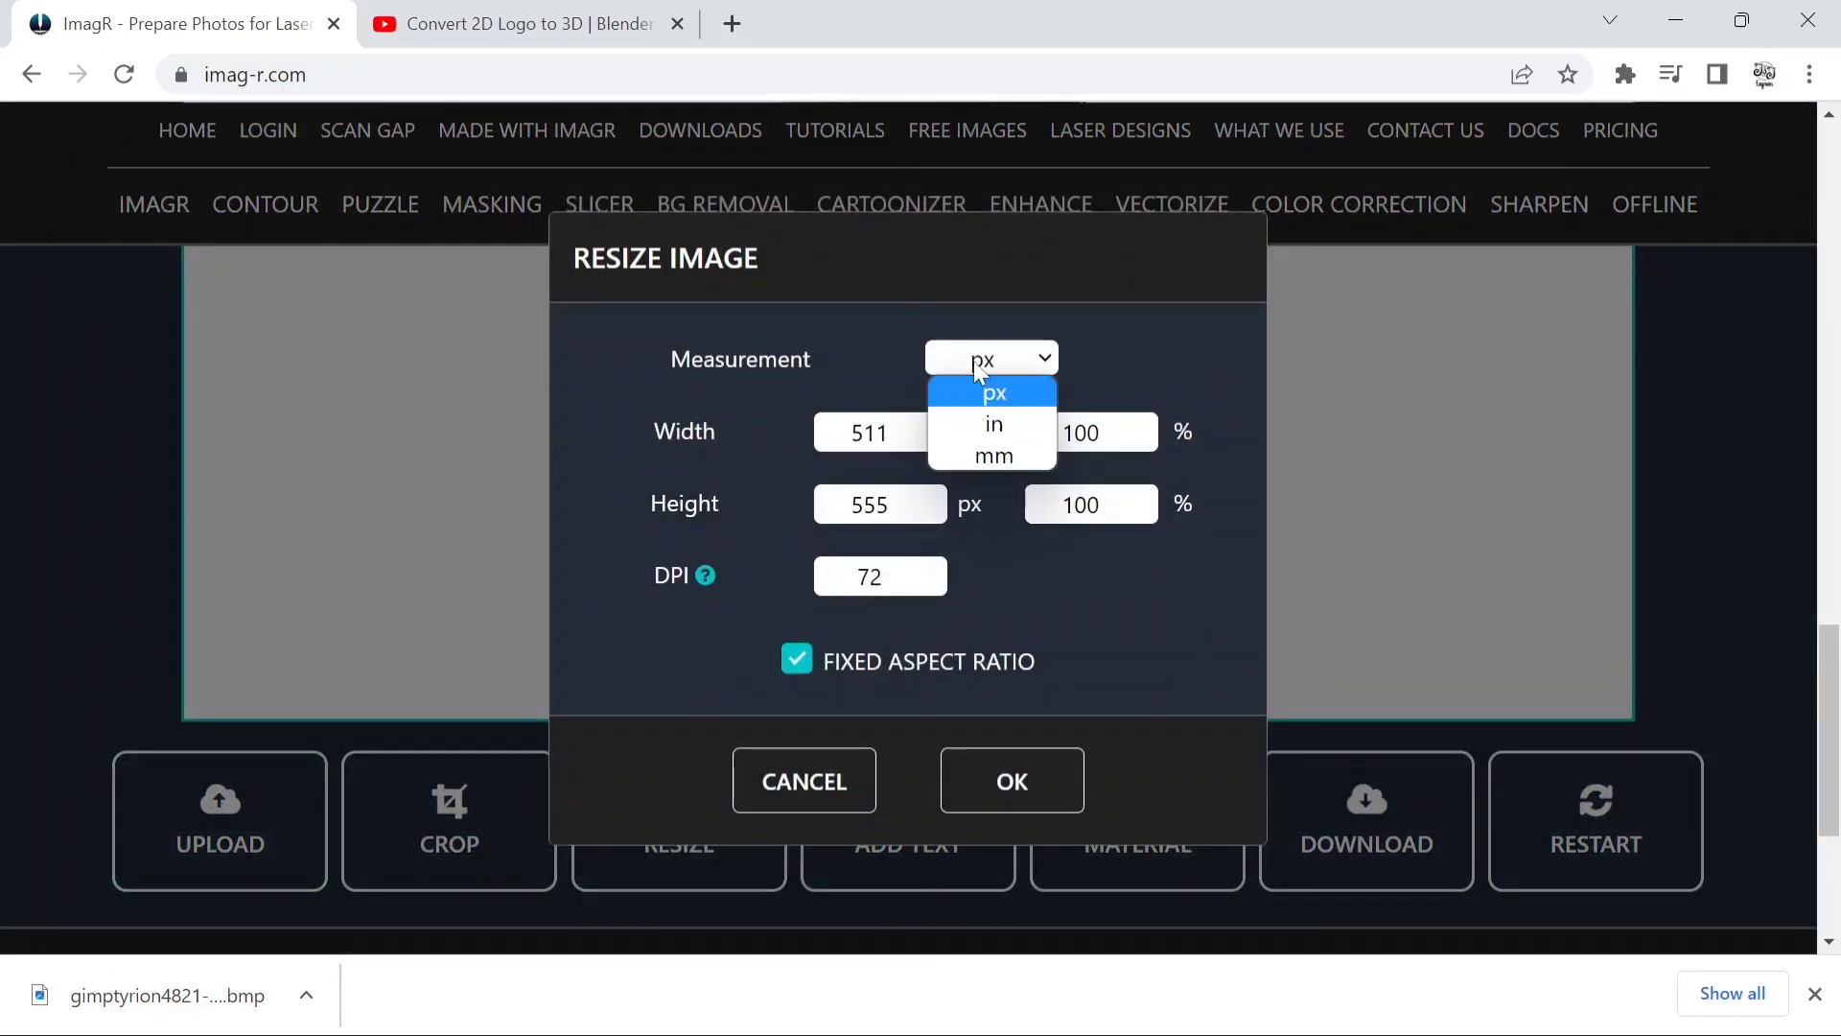
click(986, 423)
drag(897, 433, 825, 420)
text(4)
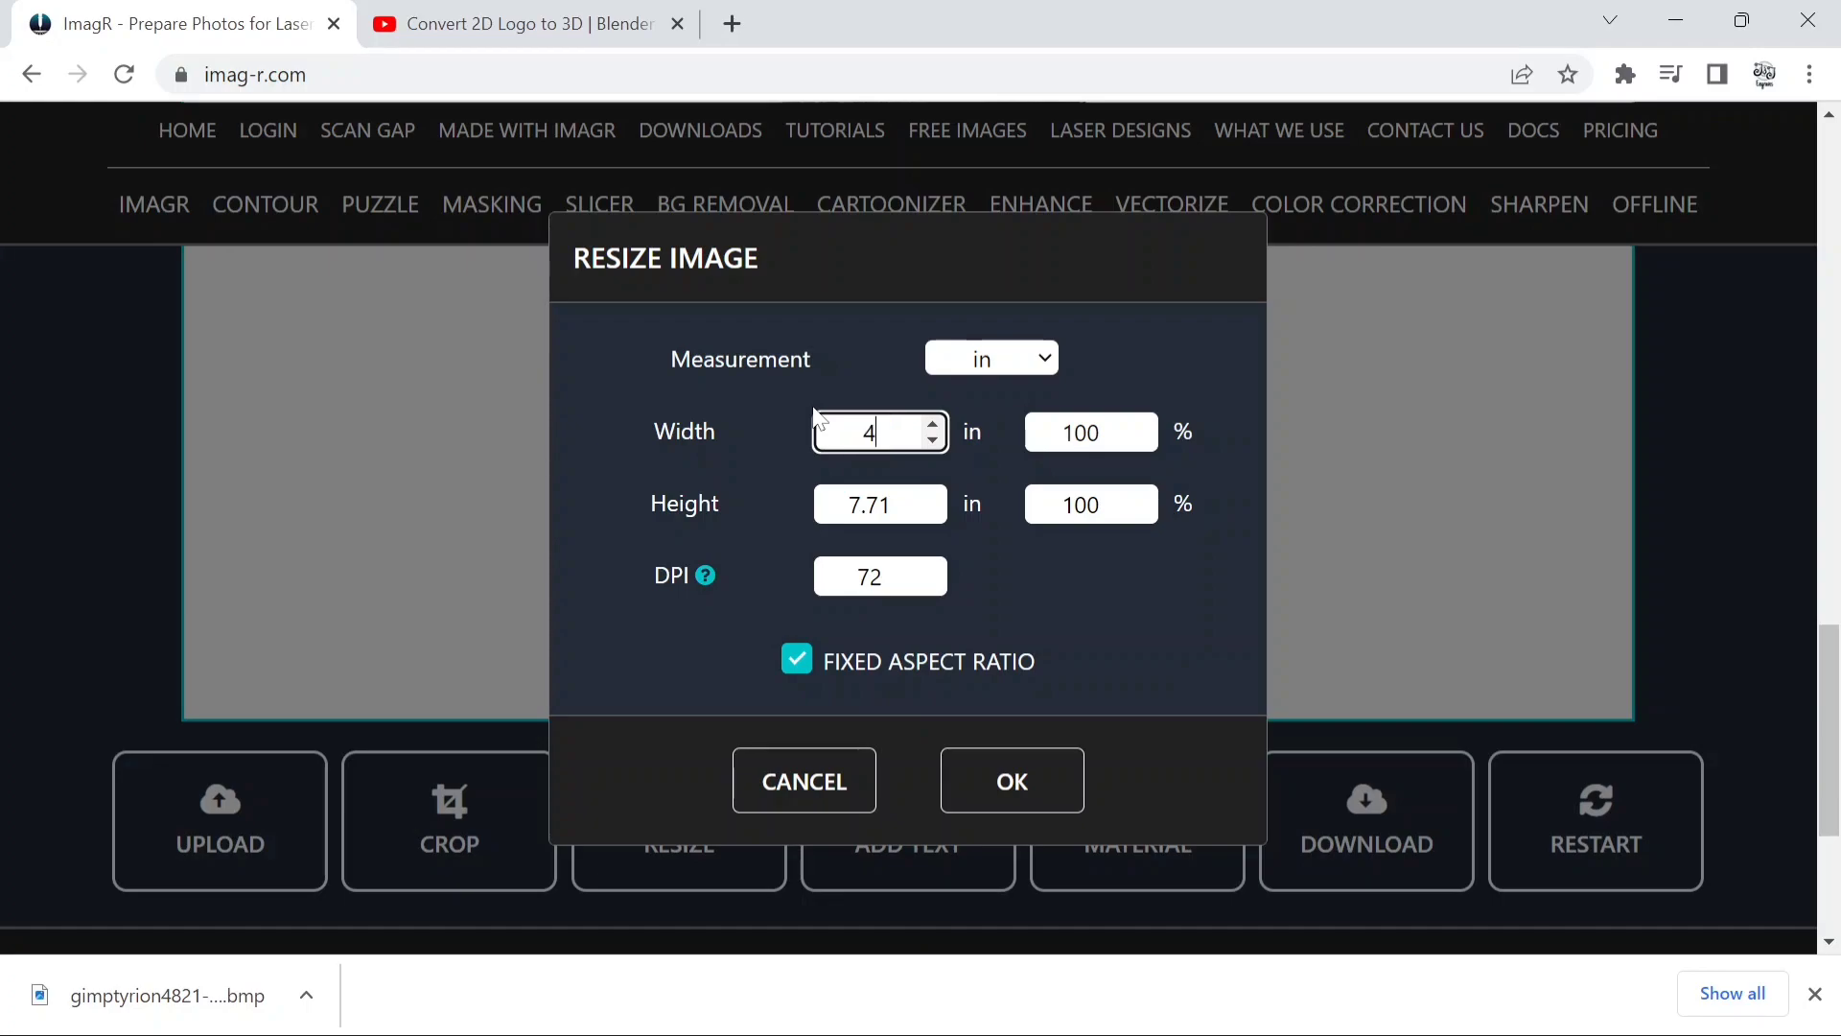
drag(892, 576, 794, 574)
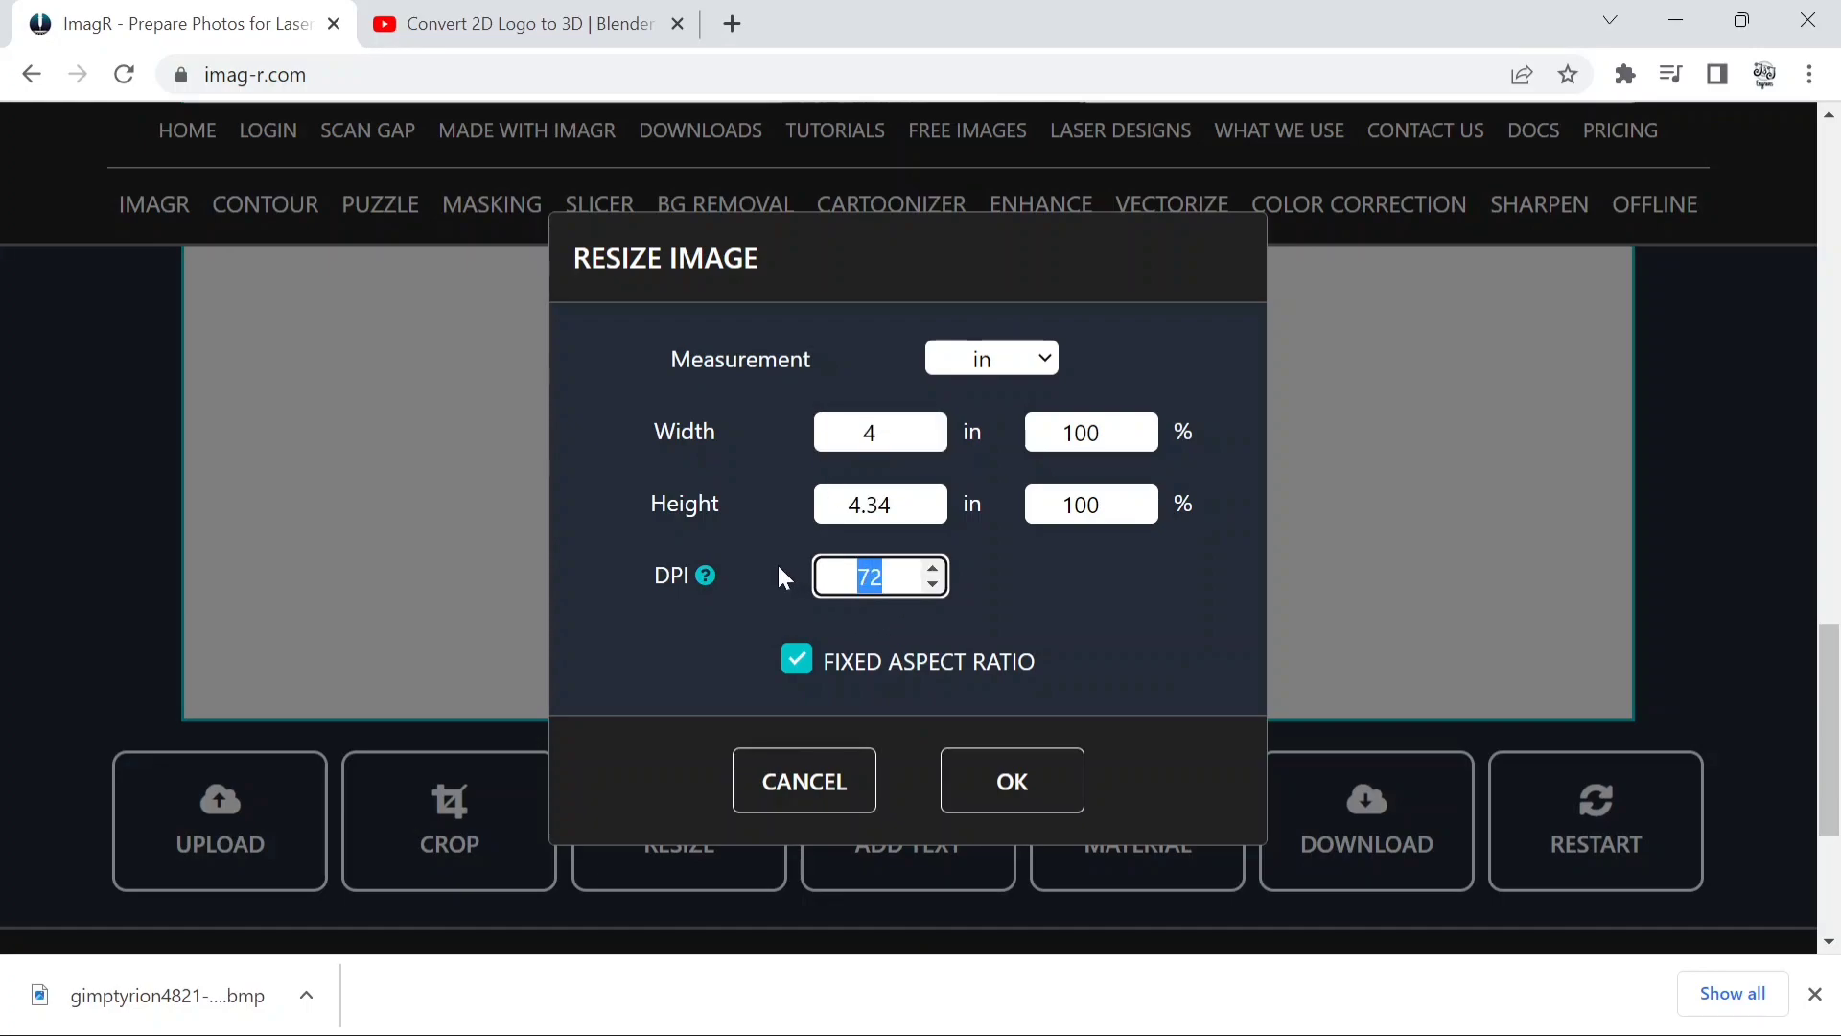
text(255)
click(995, 791)
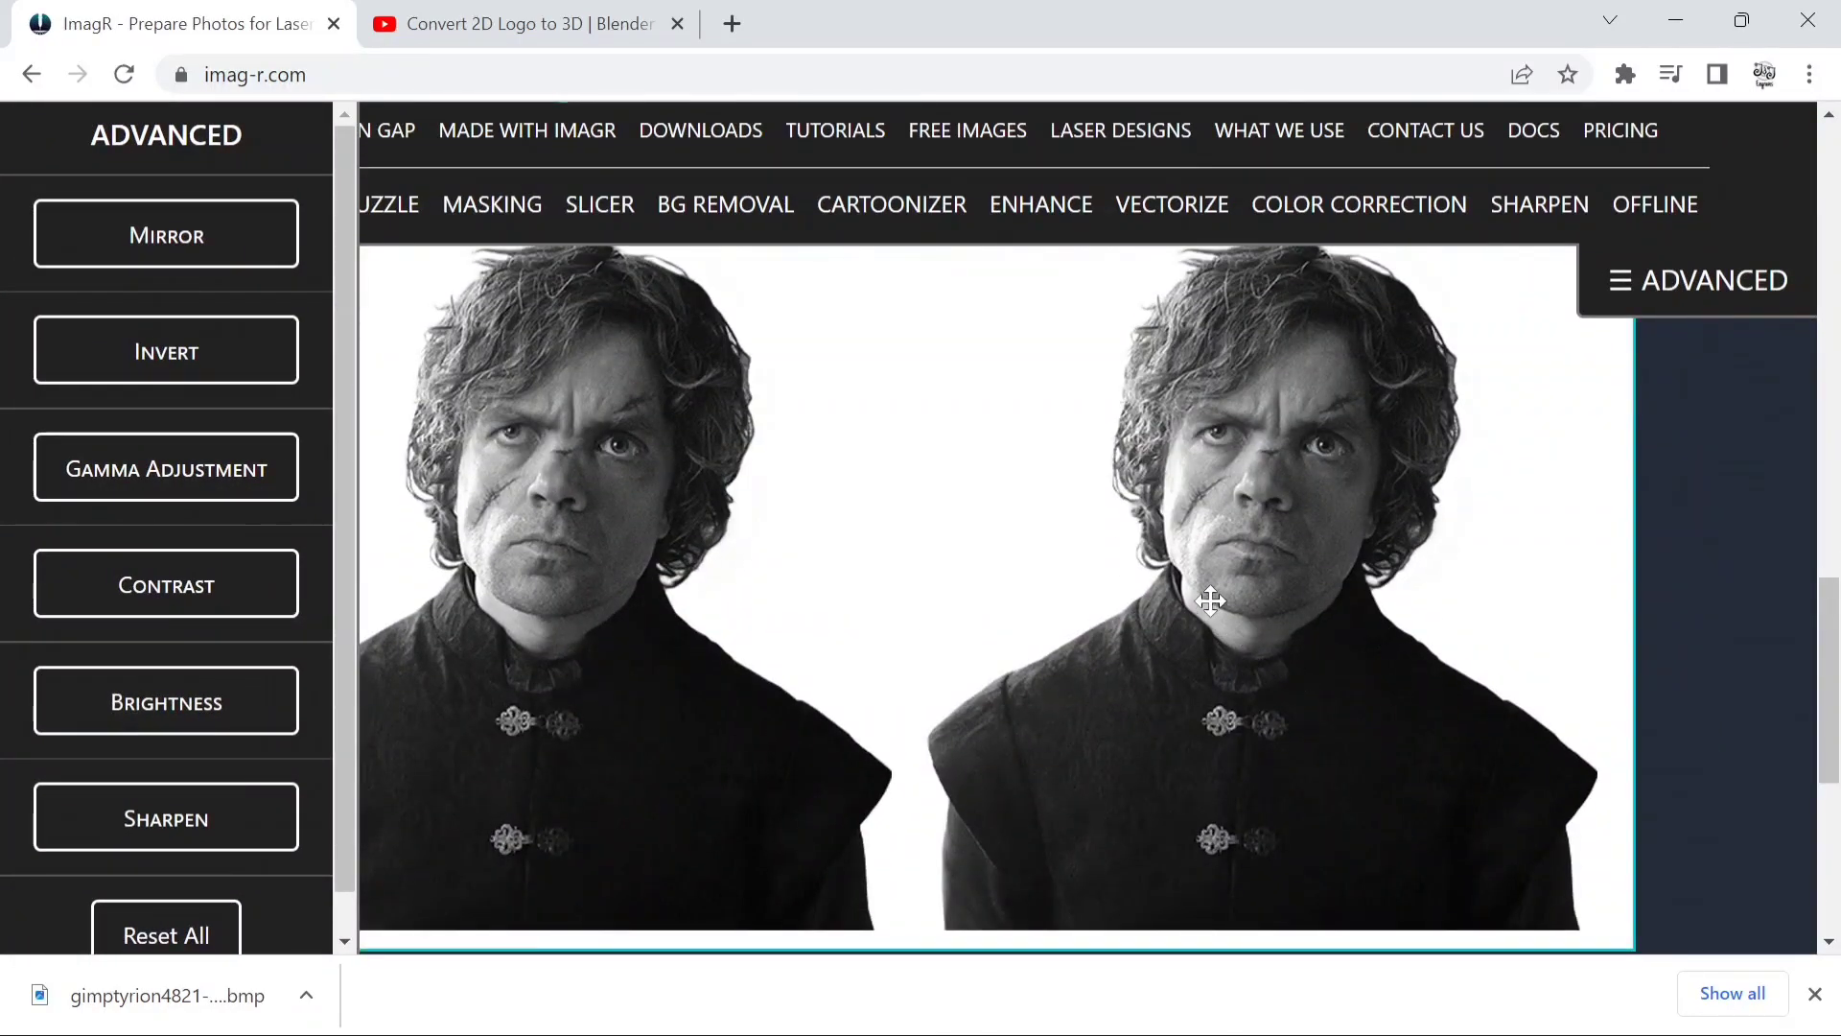
Step: Check the resized image in the preview and open the material selection for it
scroll(1175, 575, down, 4)
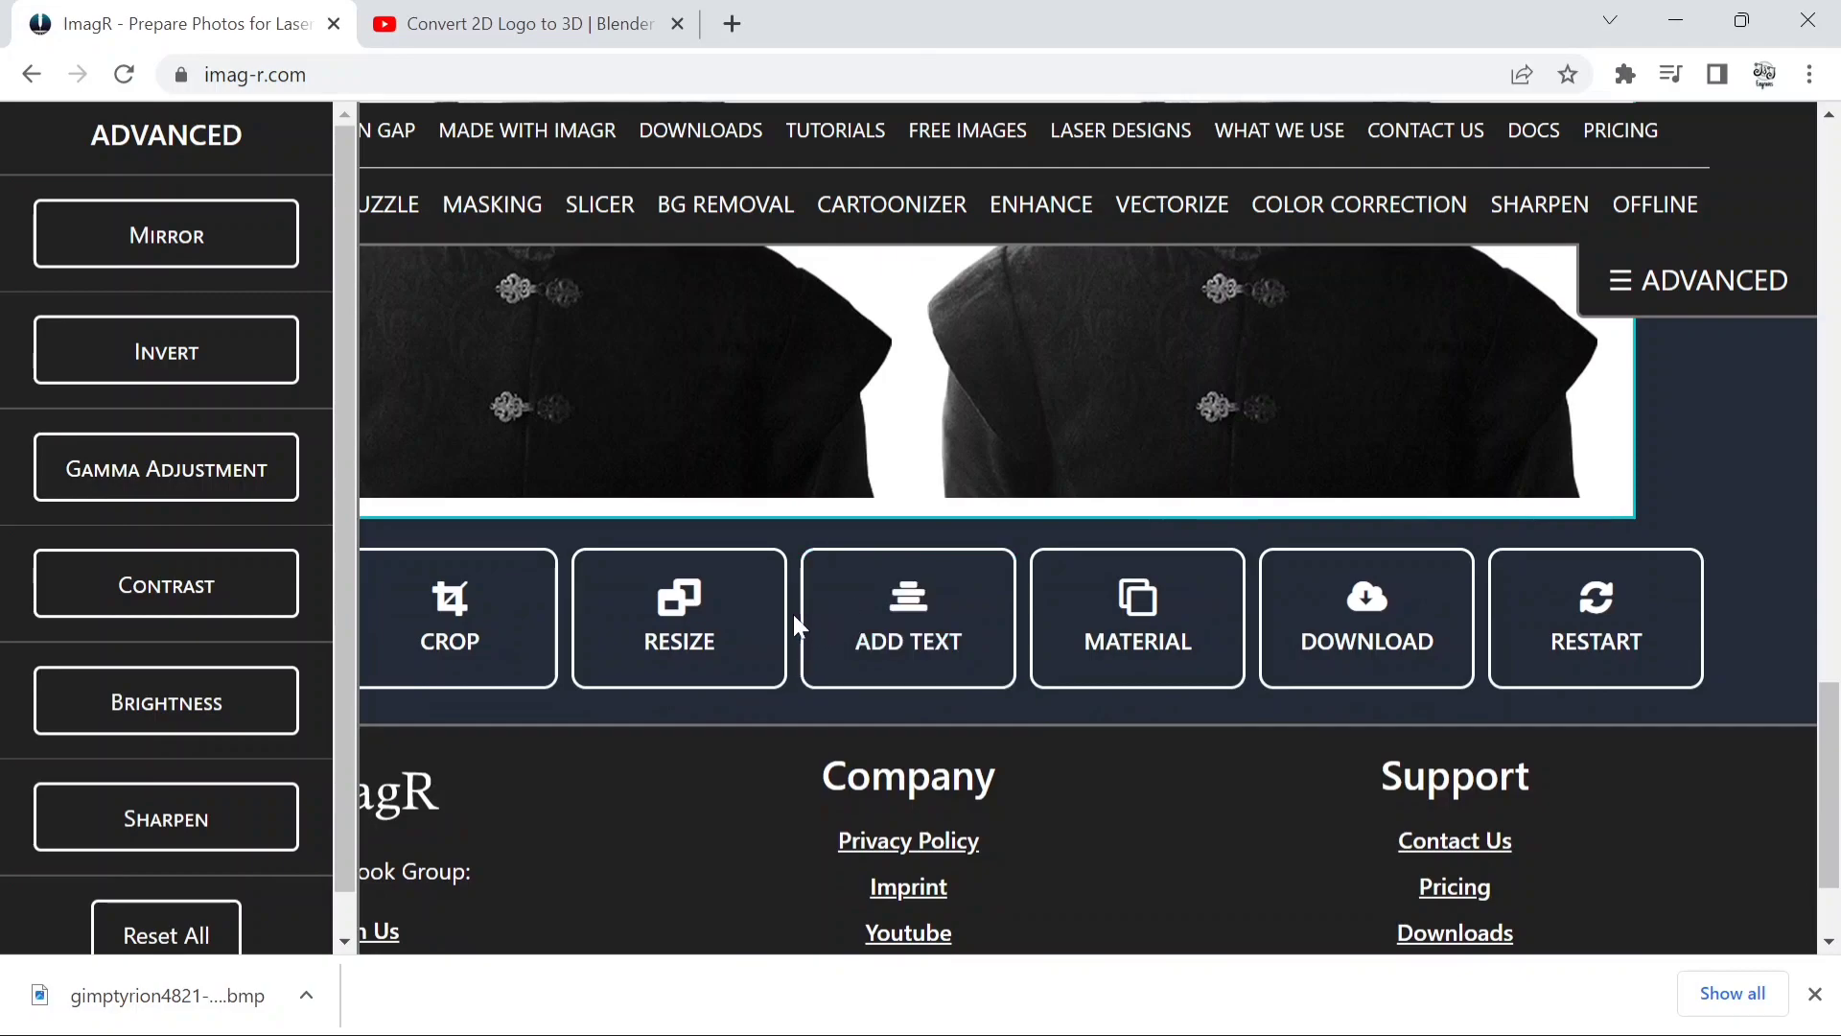
scroll(1081, 624, up, 4)
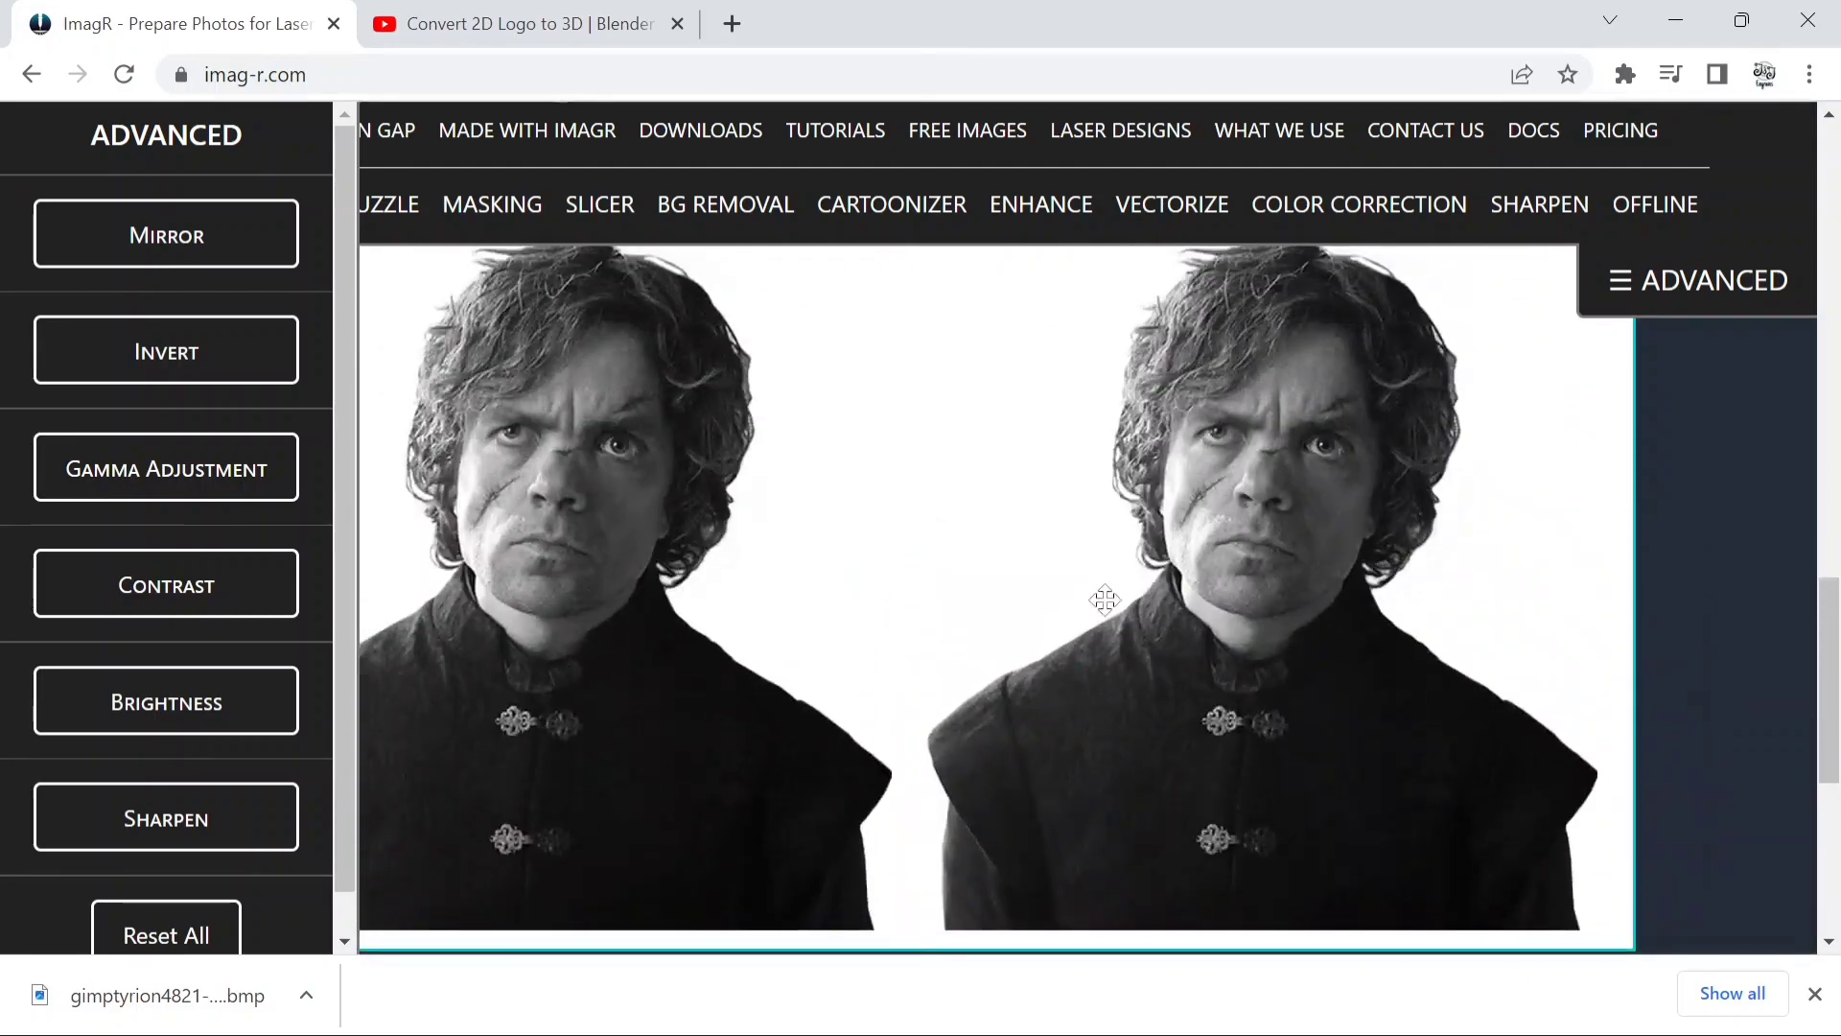
scroll(1331, 583, down, 3)
scroll(1139, 775, up, 1)
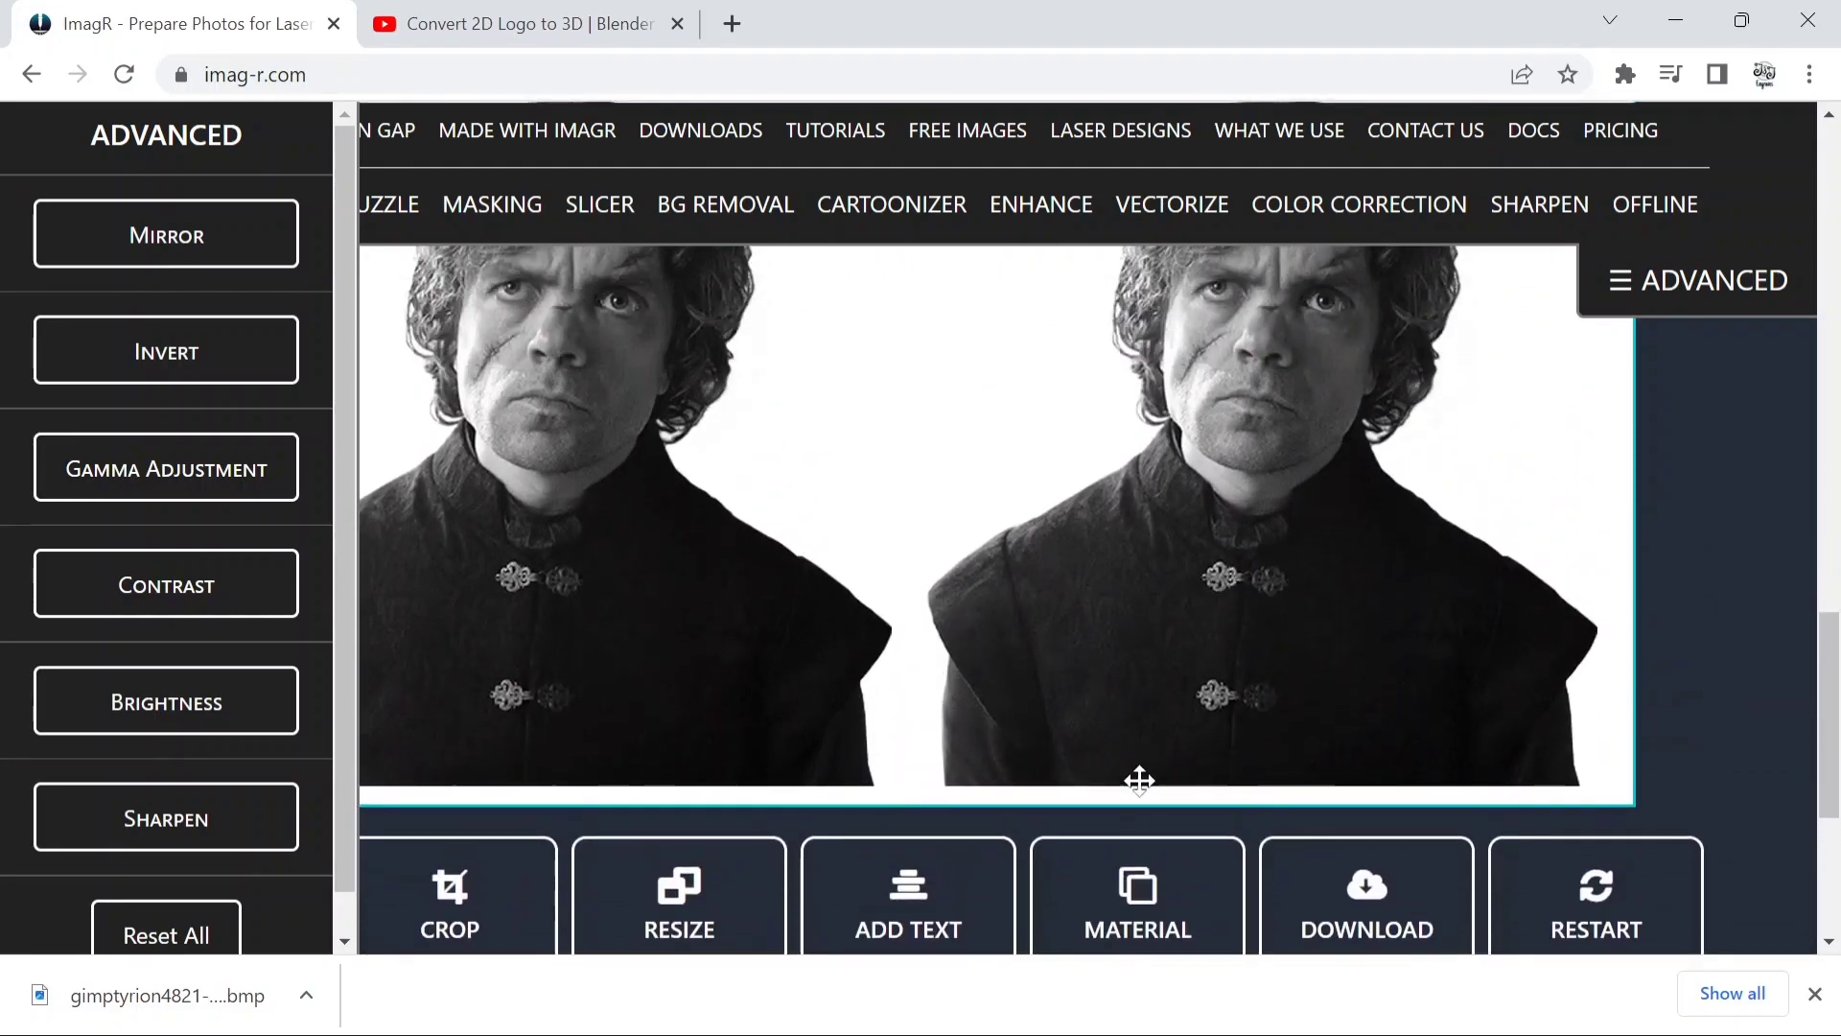
scroll(1212, 752, down, 3)
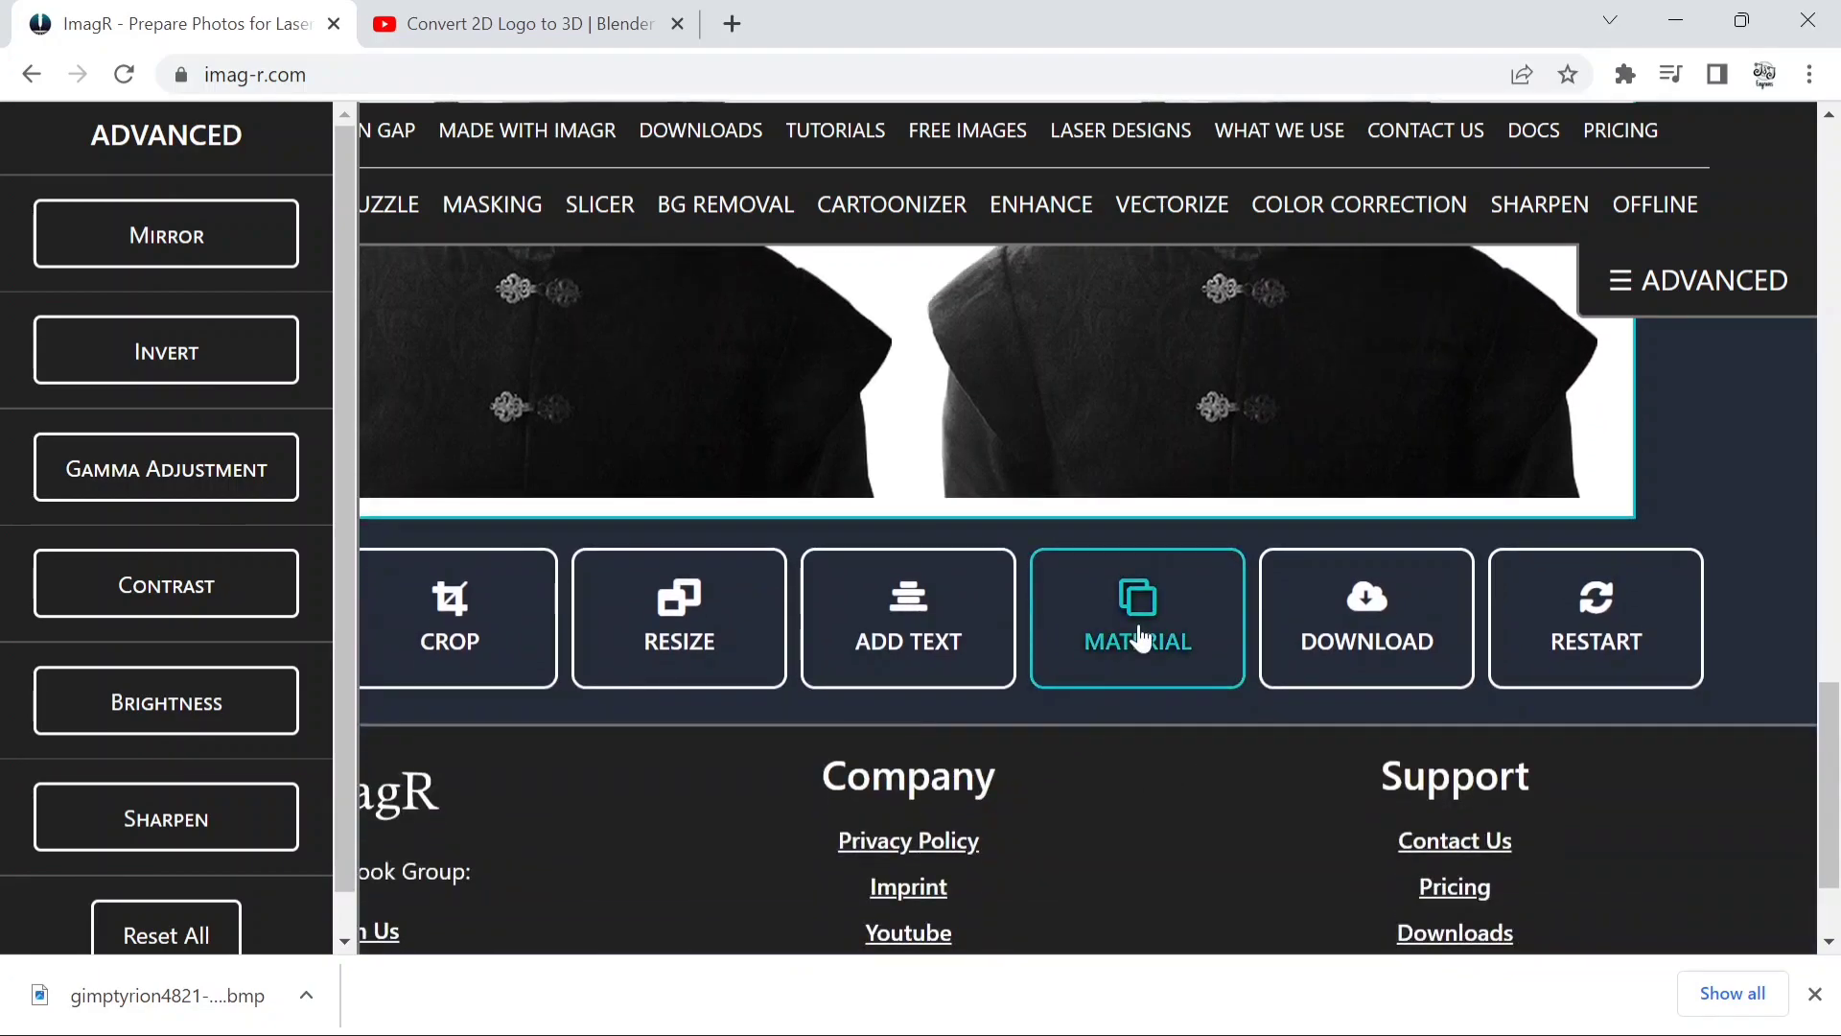
click(1140, 635)
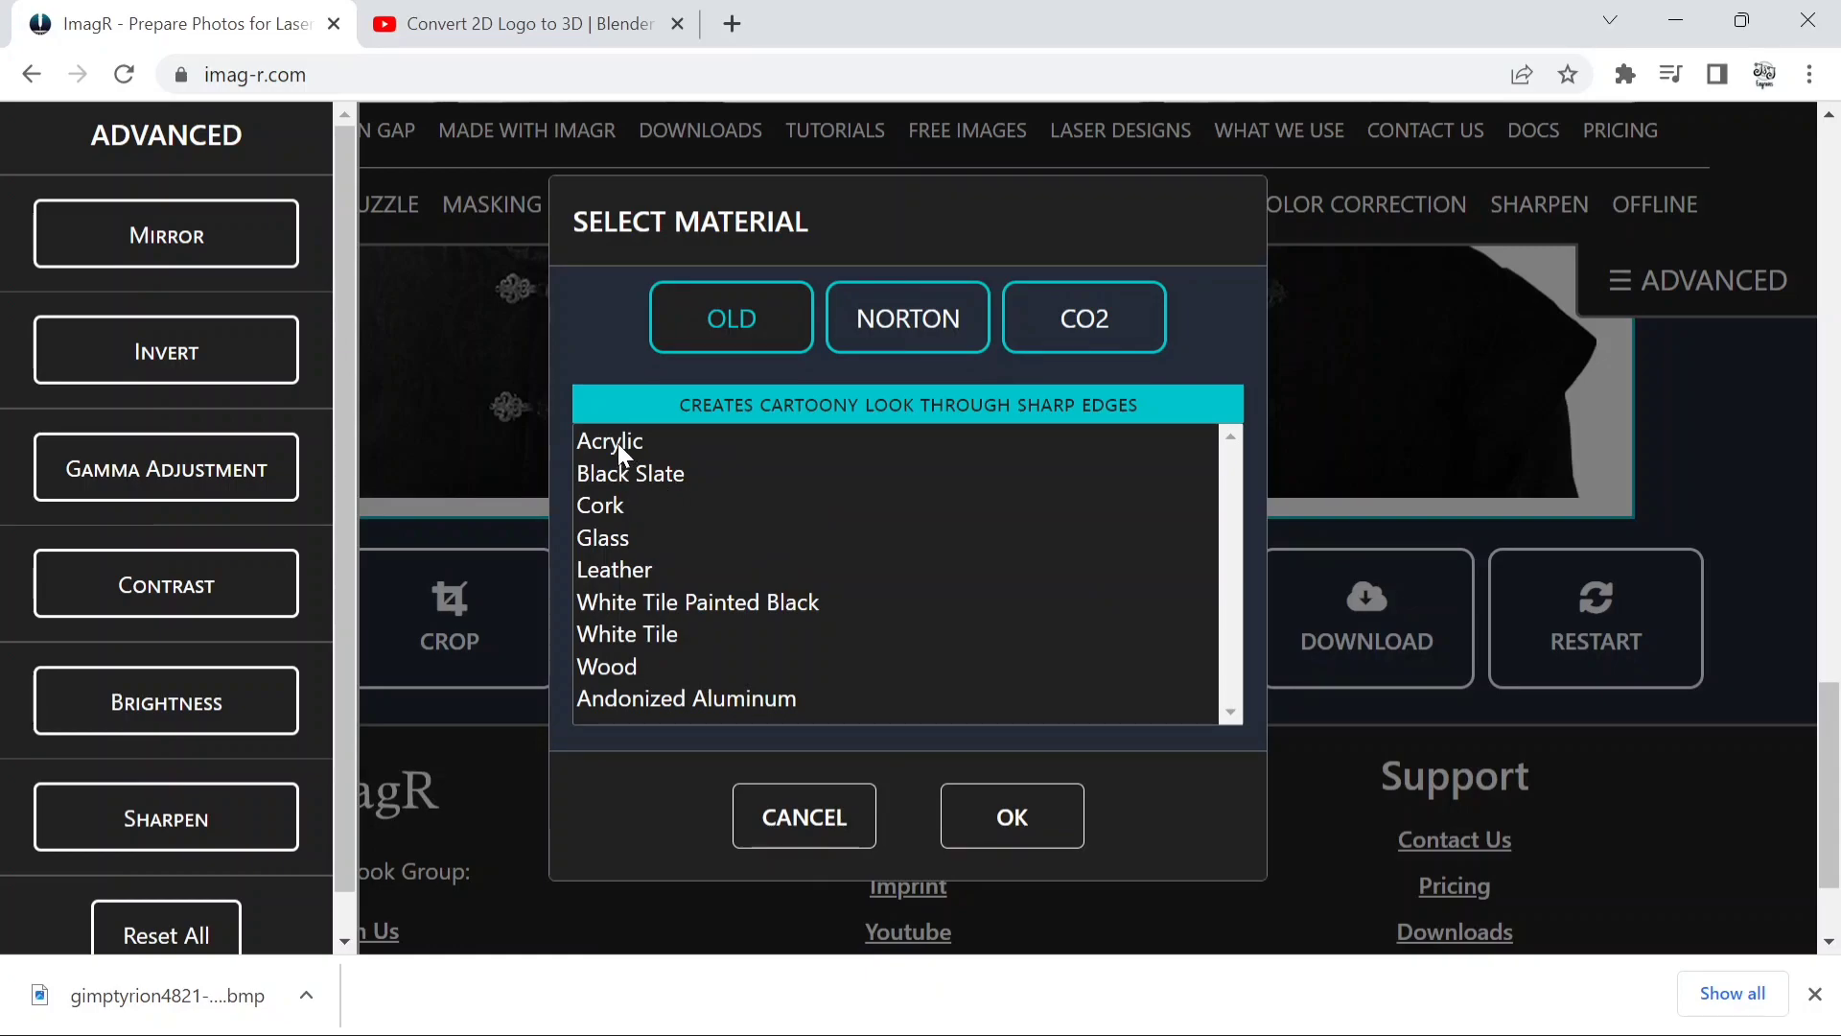
Step: Try the Wood, Leather and Cork presets in the Old category and view the Norton presets
click(643, 656)
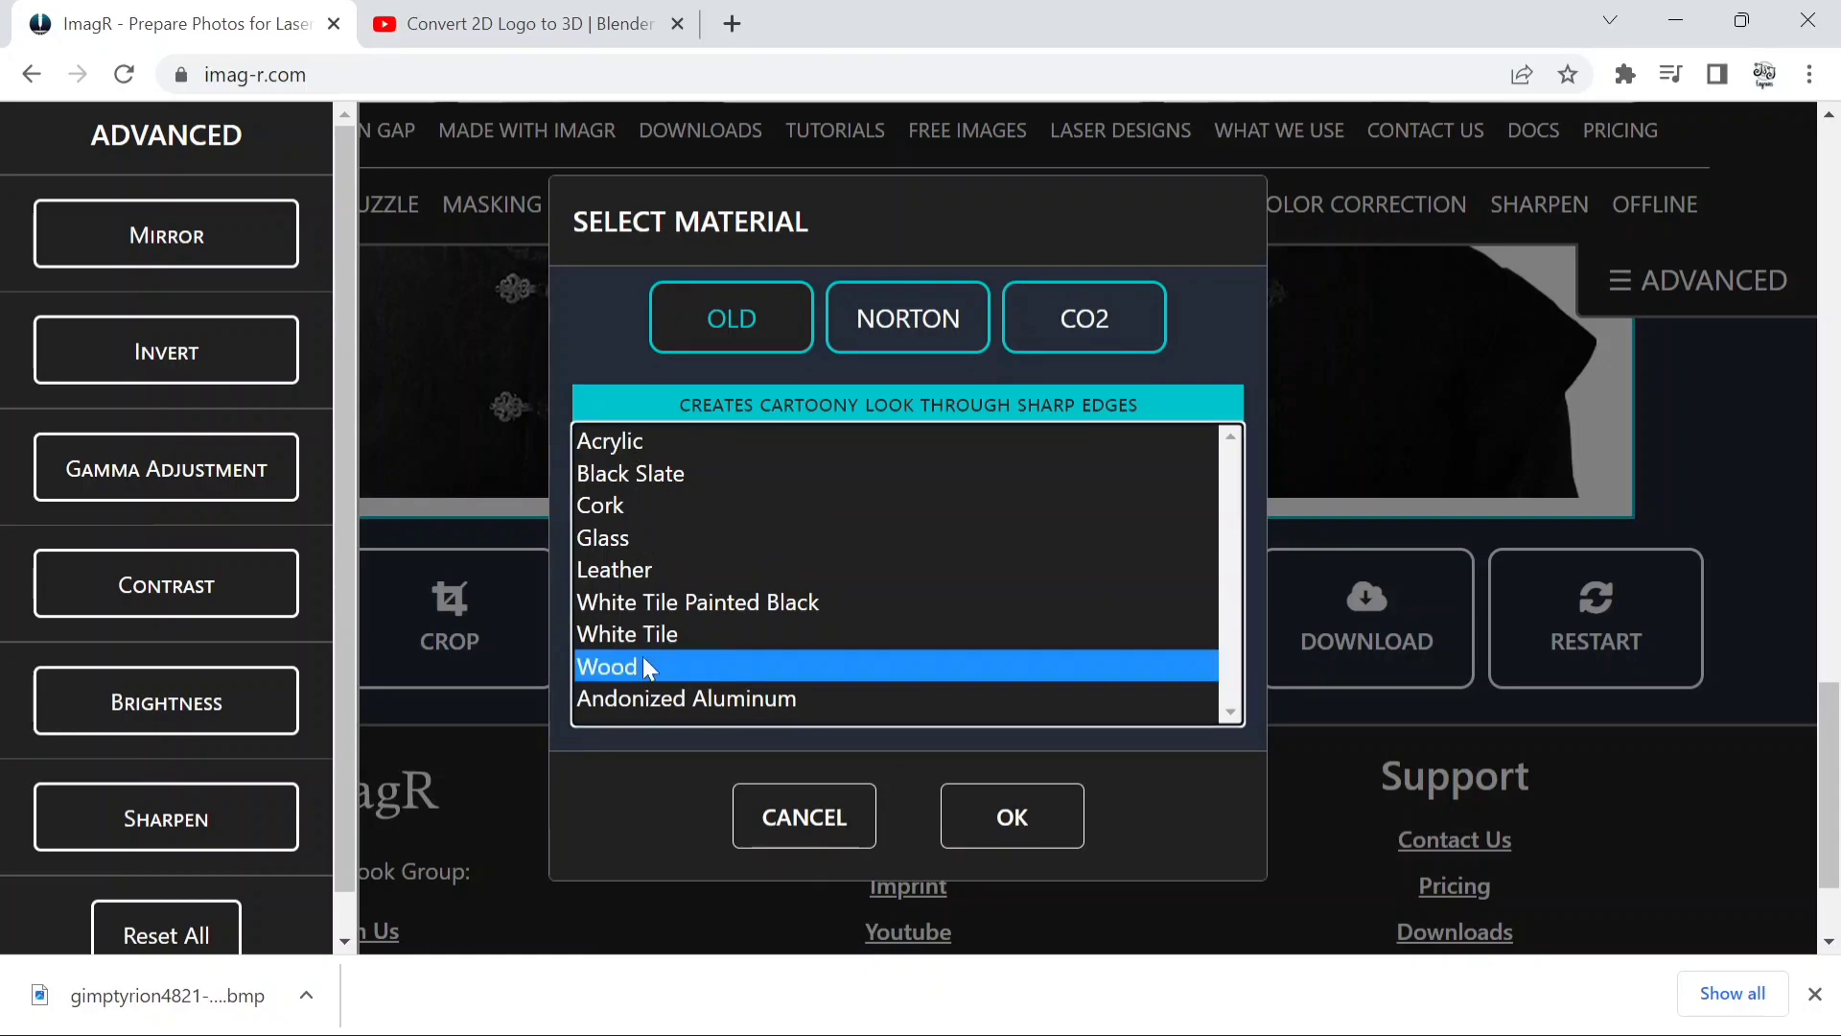
click(662, 574)
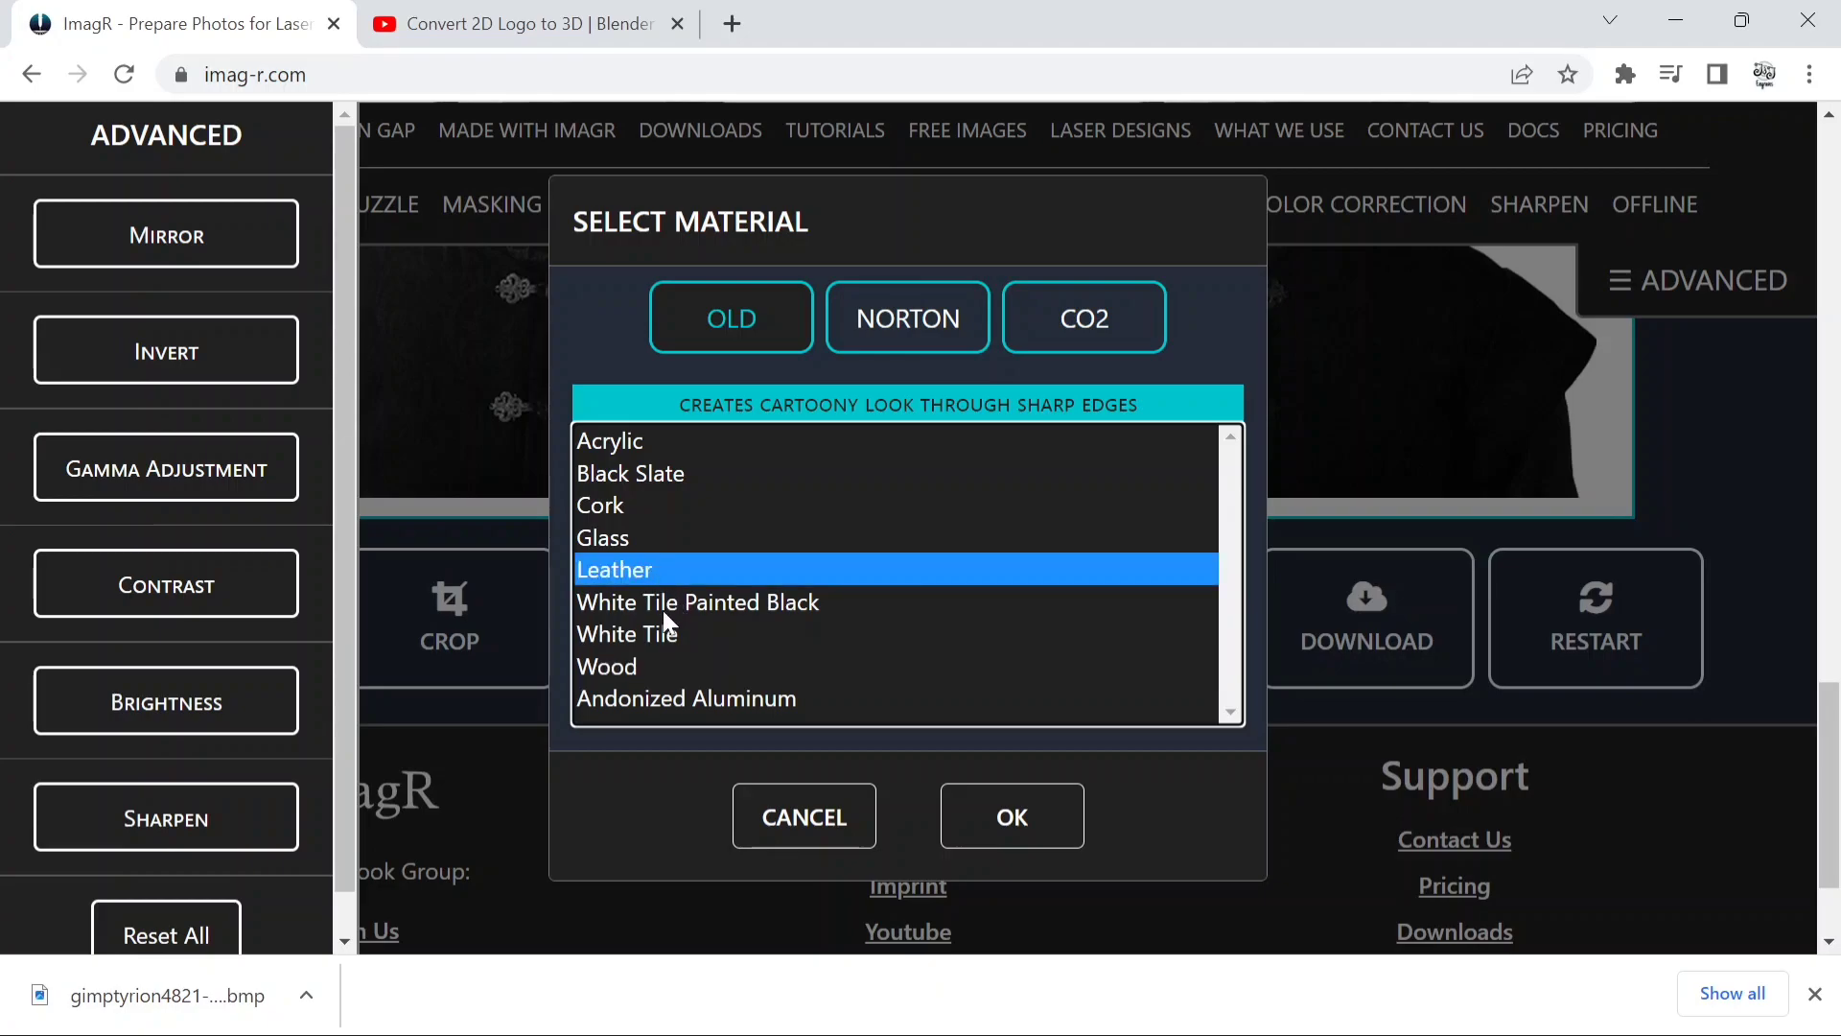
click(591, 514)
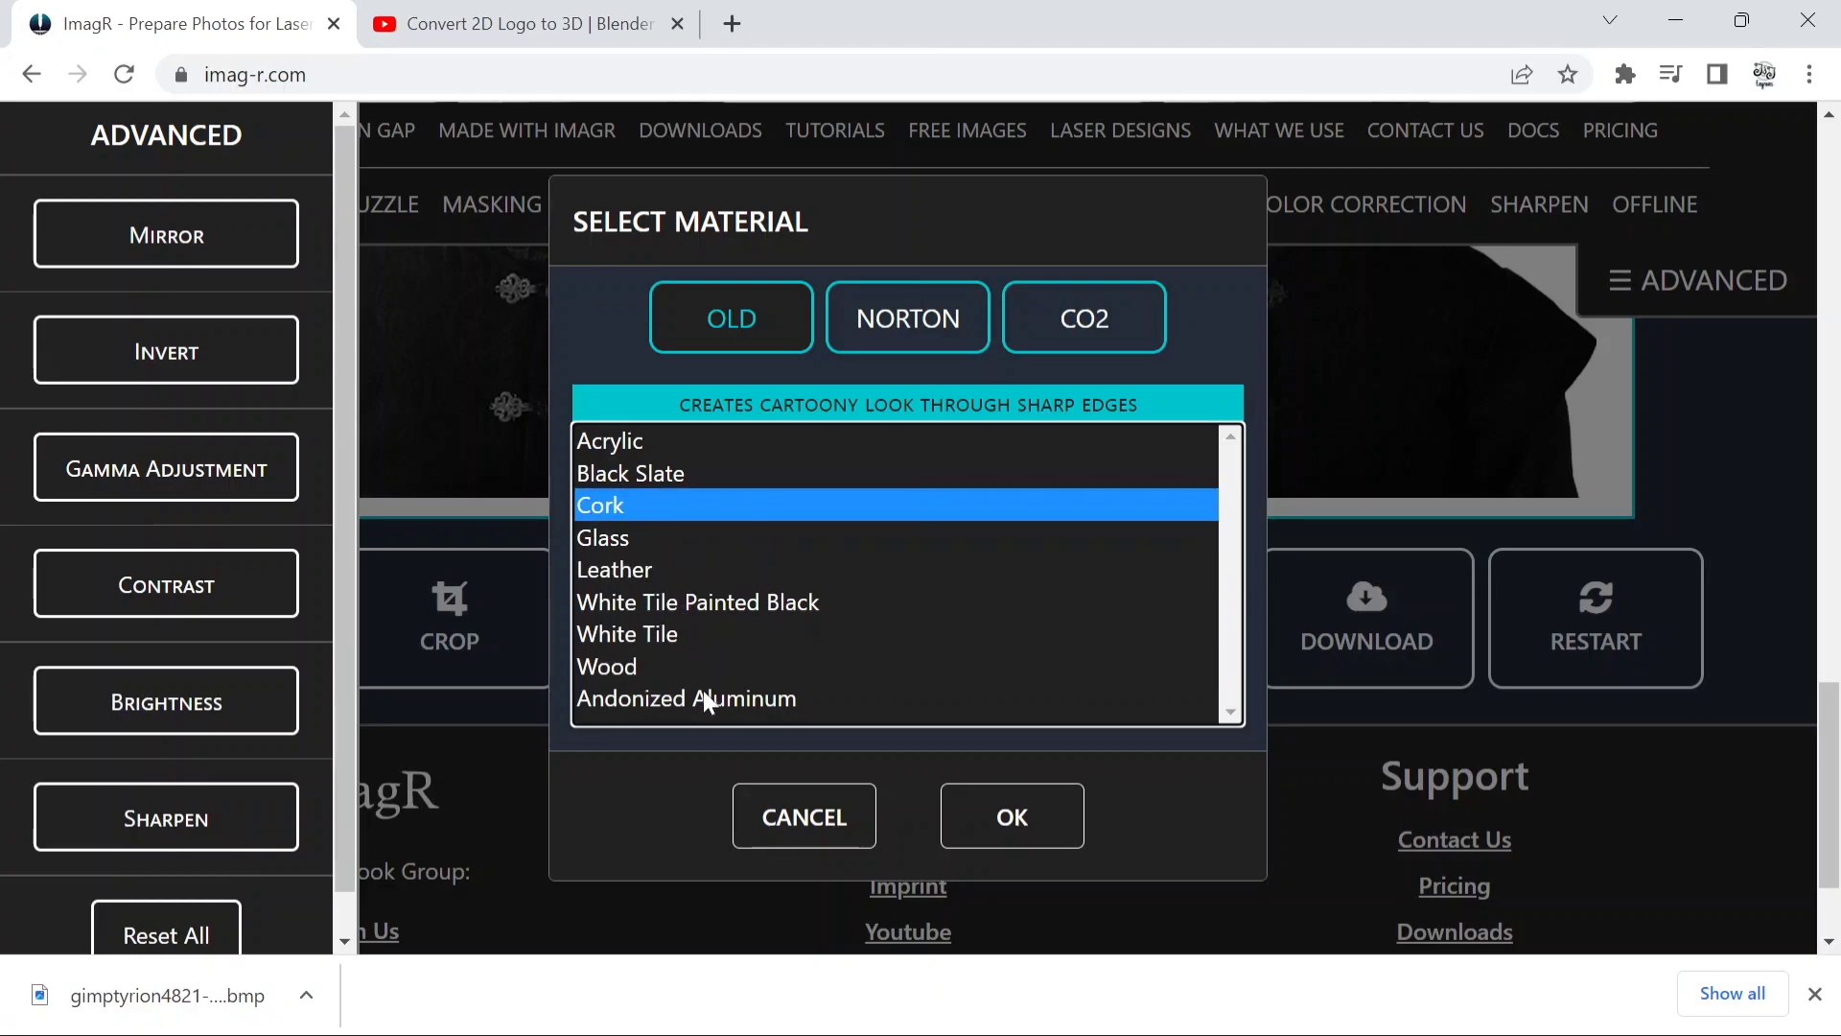
click(669, 669)
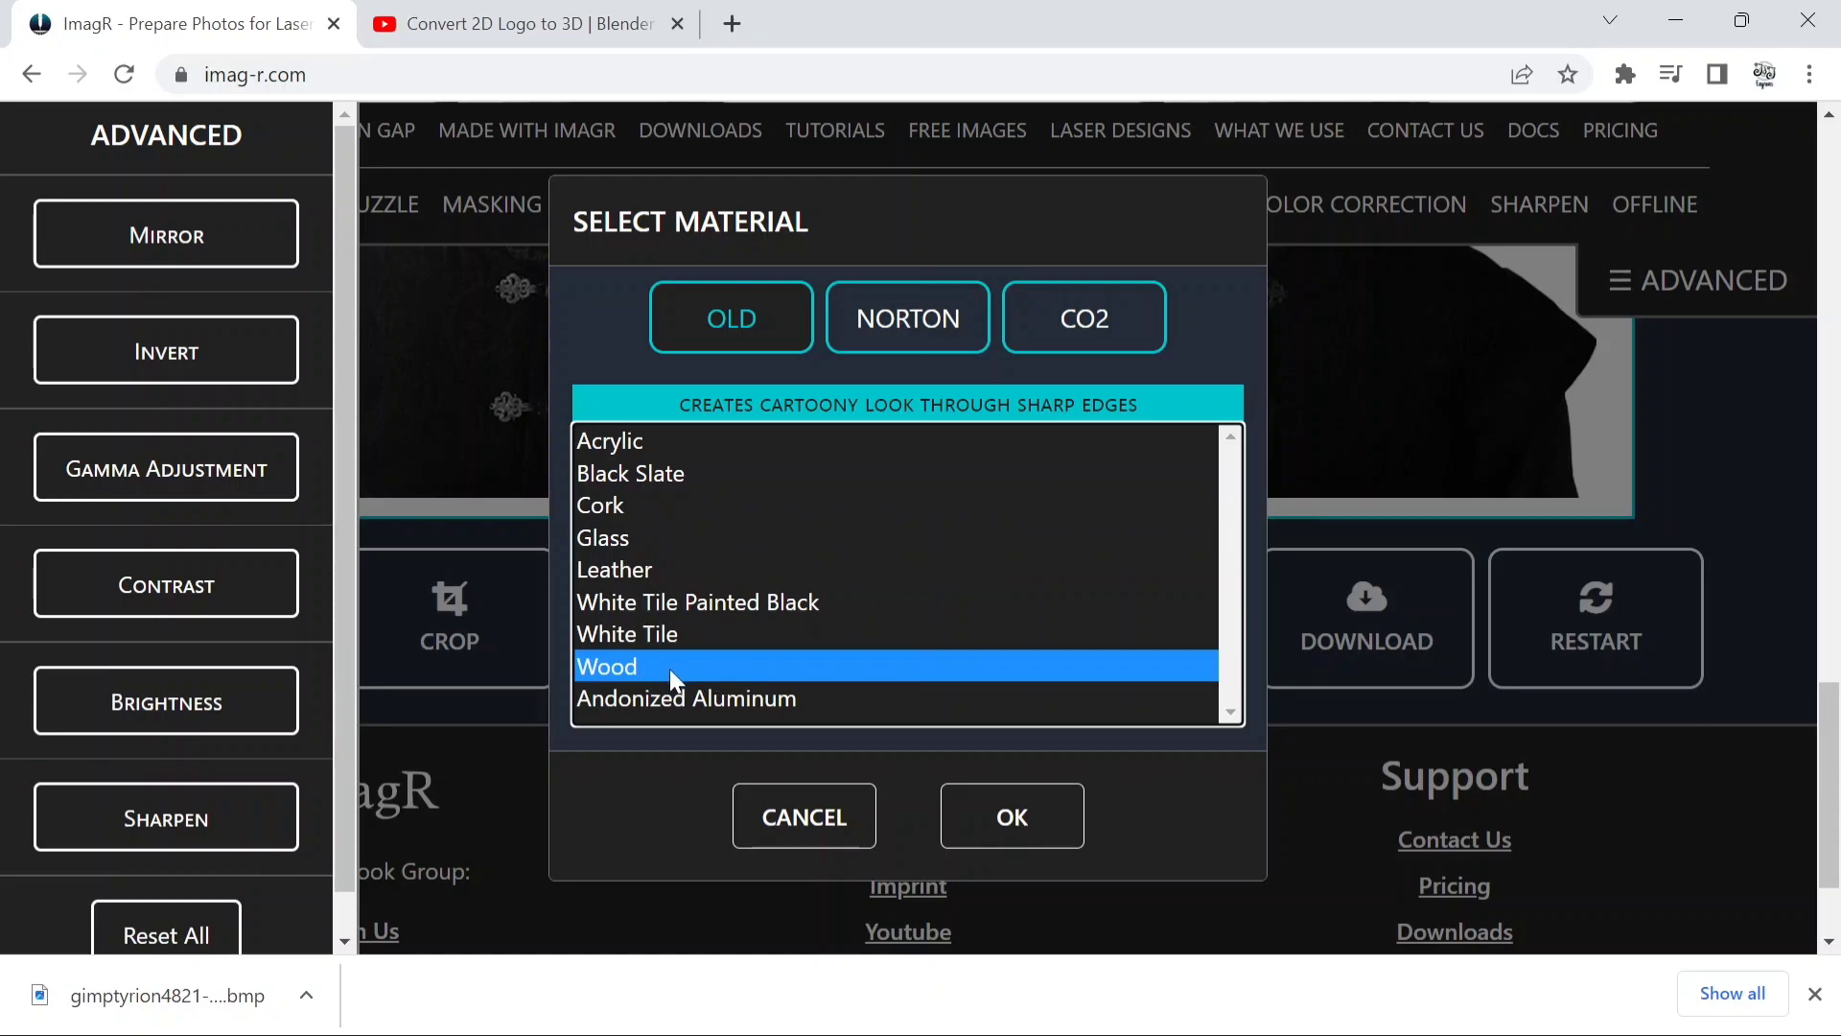
click(851, 347)
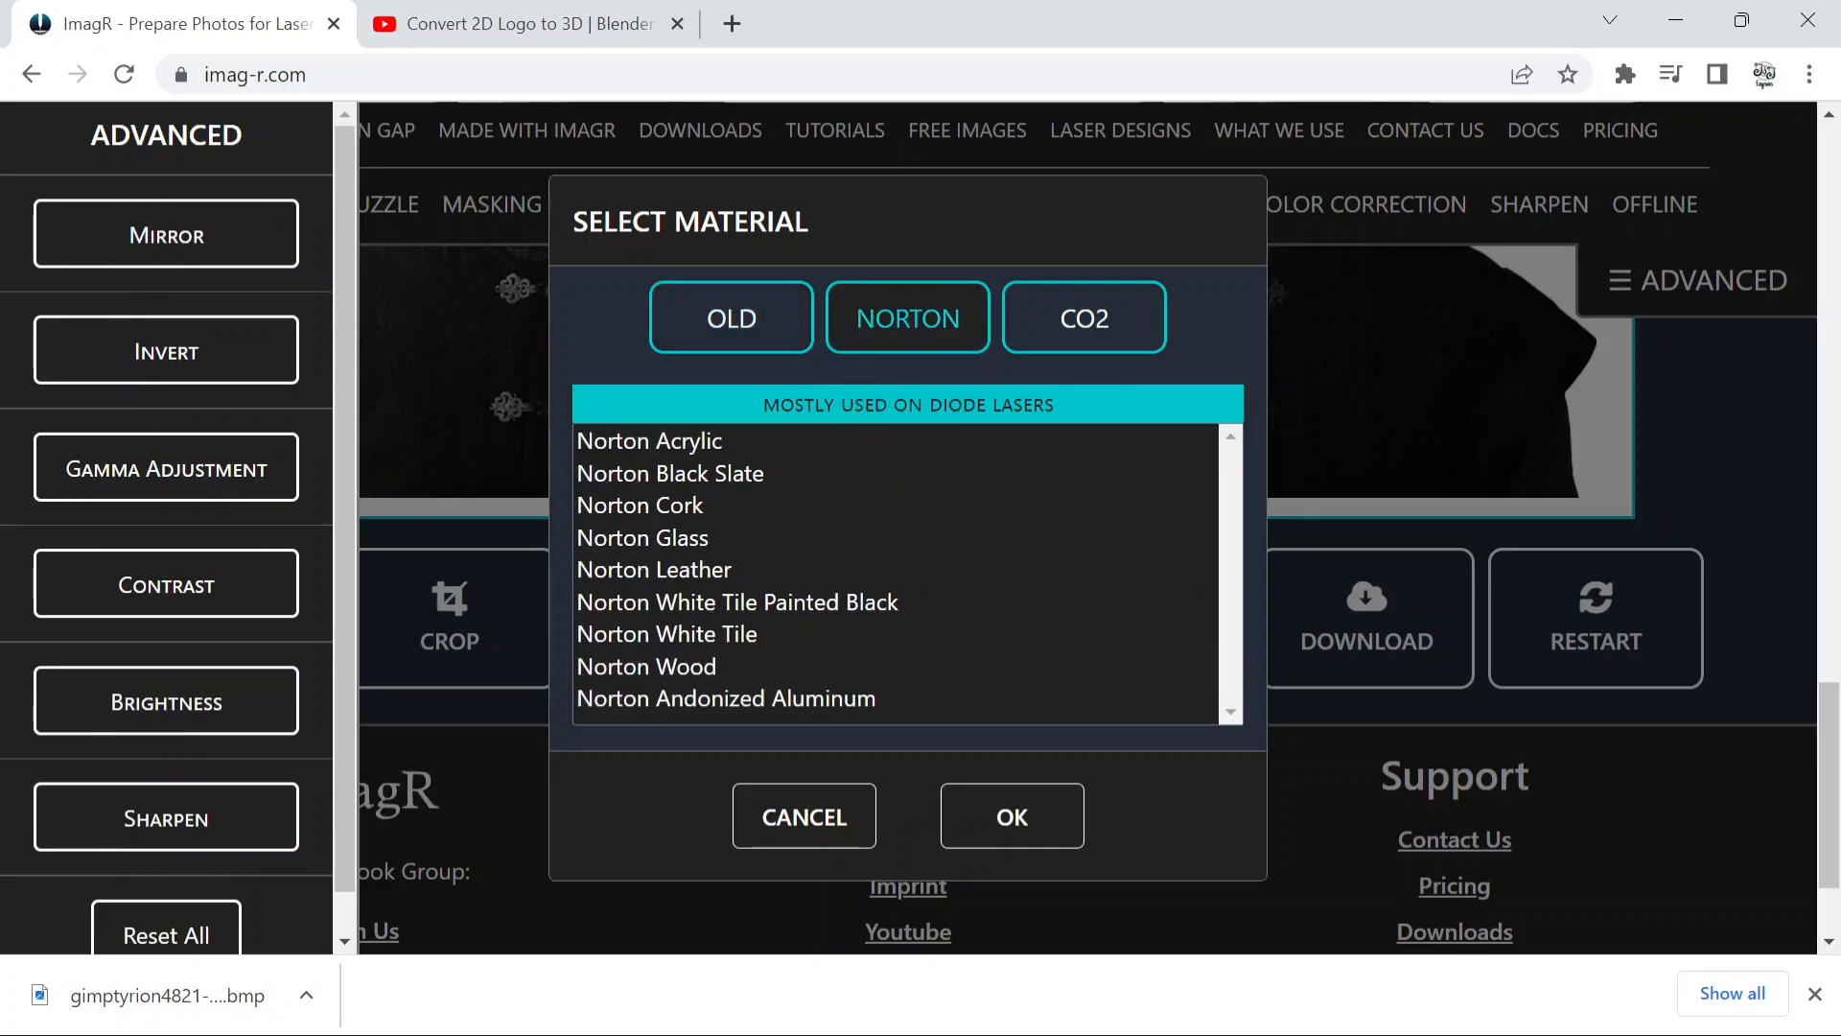
click(757, 347)
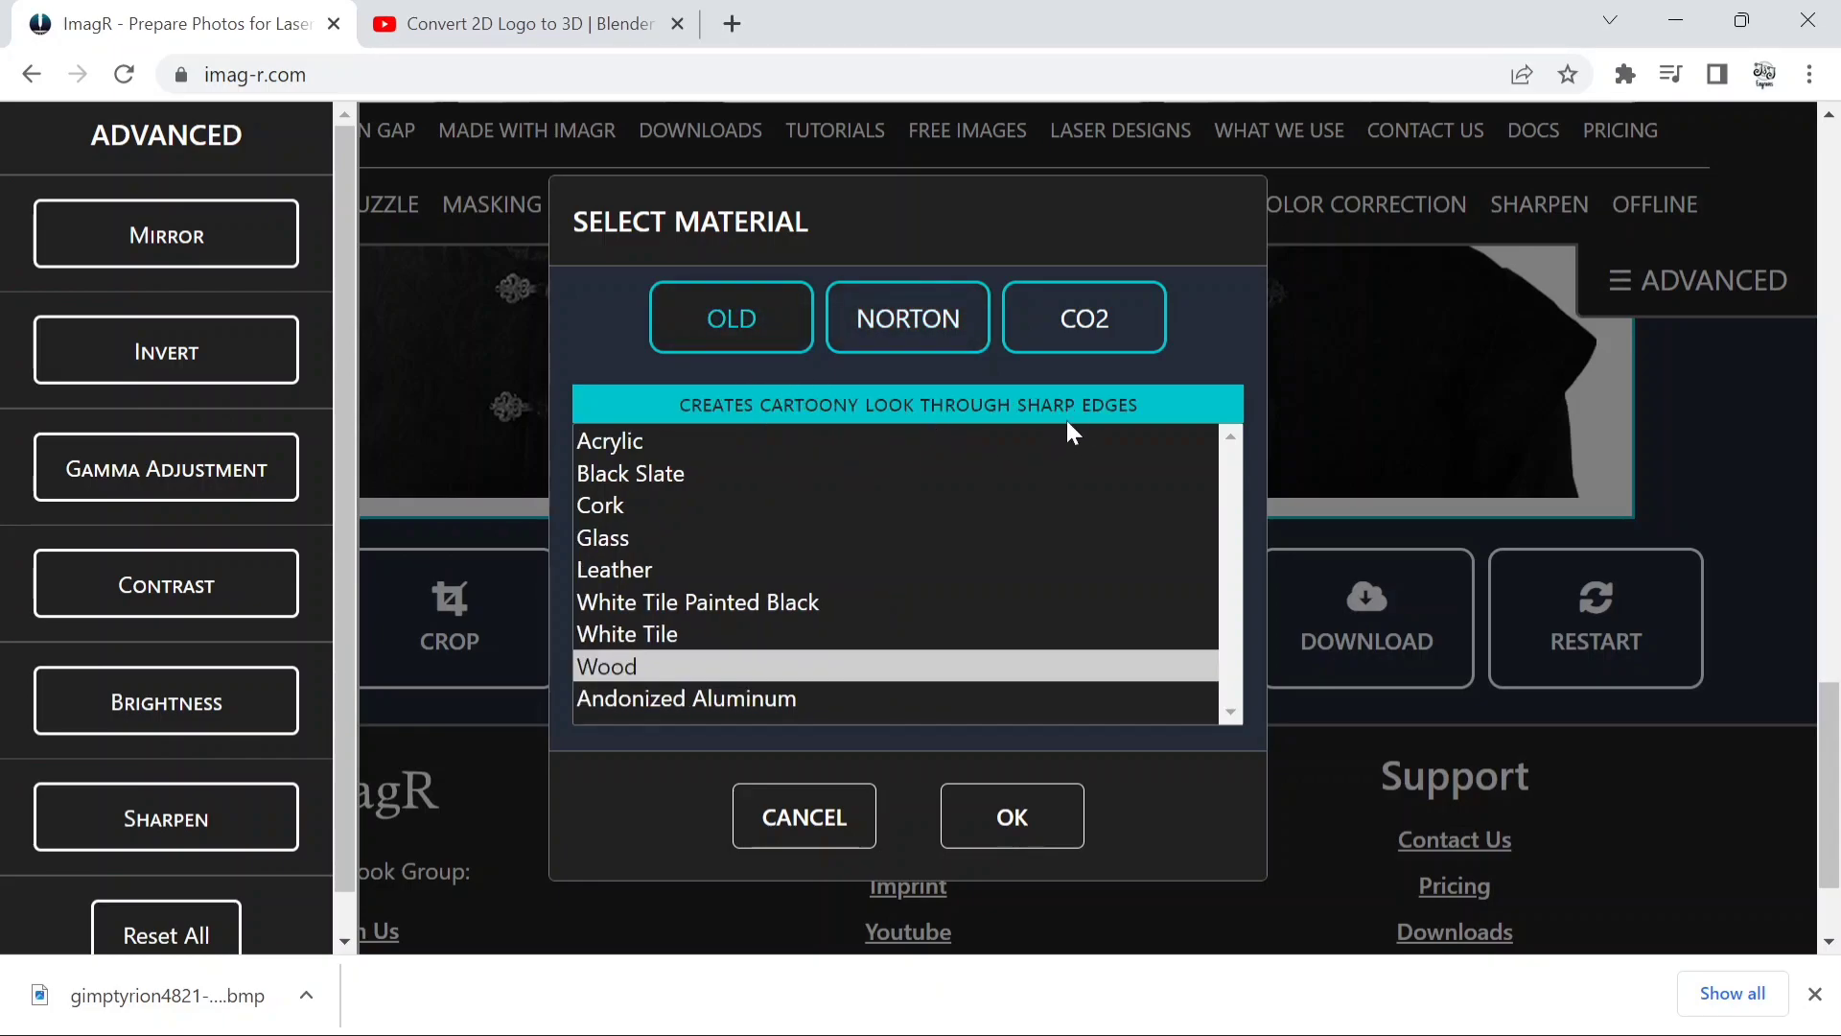
Step: Apply the CO2 Wood material preset to the image
click(1063, 353)
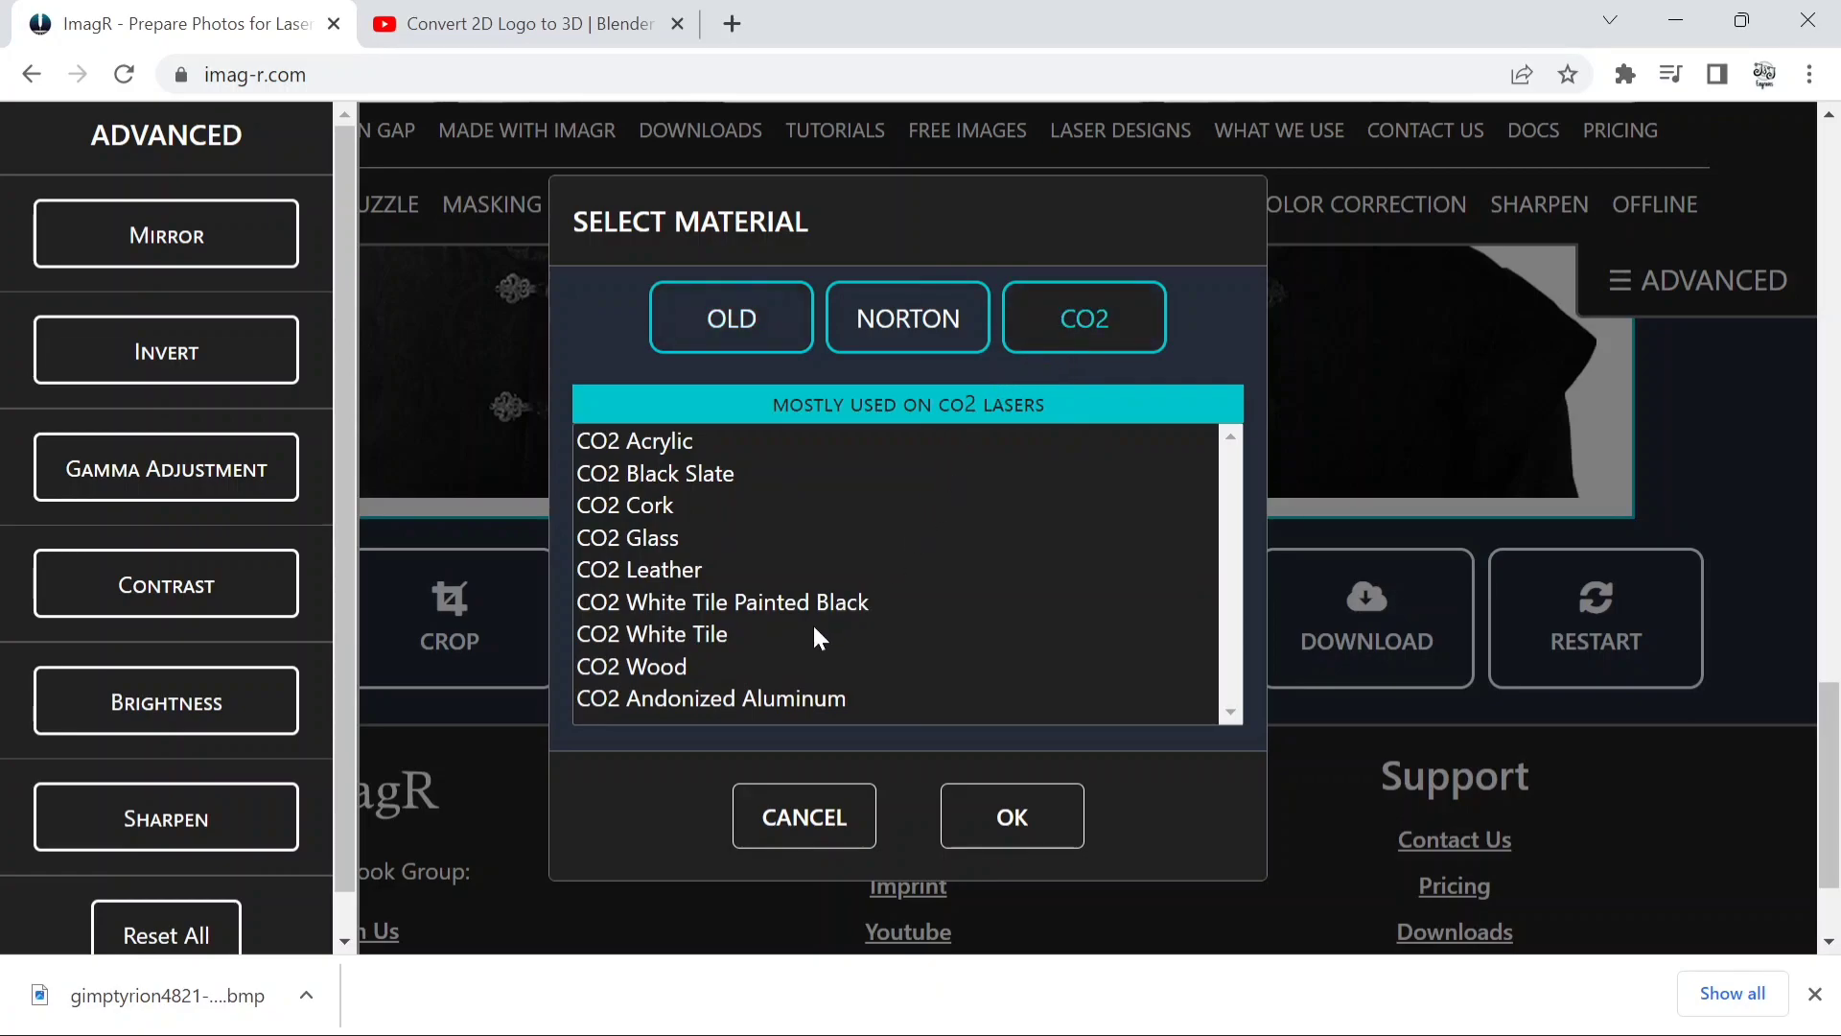
click(635, 669)
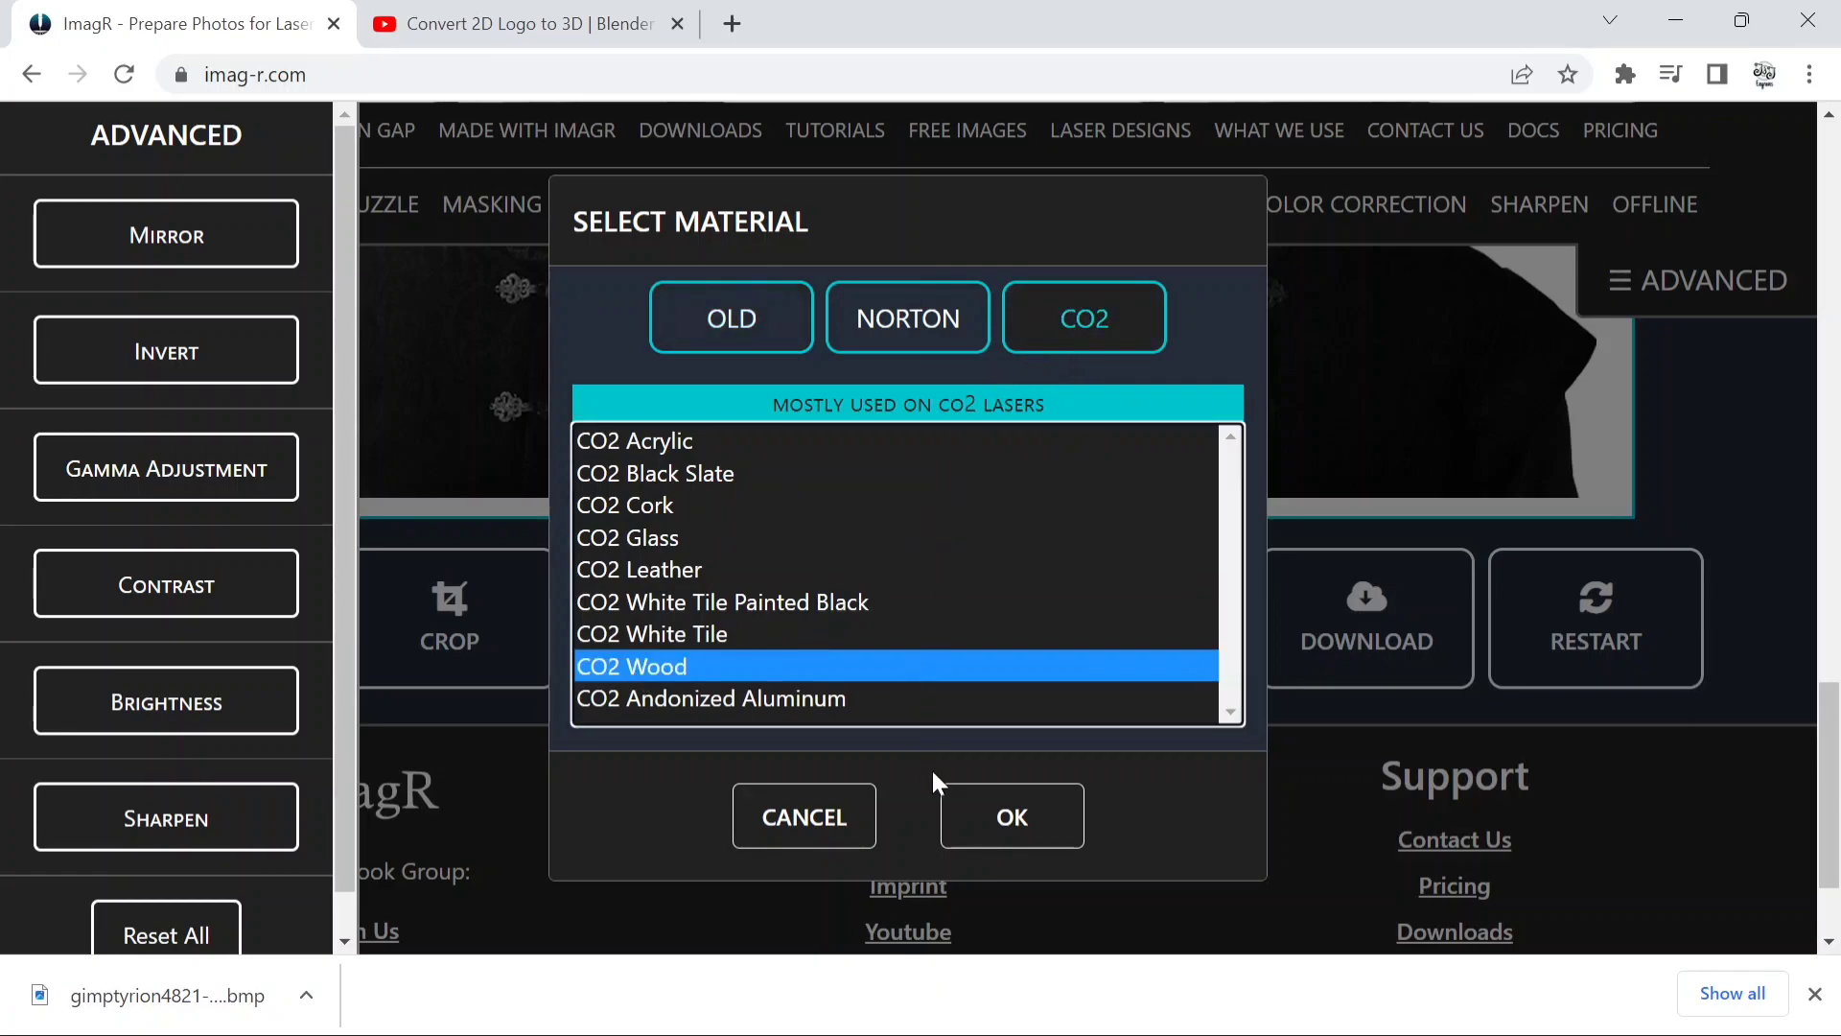
click(1041, 847)
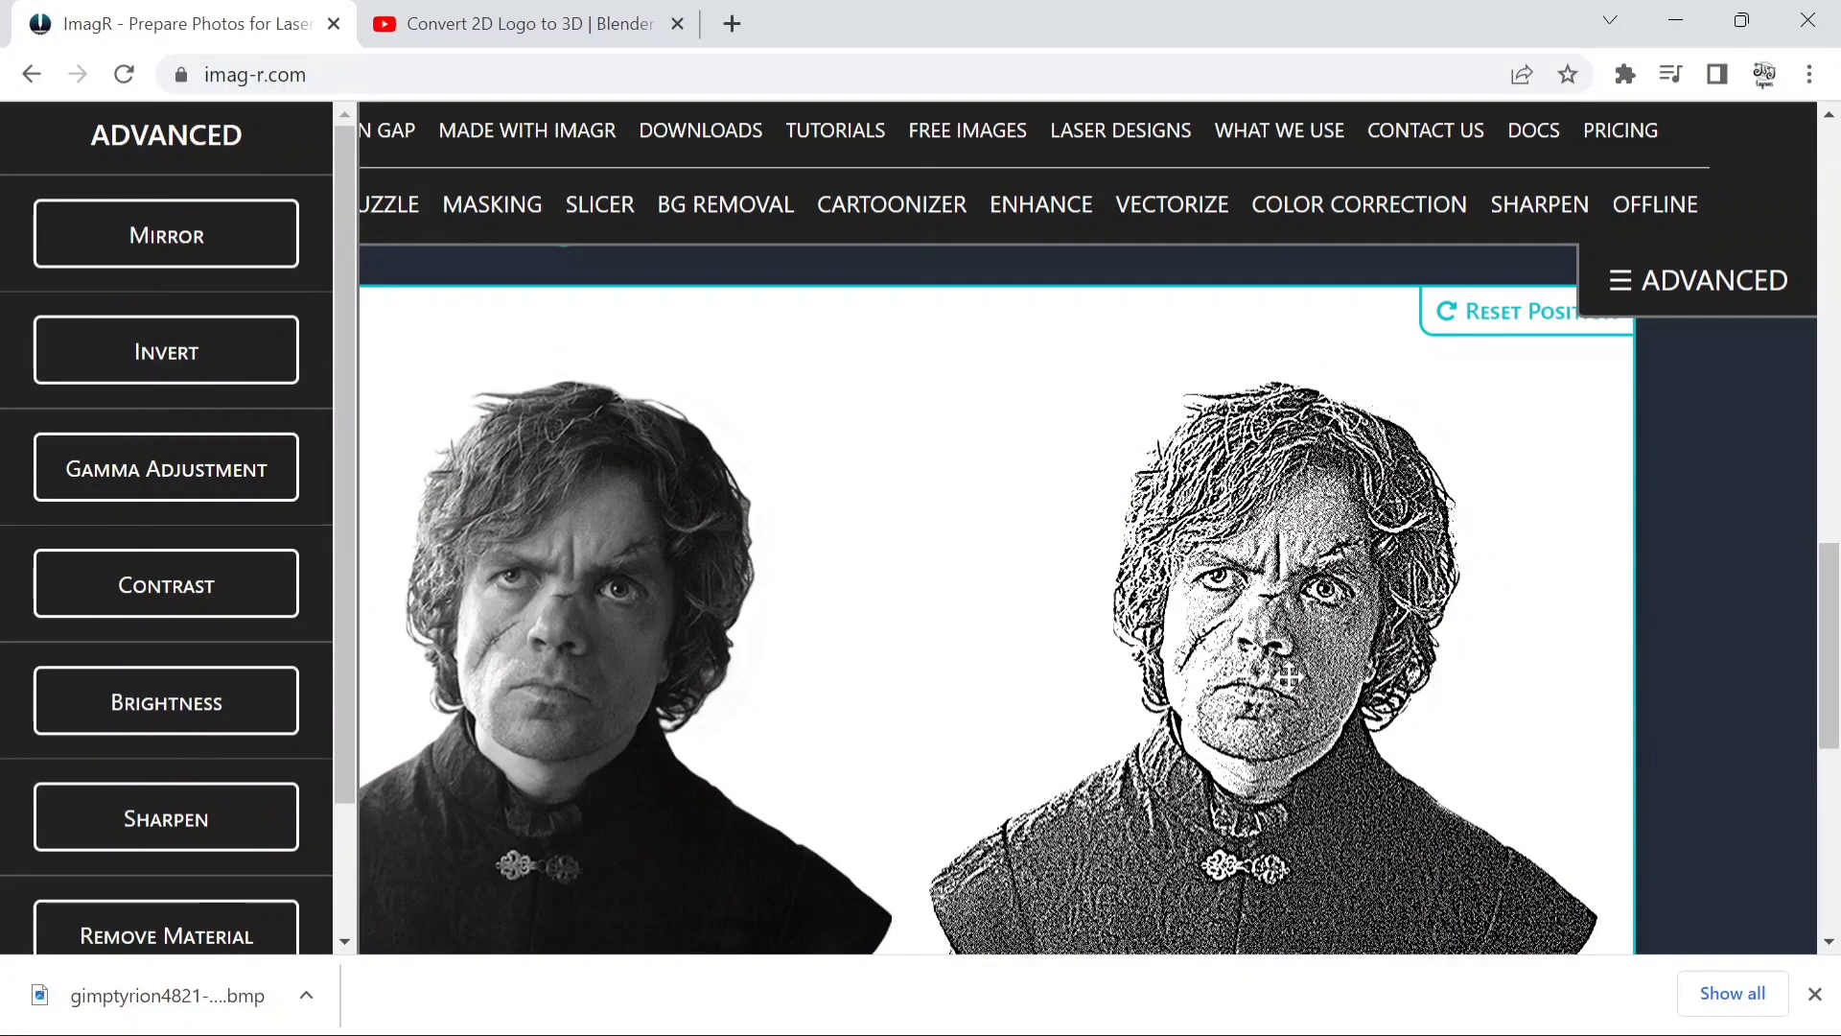
Step: Set the gamma adjustment of the engraving image to 0.7
scroll(1076, 469, up, 2)
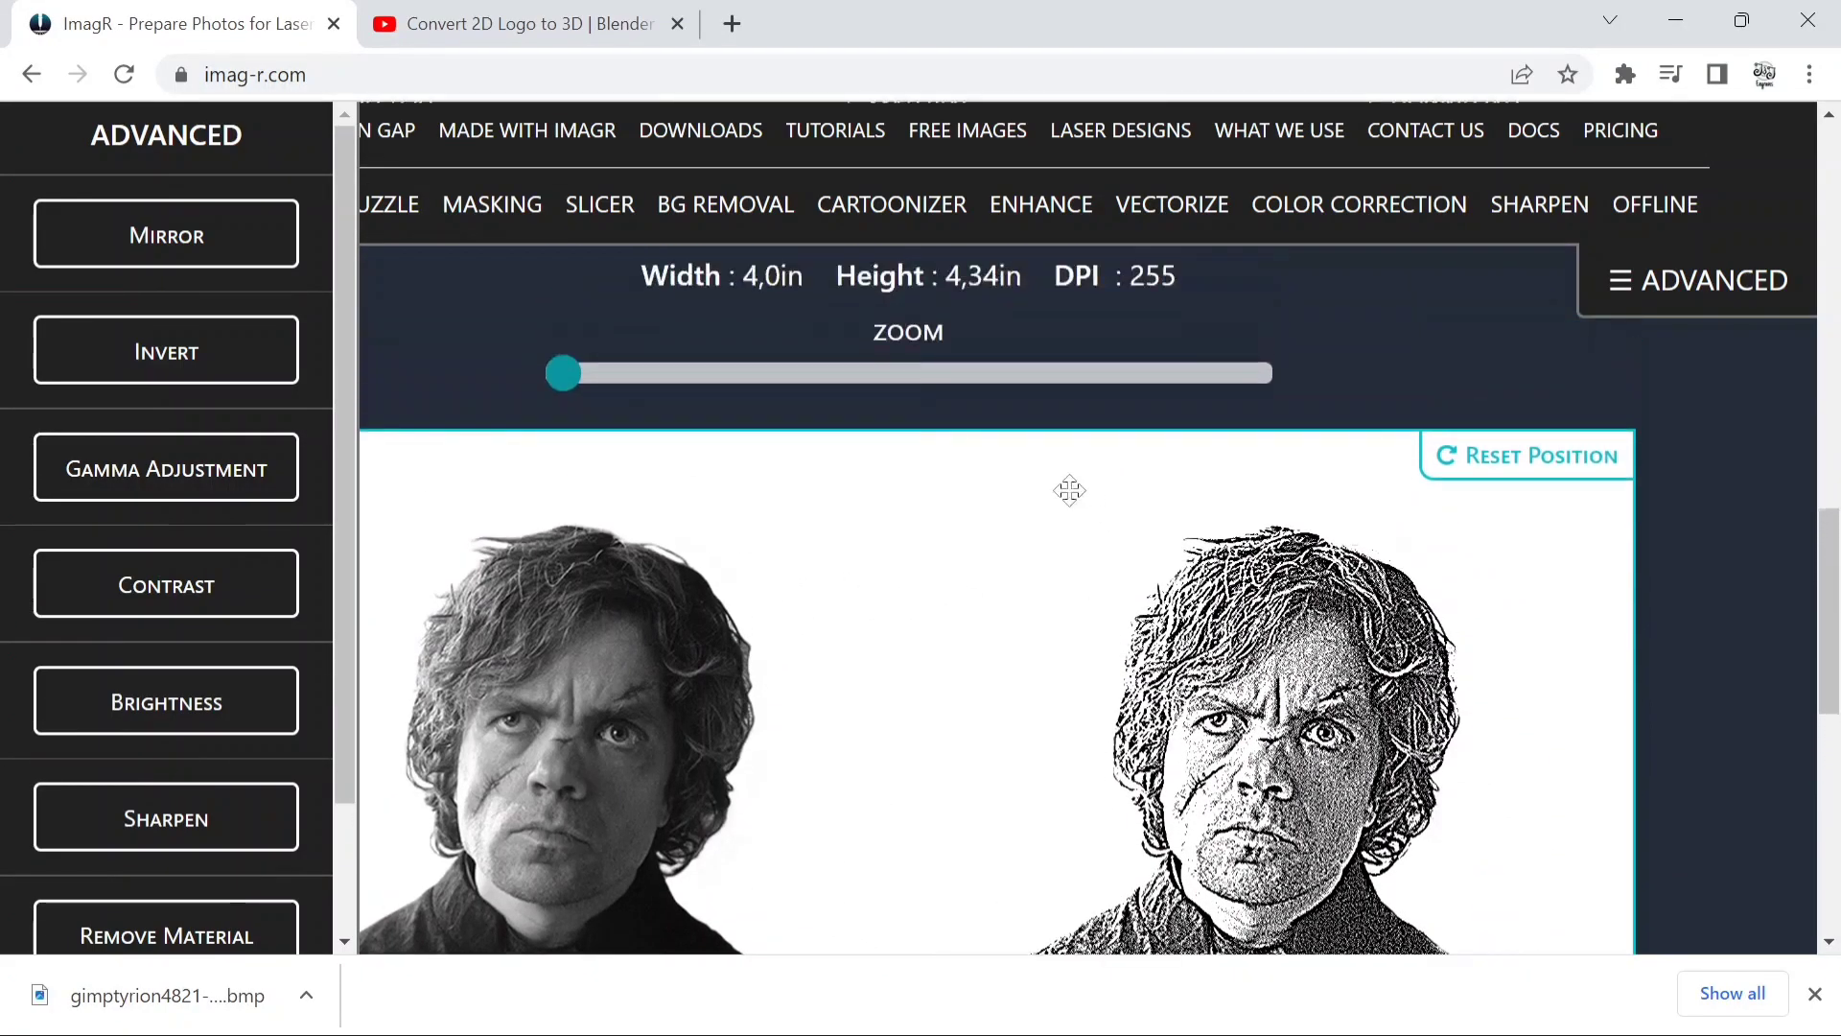
drag(594, 393, 541, 320)
scroll(140, 405, down, 2)
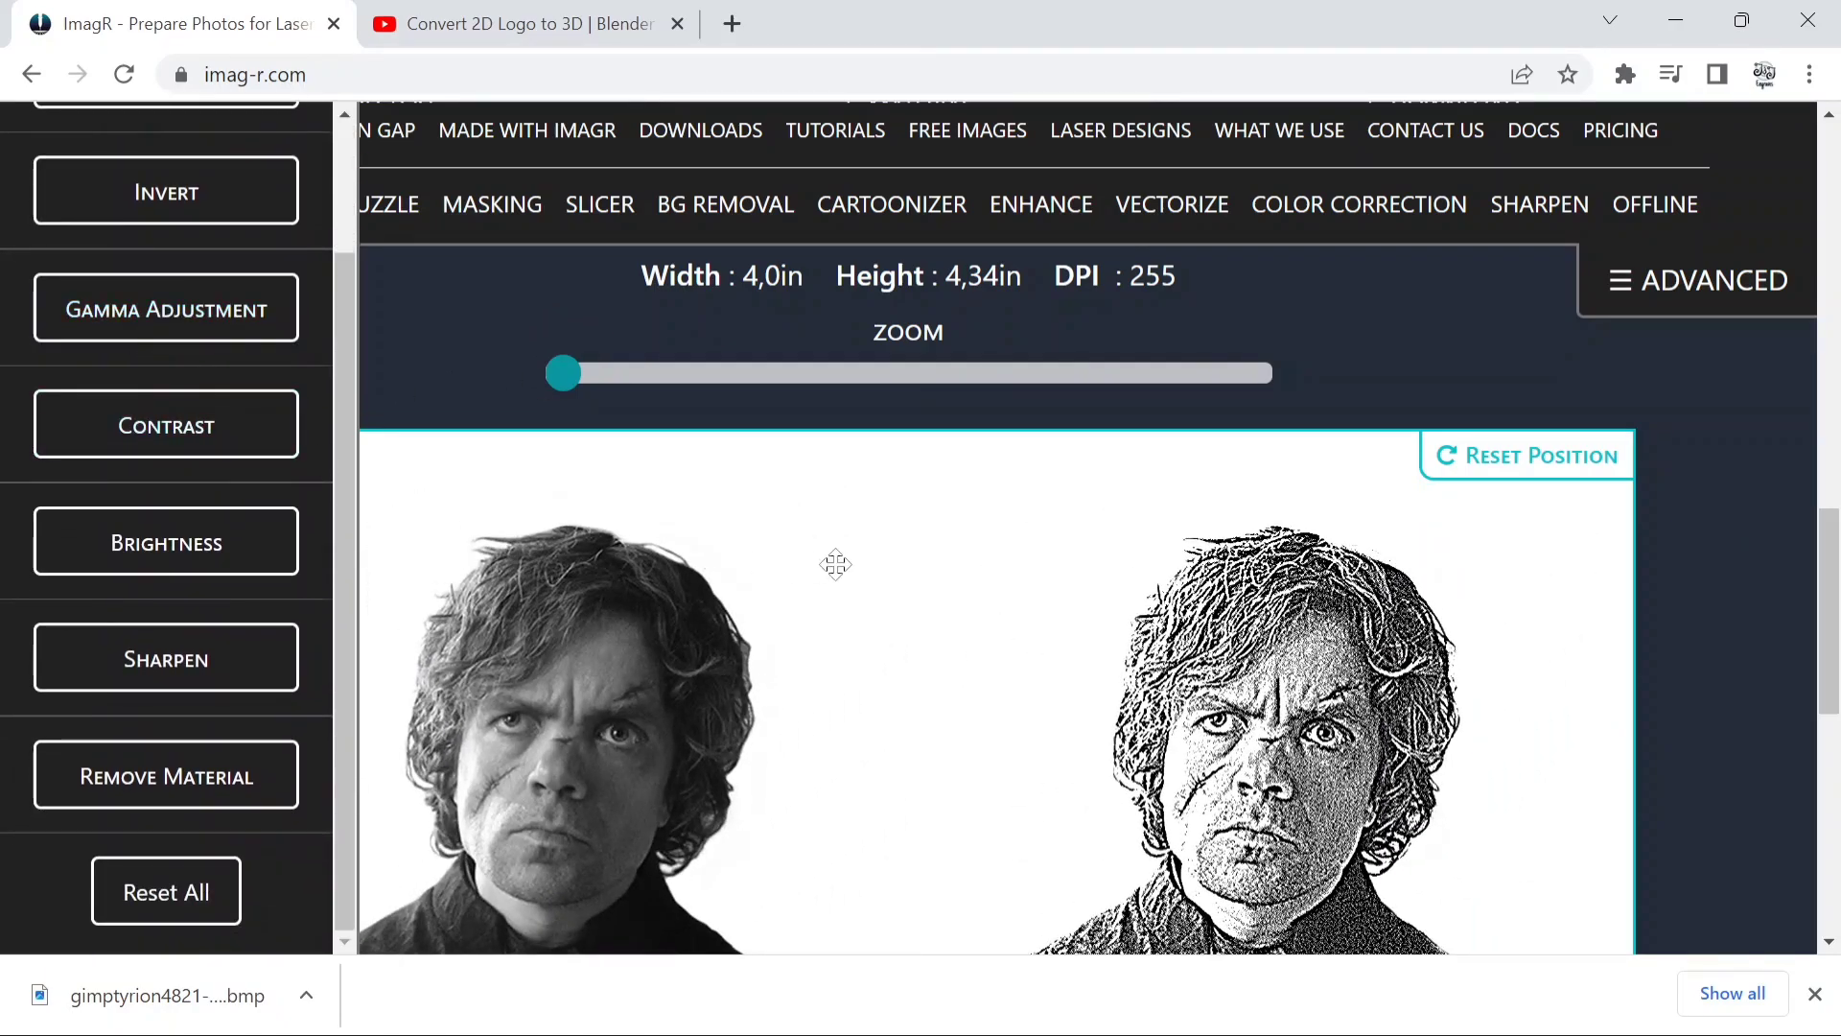
scroll(834, 561, down, 3)
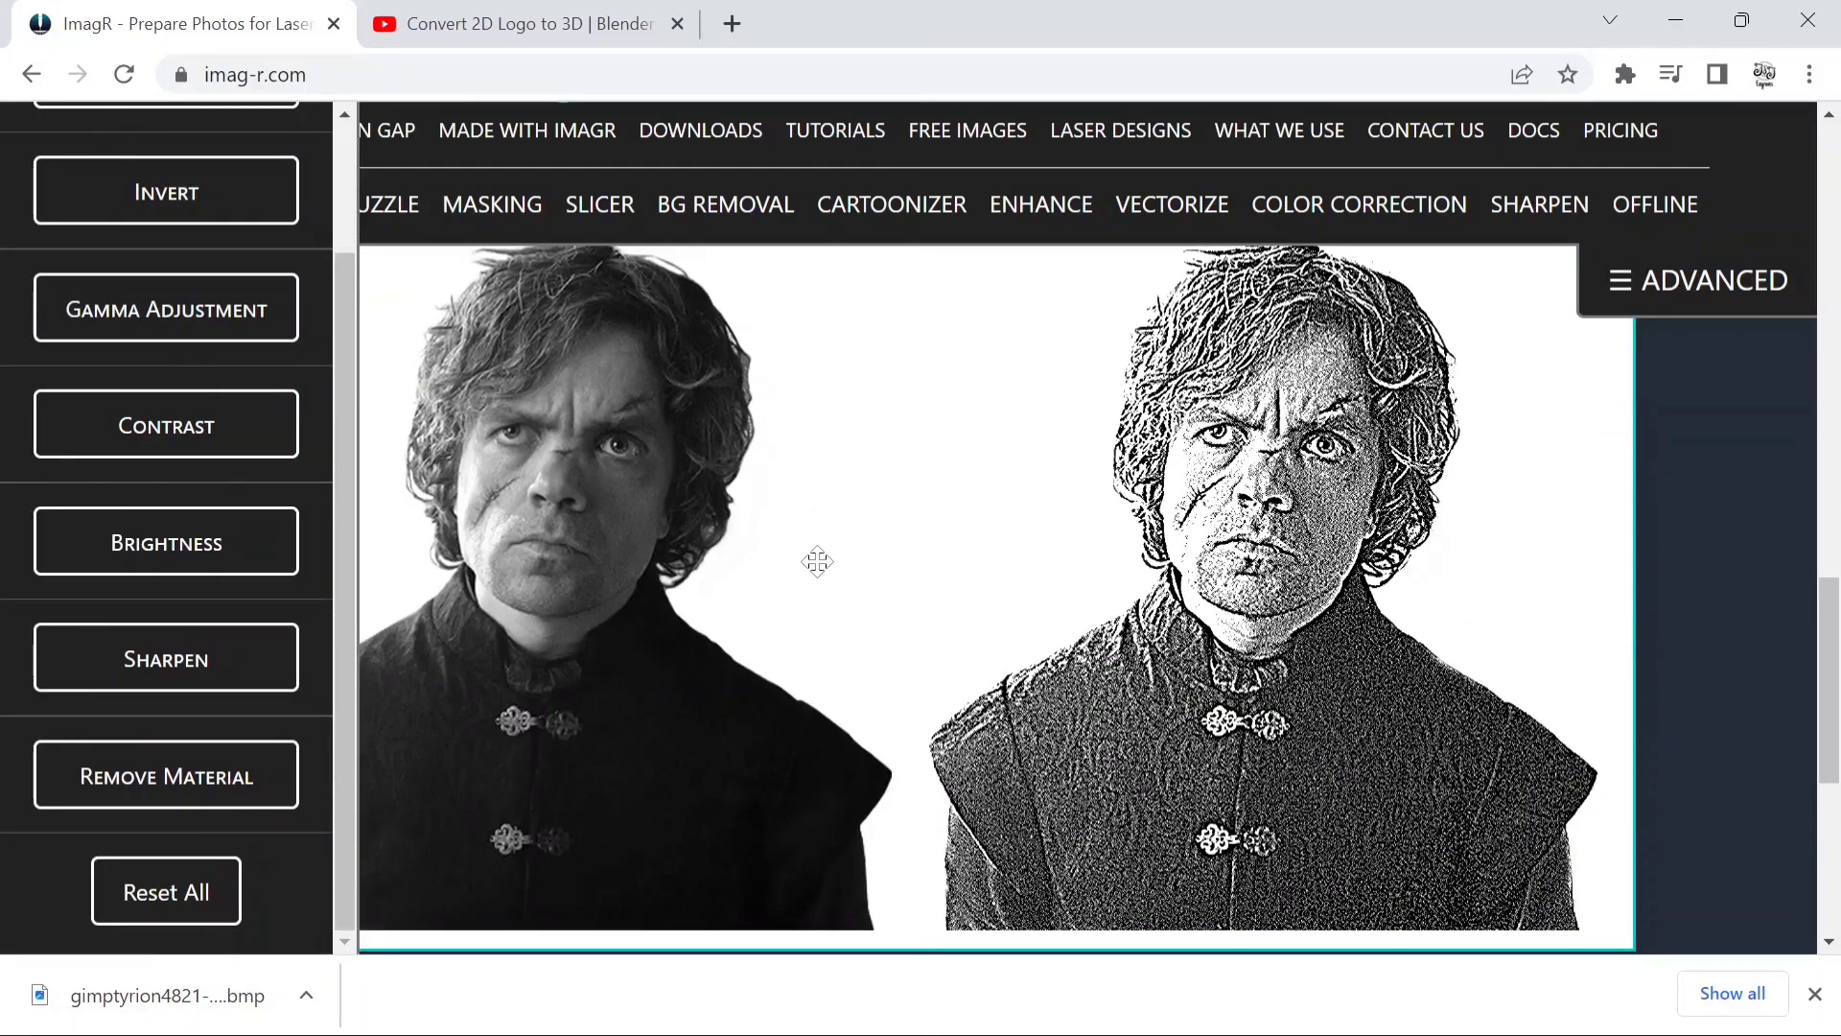
click(181, 327)
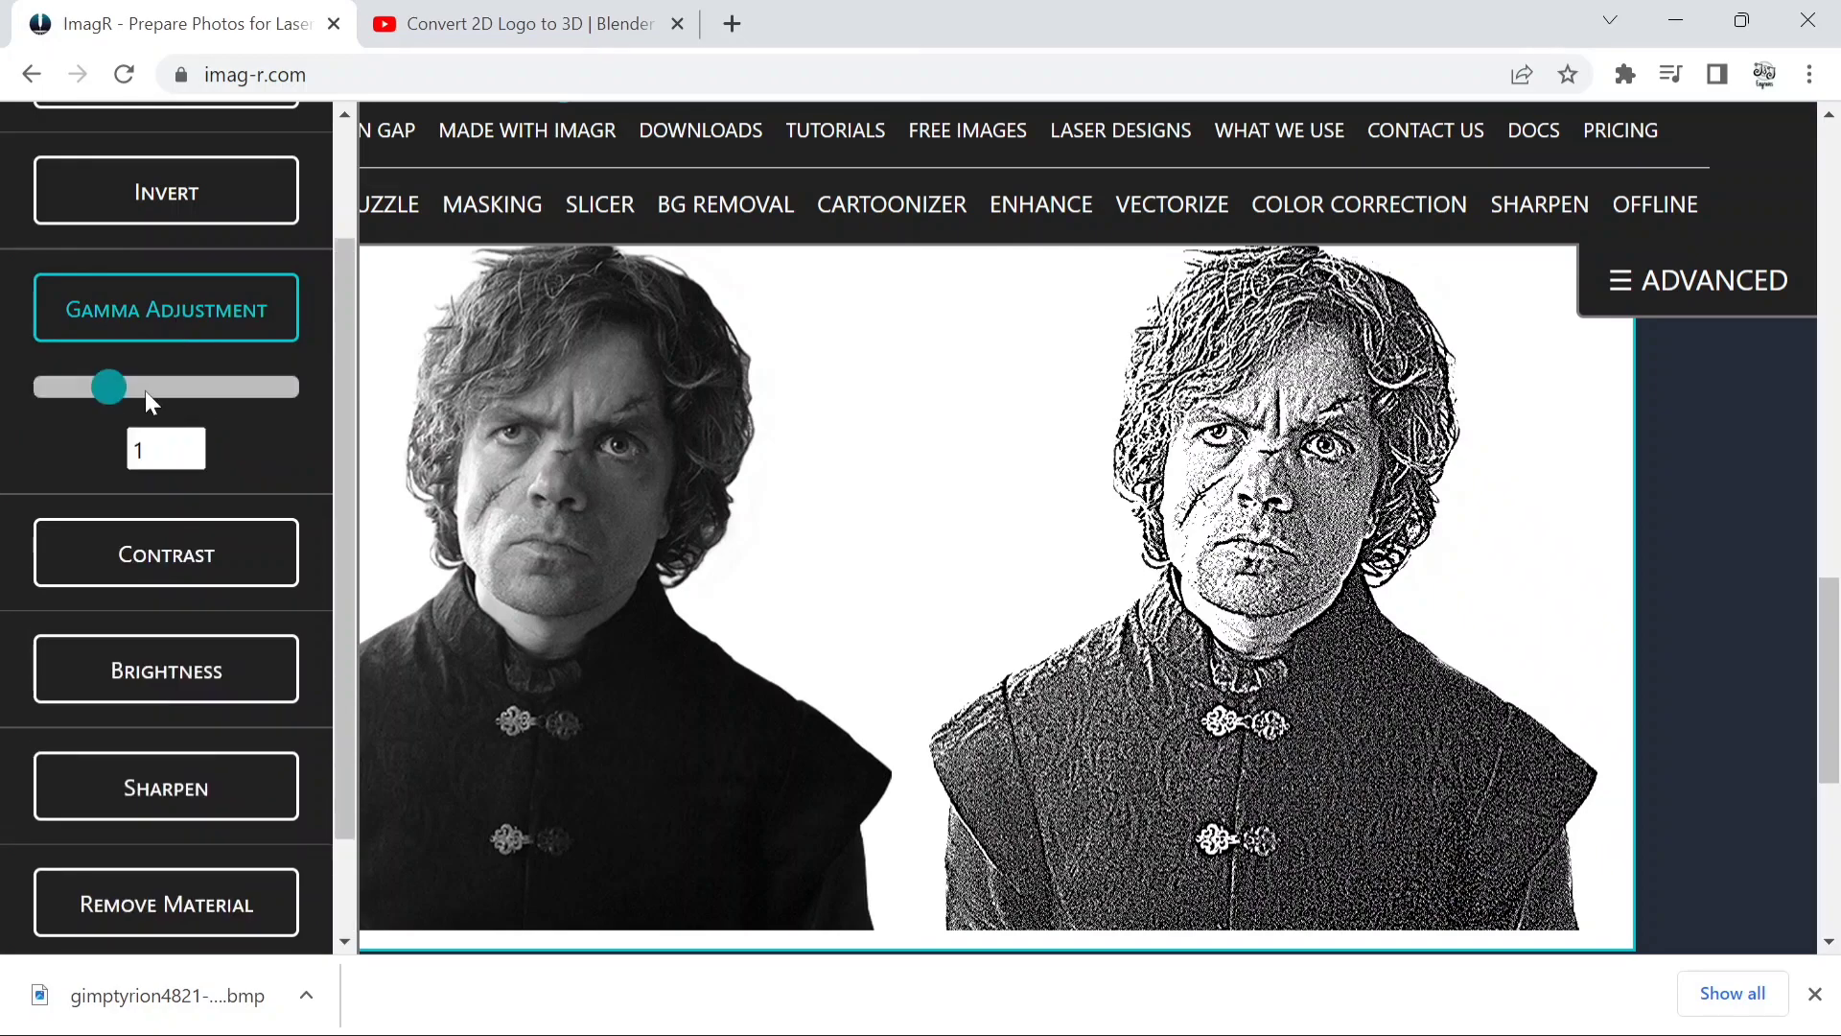
click(196, 457)
click(195, 458)
click(196, 457)
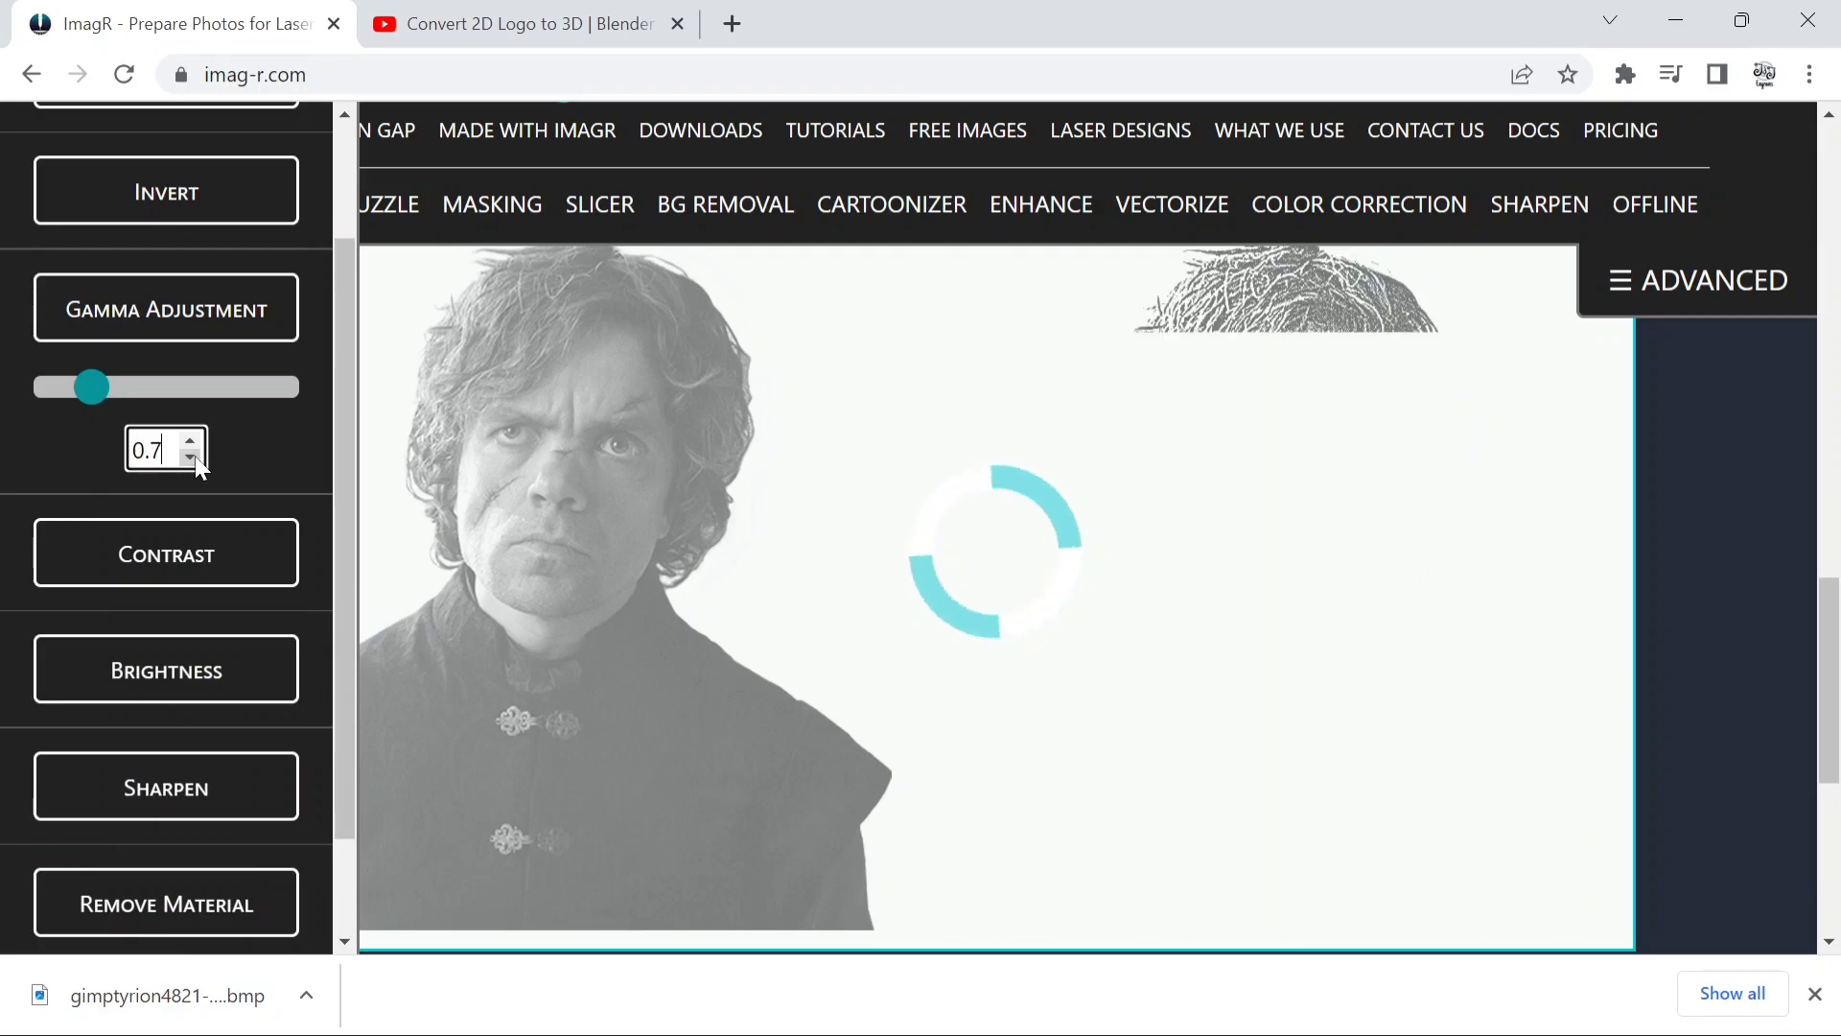
Step: Raise the gamma adjustment of the engraving image and bring it back down to 1
click(195, 440)
click(196, 441)
click(195, 441)
click(196, 441)
click(196, 440)
click(196, 440)
click(192, 463)
click(192, 463)
click(192, 464)
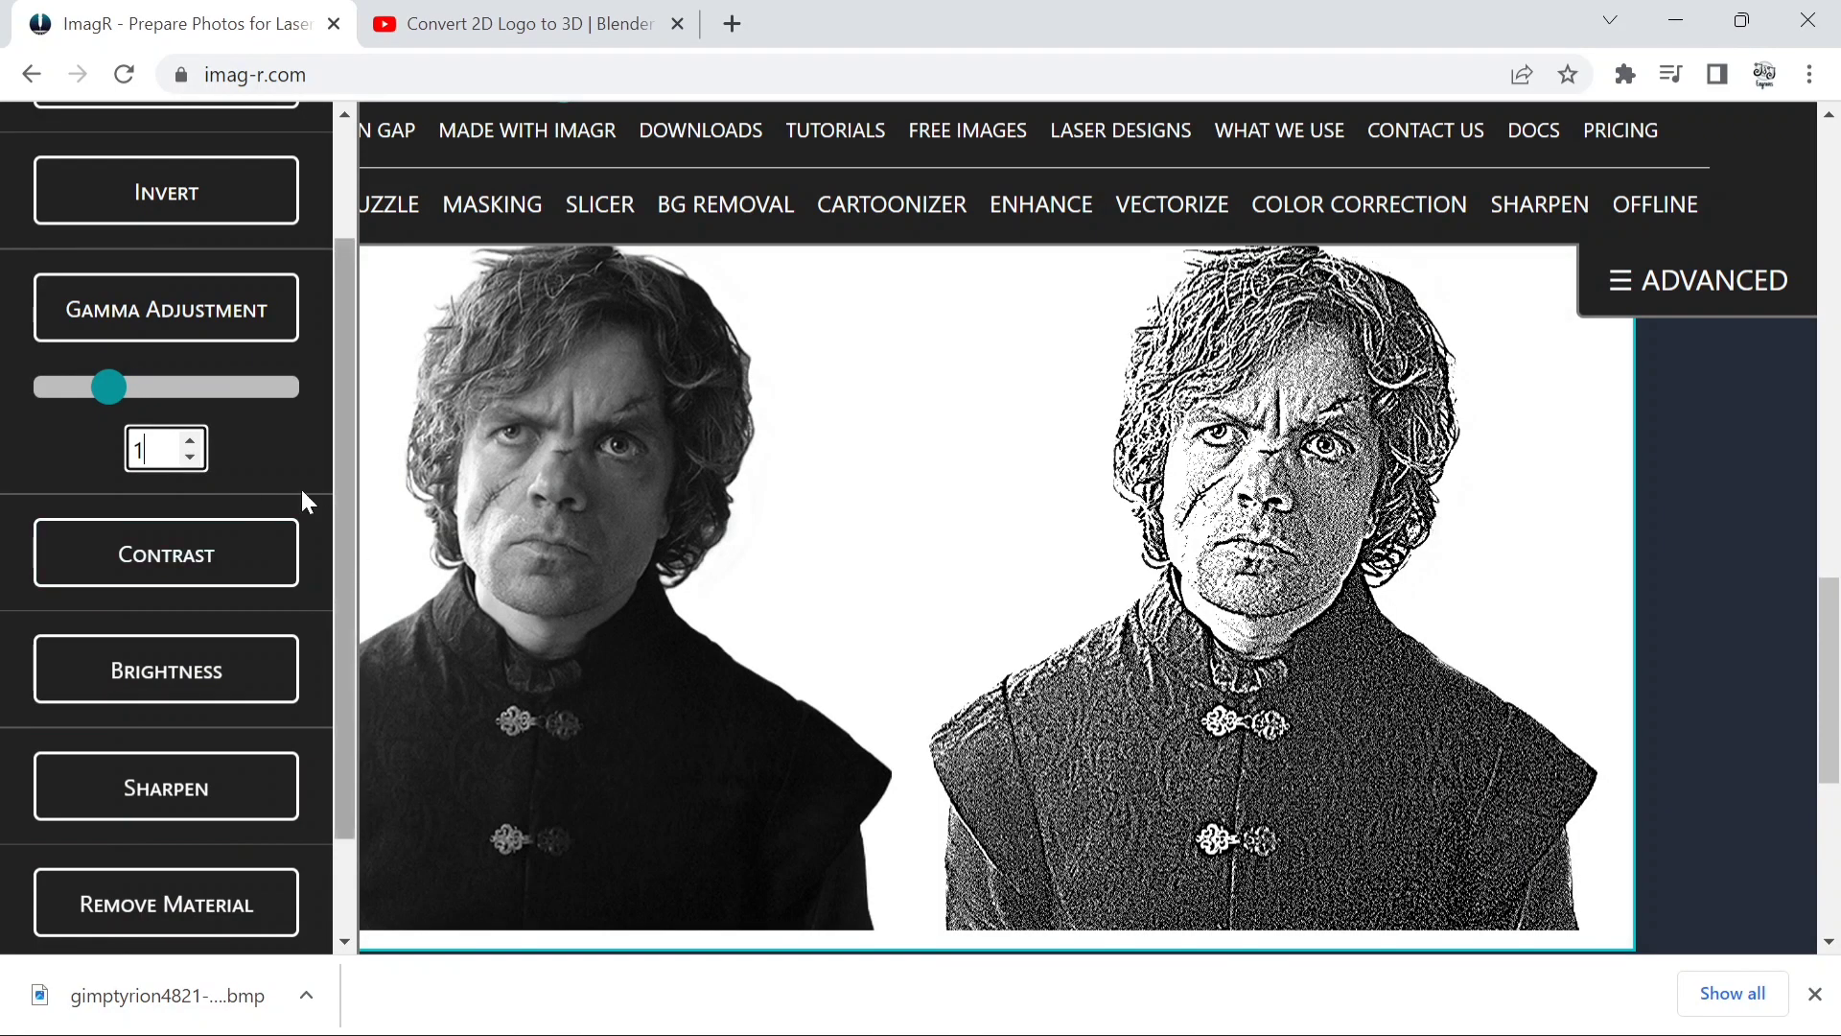
Step: Sharpen the engraving image with a manual radius of 25 at 50%
click(209, 561)
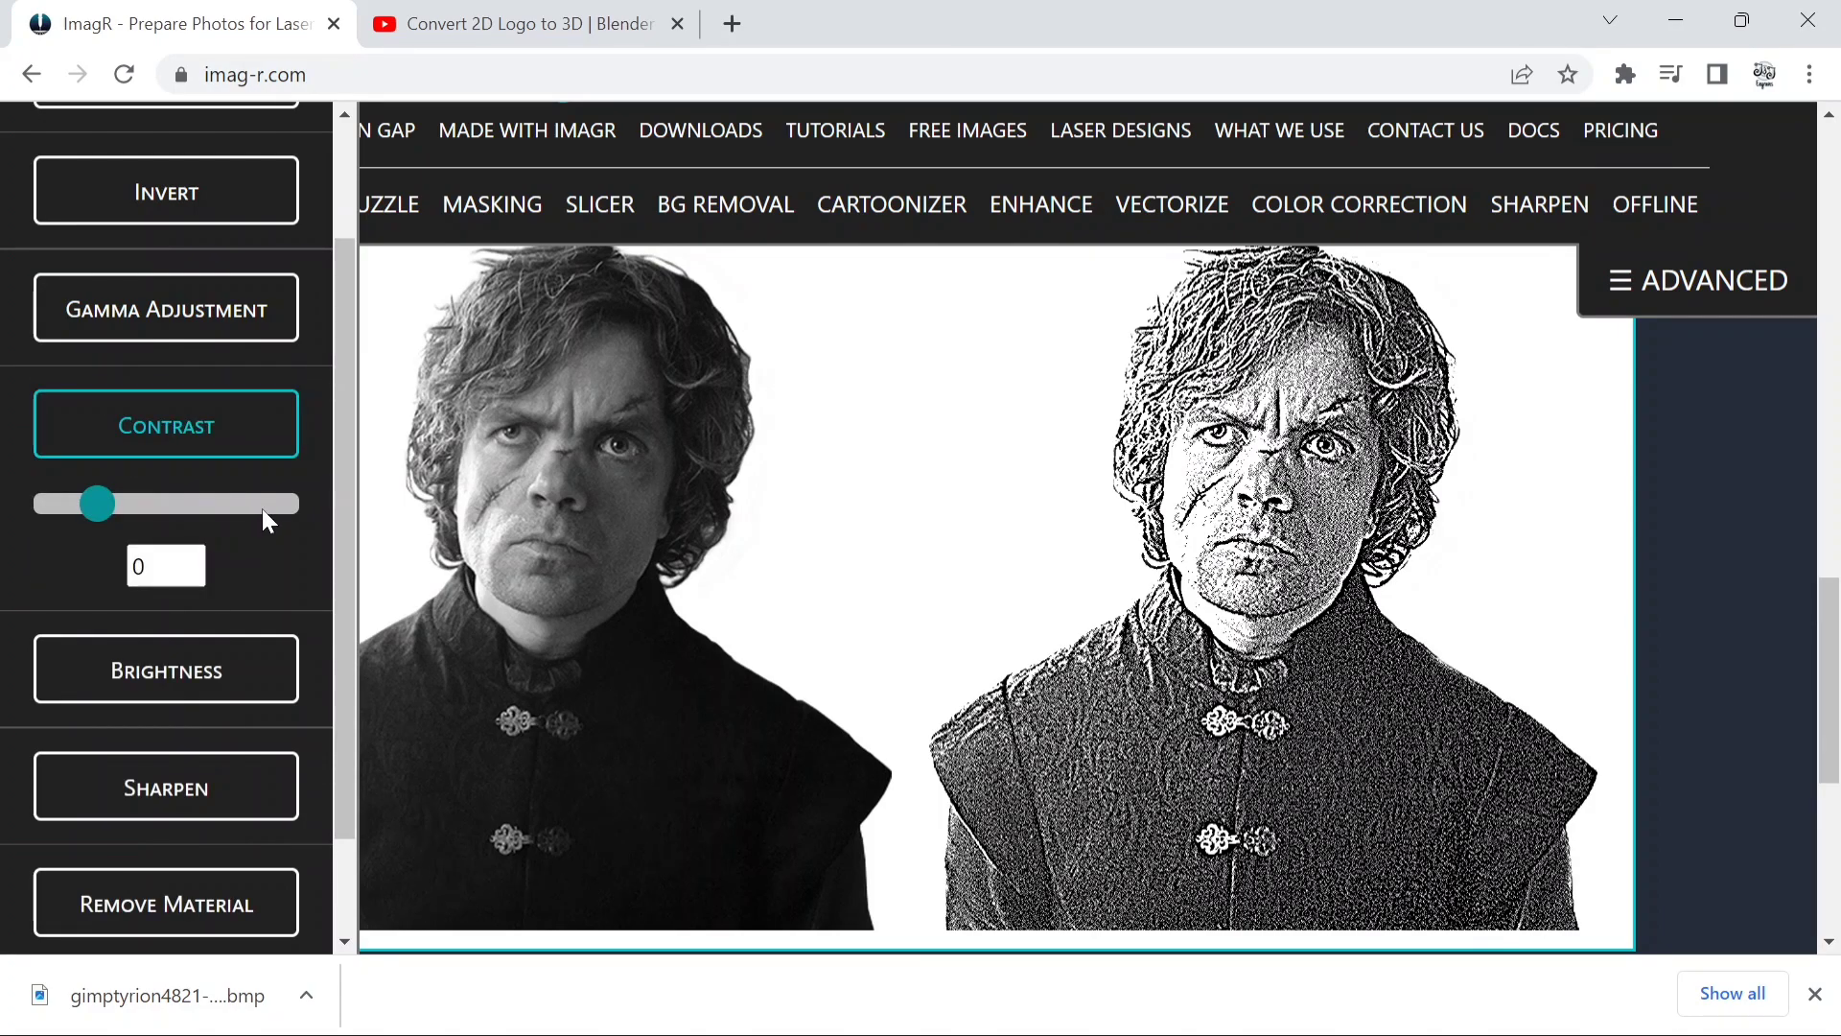
scroll(265, 518, down, 1)
scroll(242, 649, down, 3)
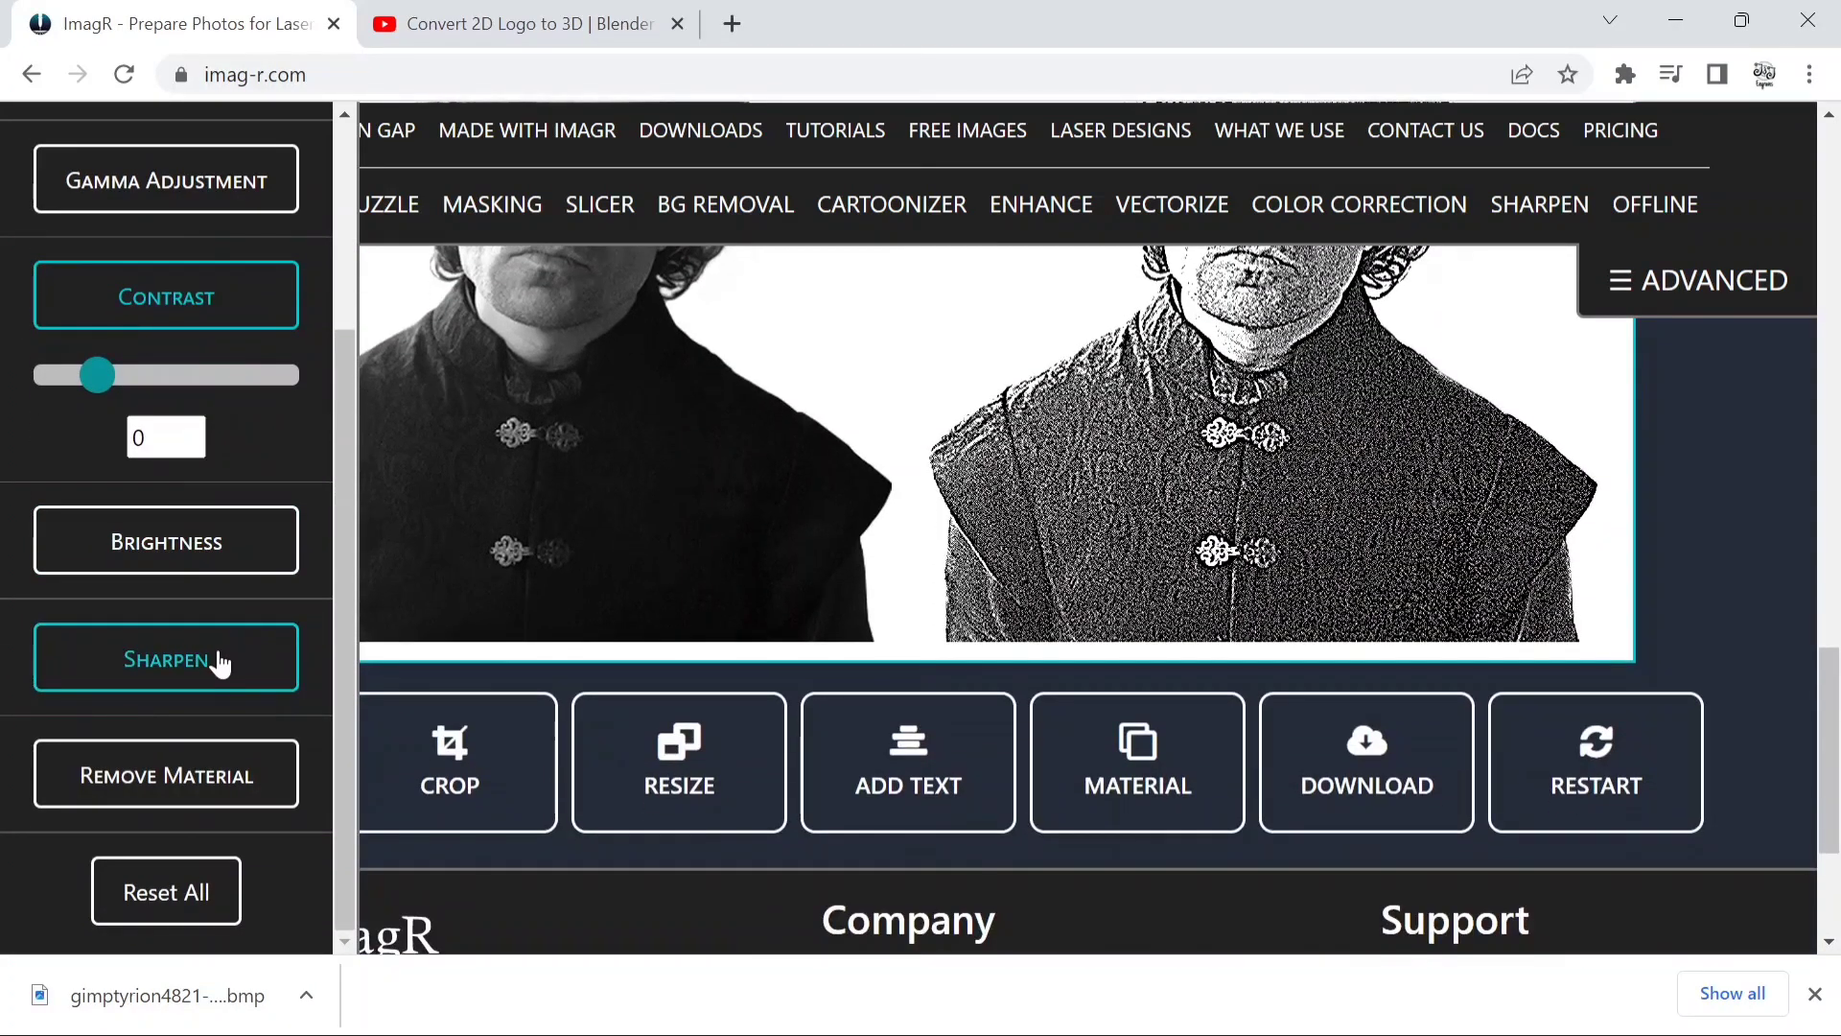
click(215, 660)
click(149, 663)
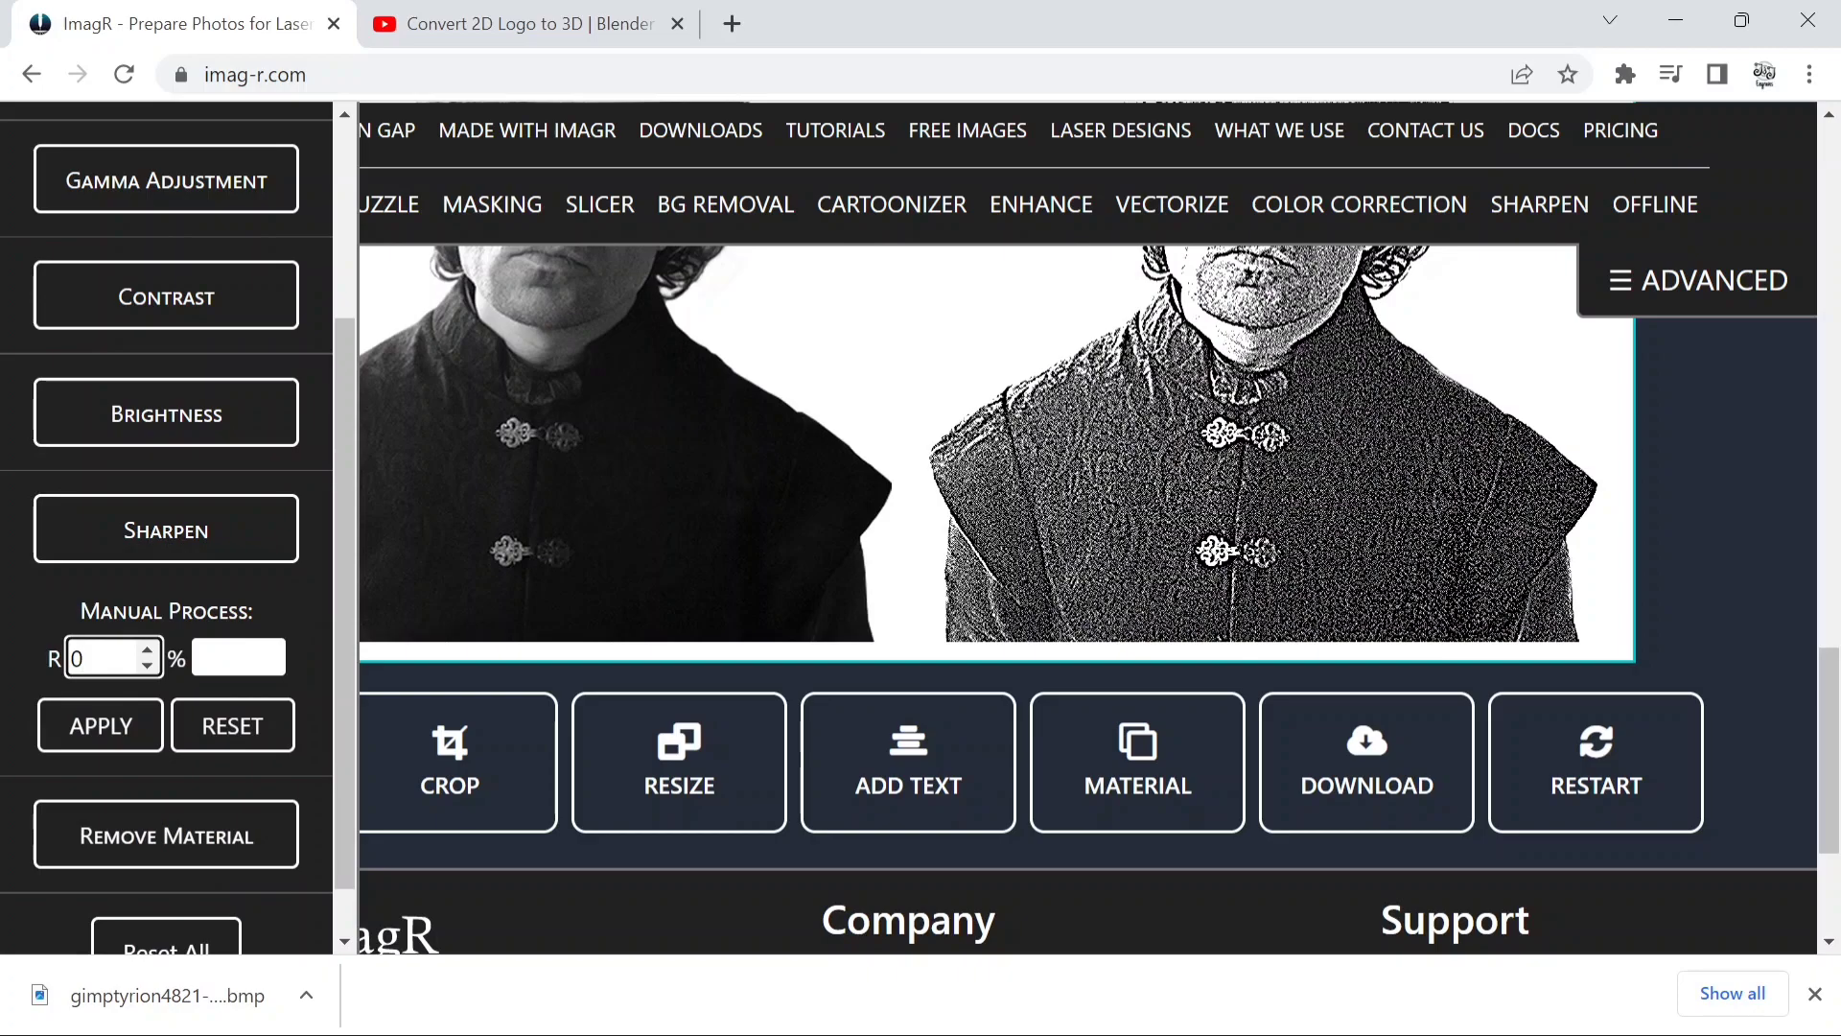
text(25)
key(Tab)
text(50)
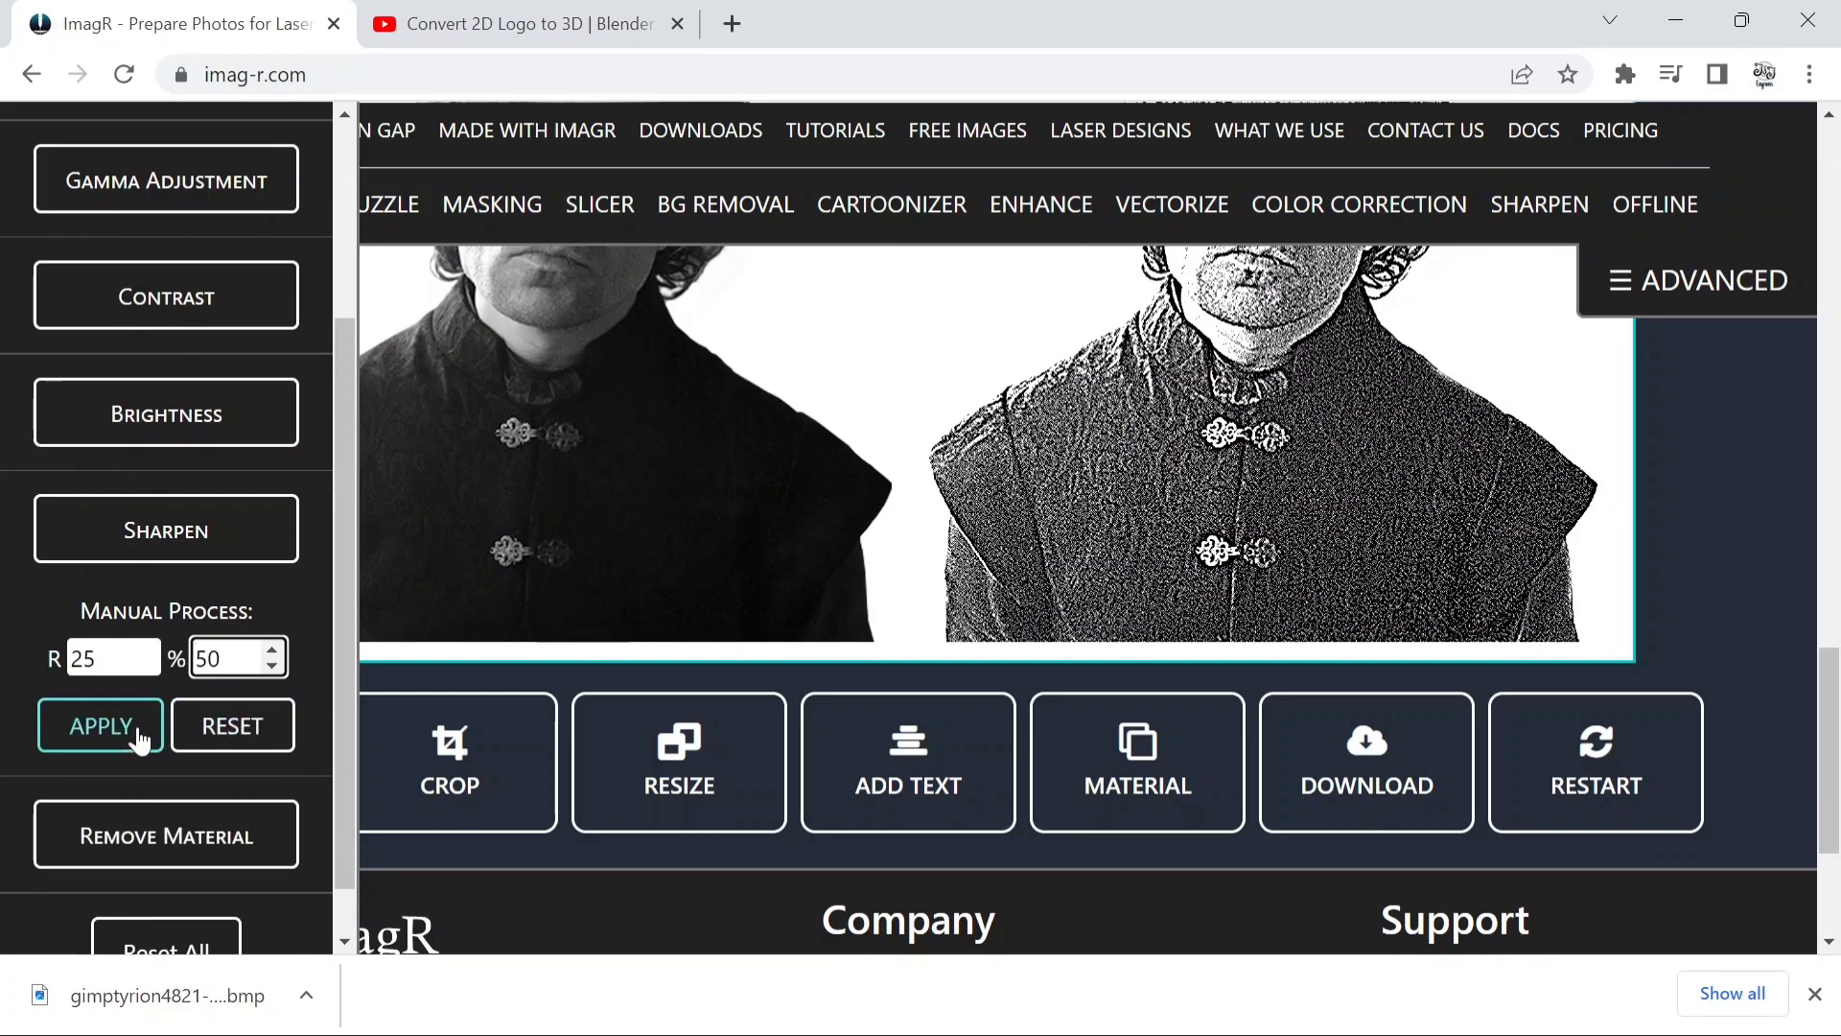
click(101, 726)
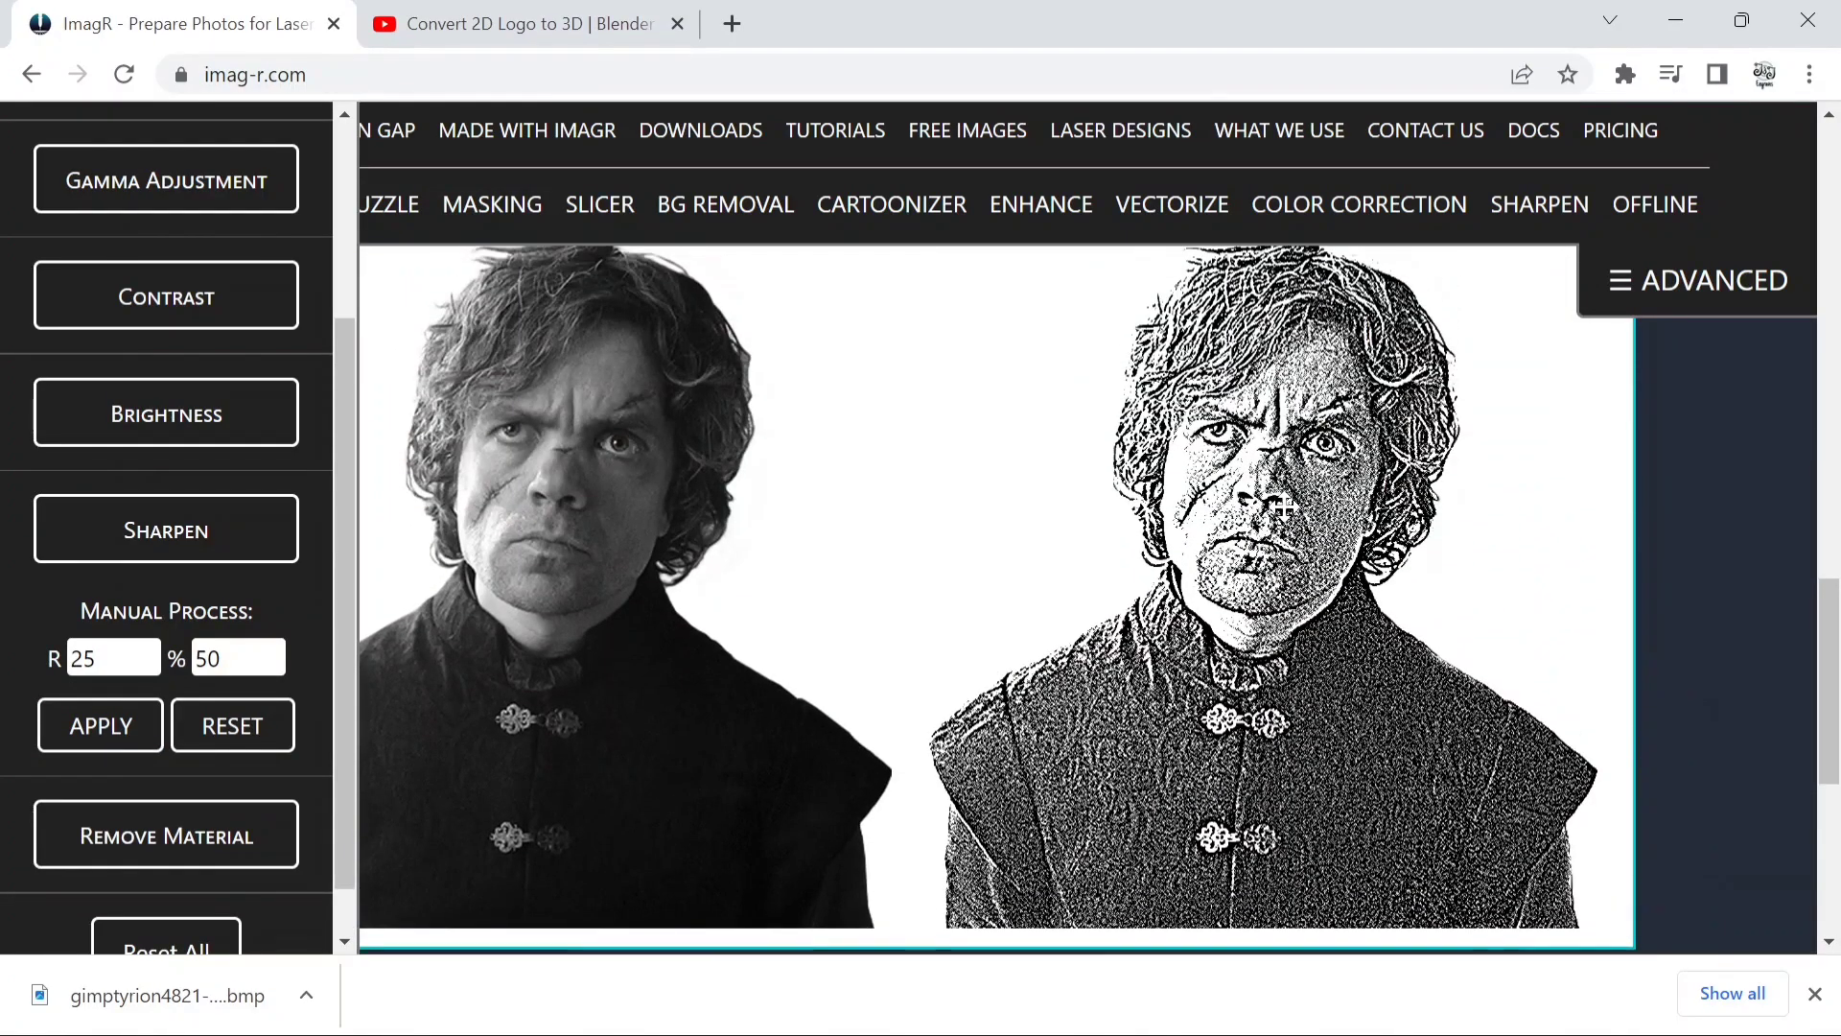
scroll(279, 699, down, 1)
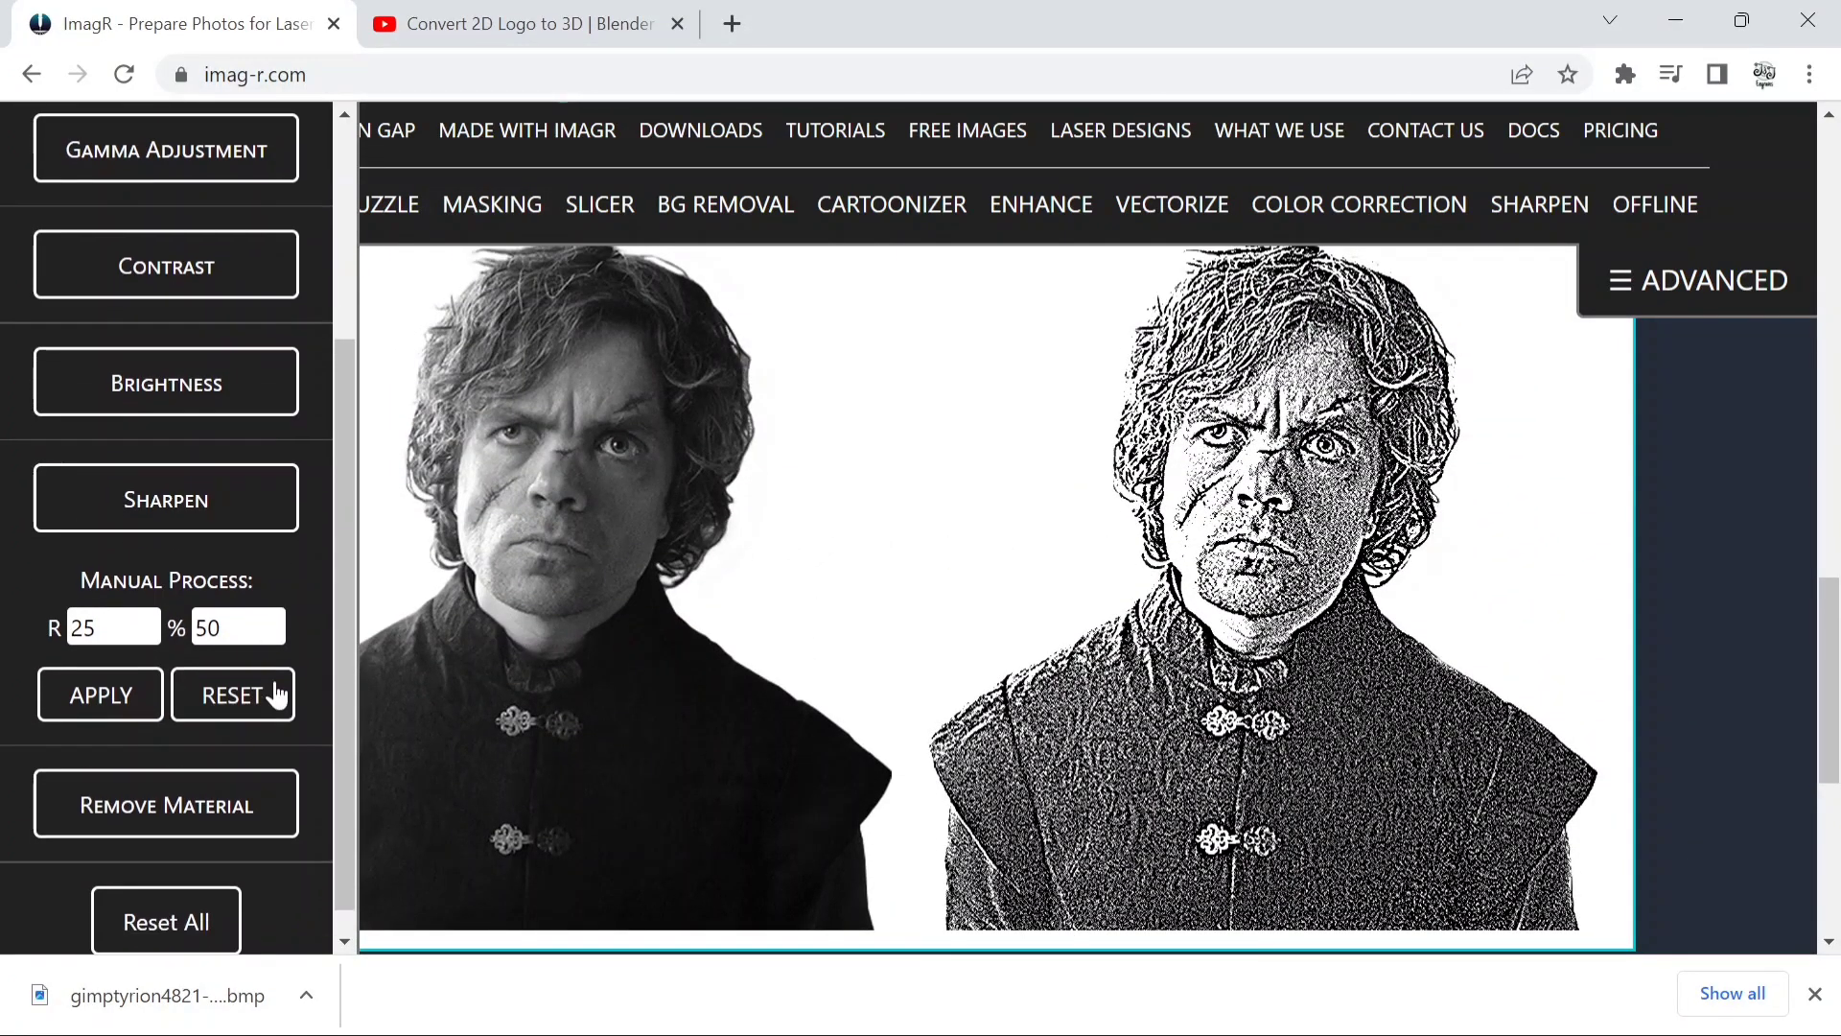
Step: Download the processed image as a BMP file and dismiss the download dialog
scroll(969, 772, down, 4)
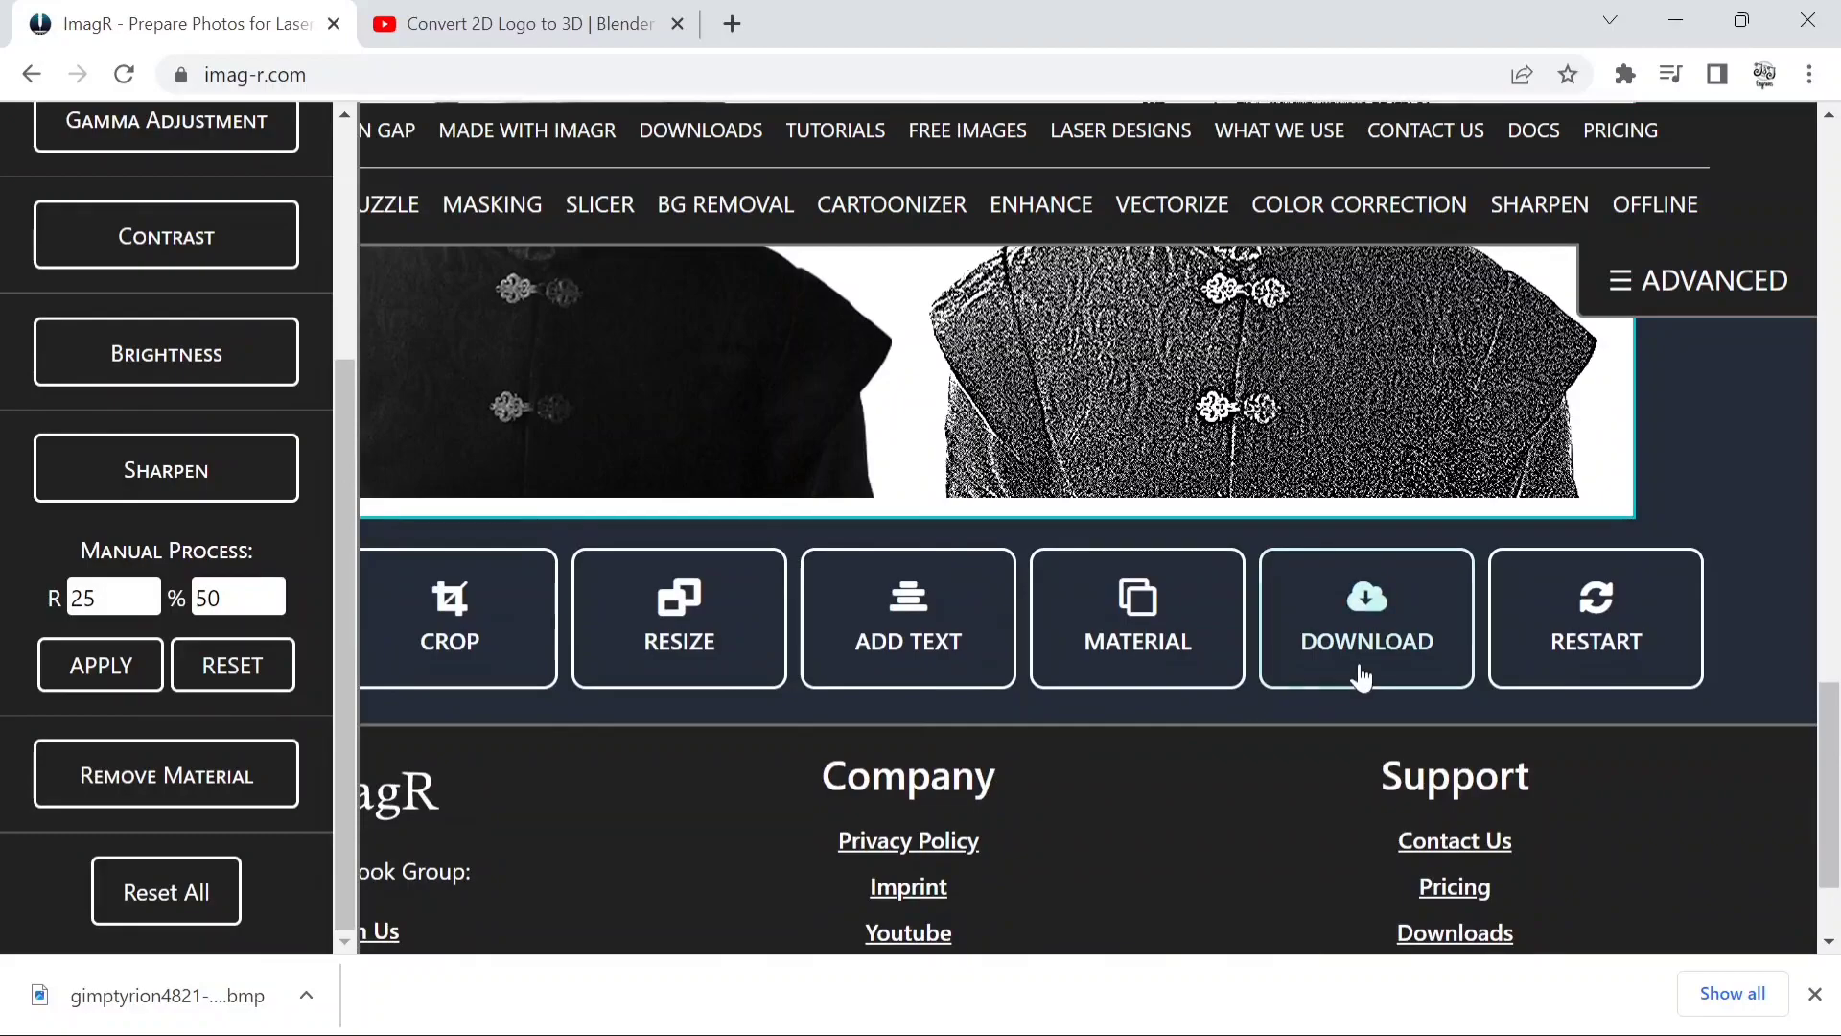
click(1457, 634)
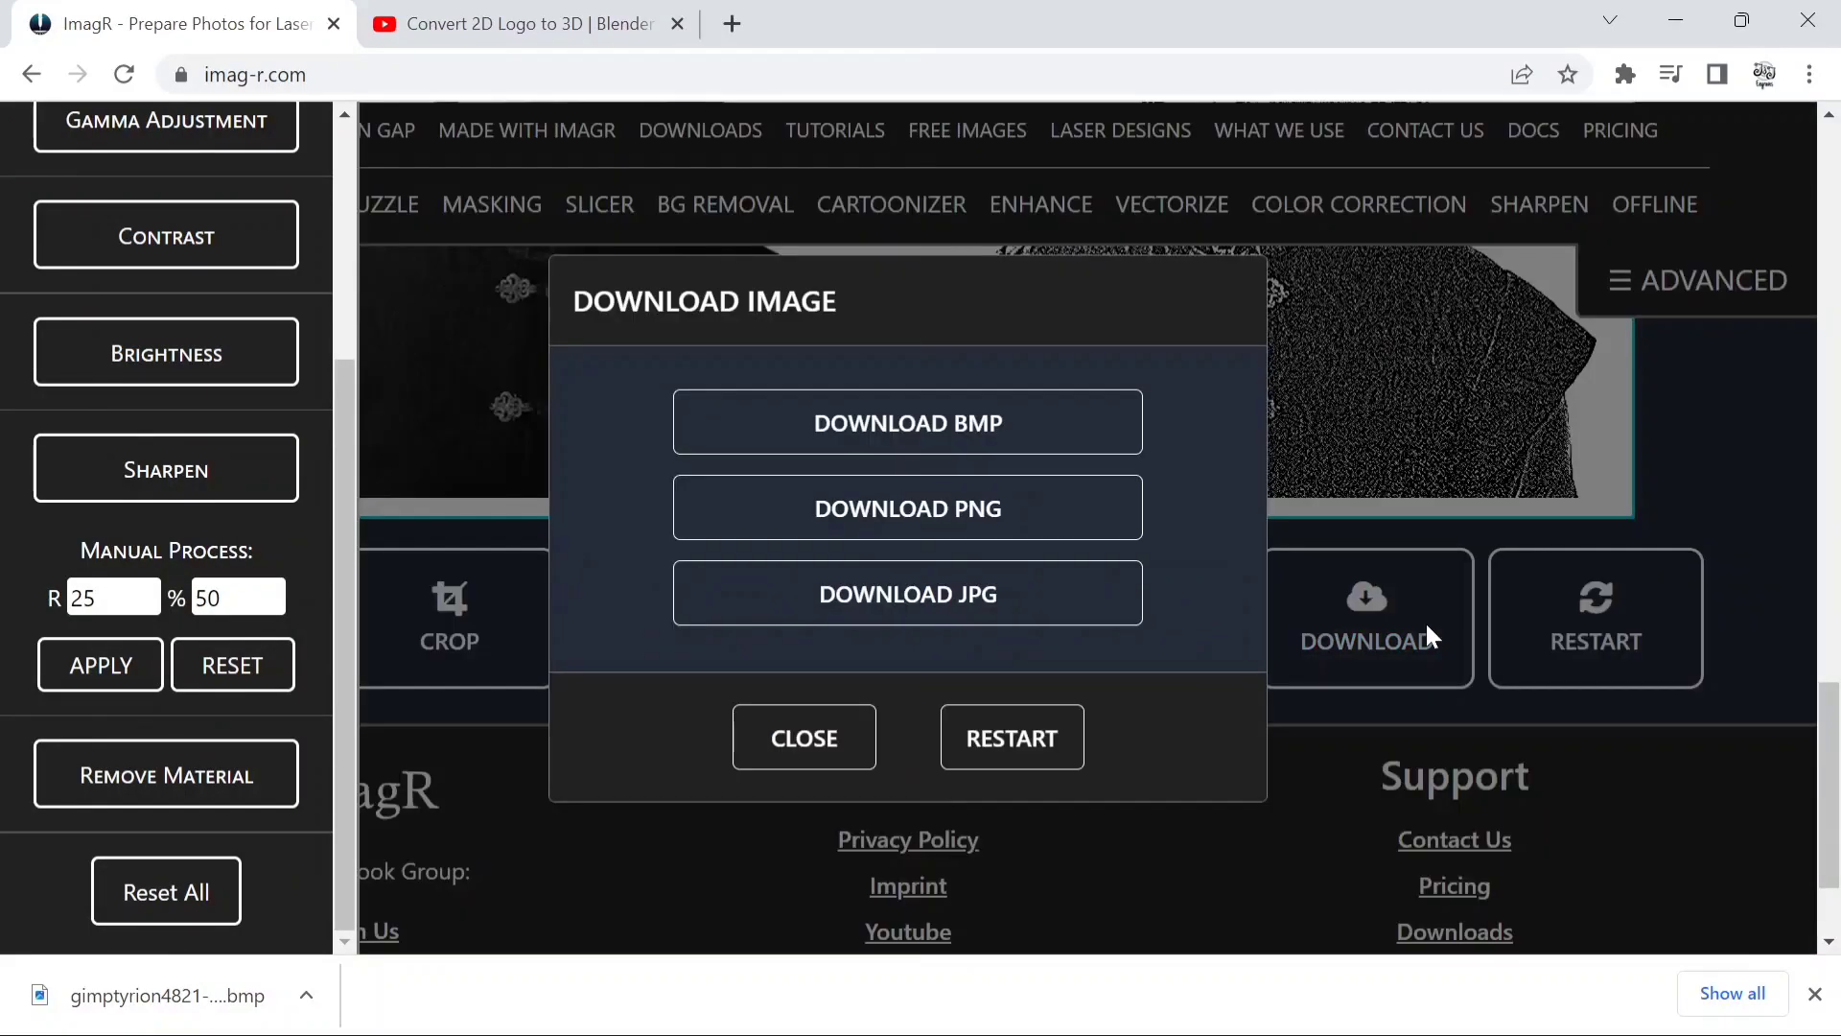
click(848, 436)
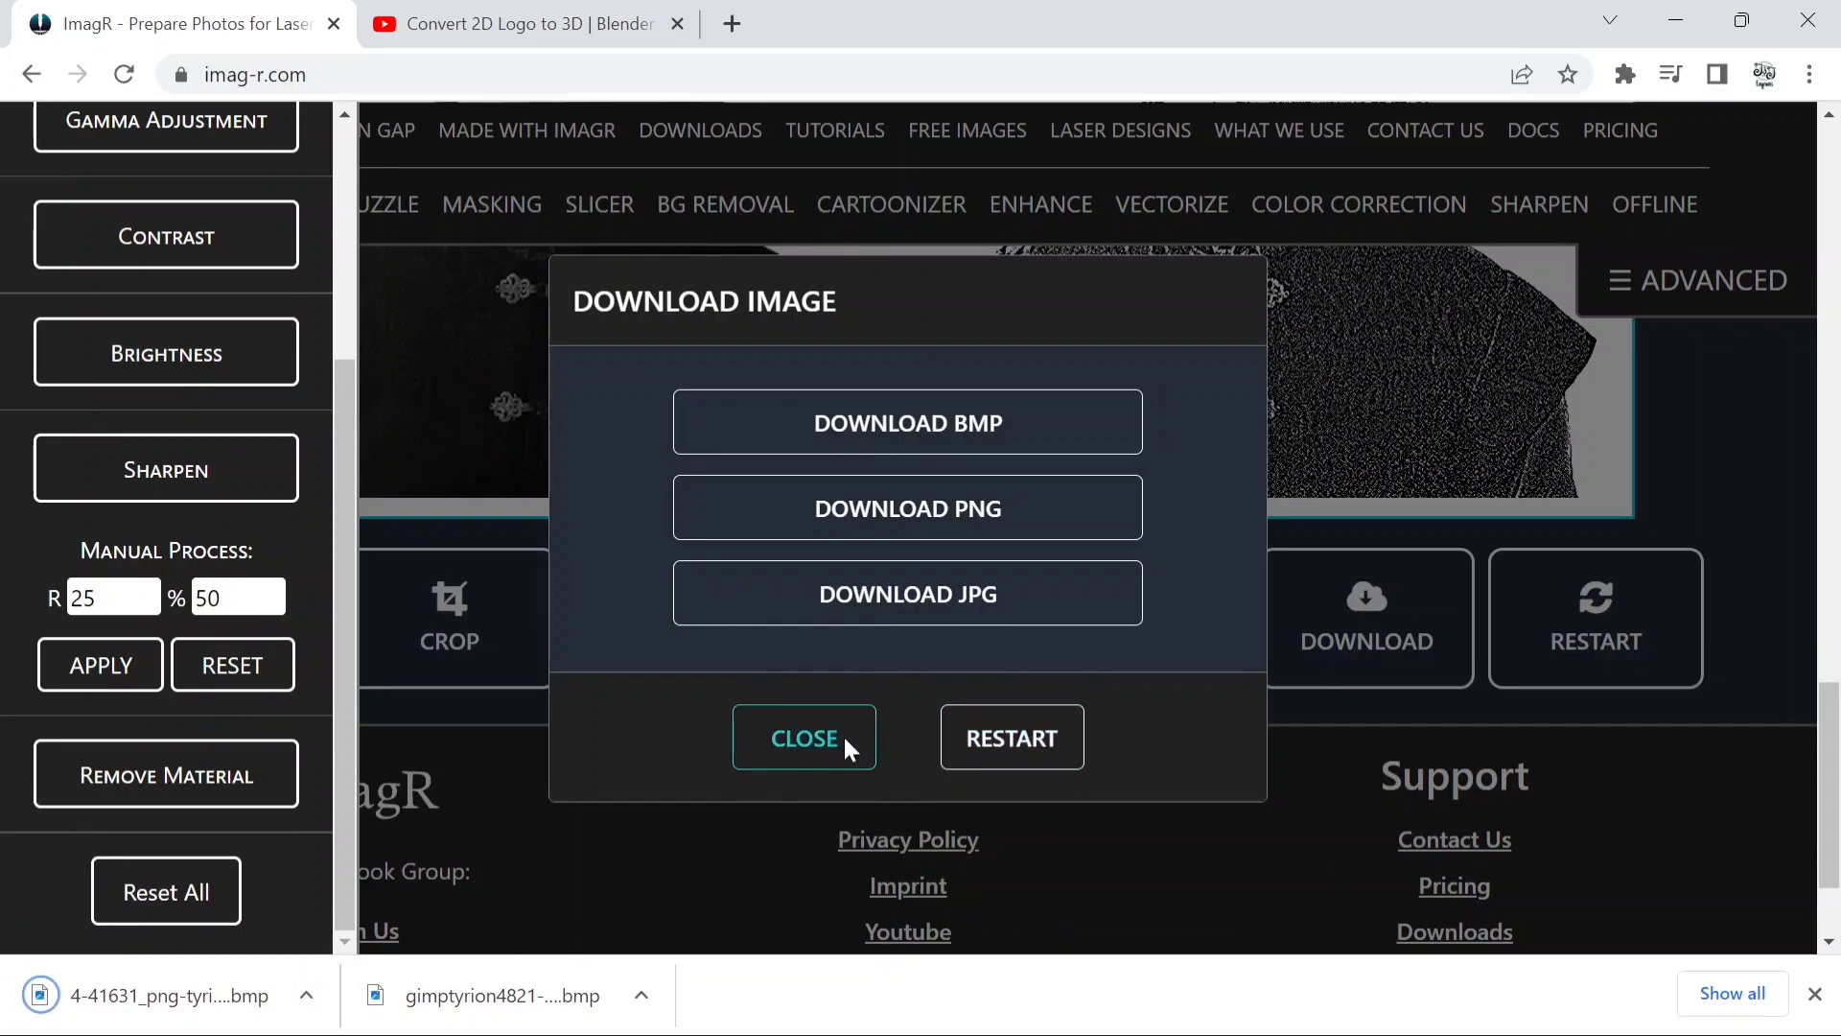
click(804, 738)
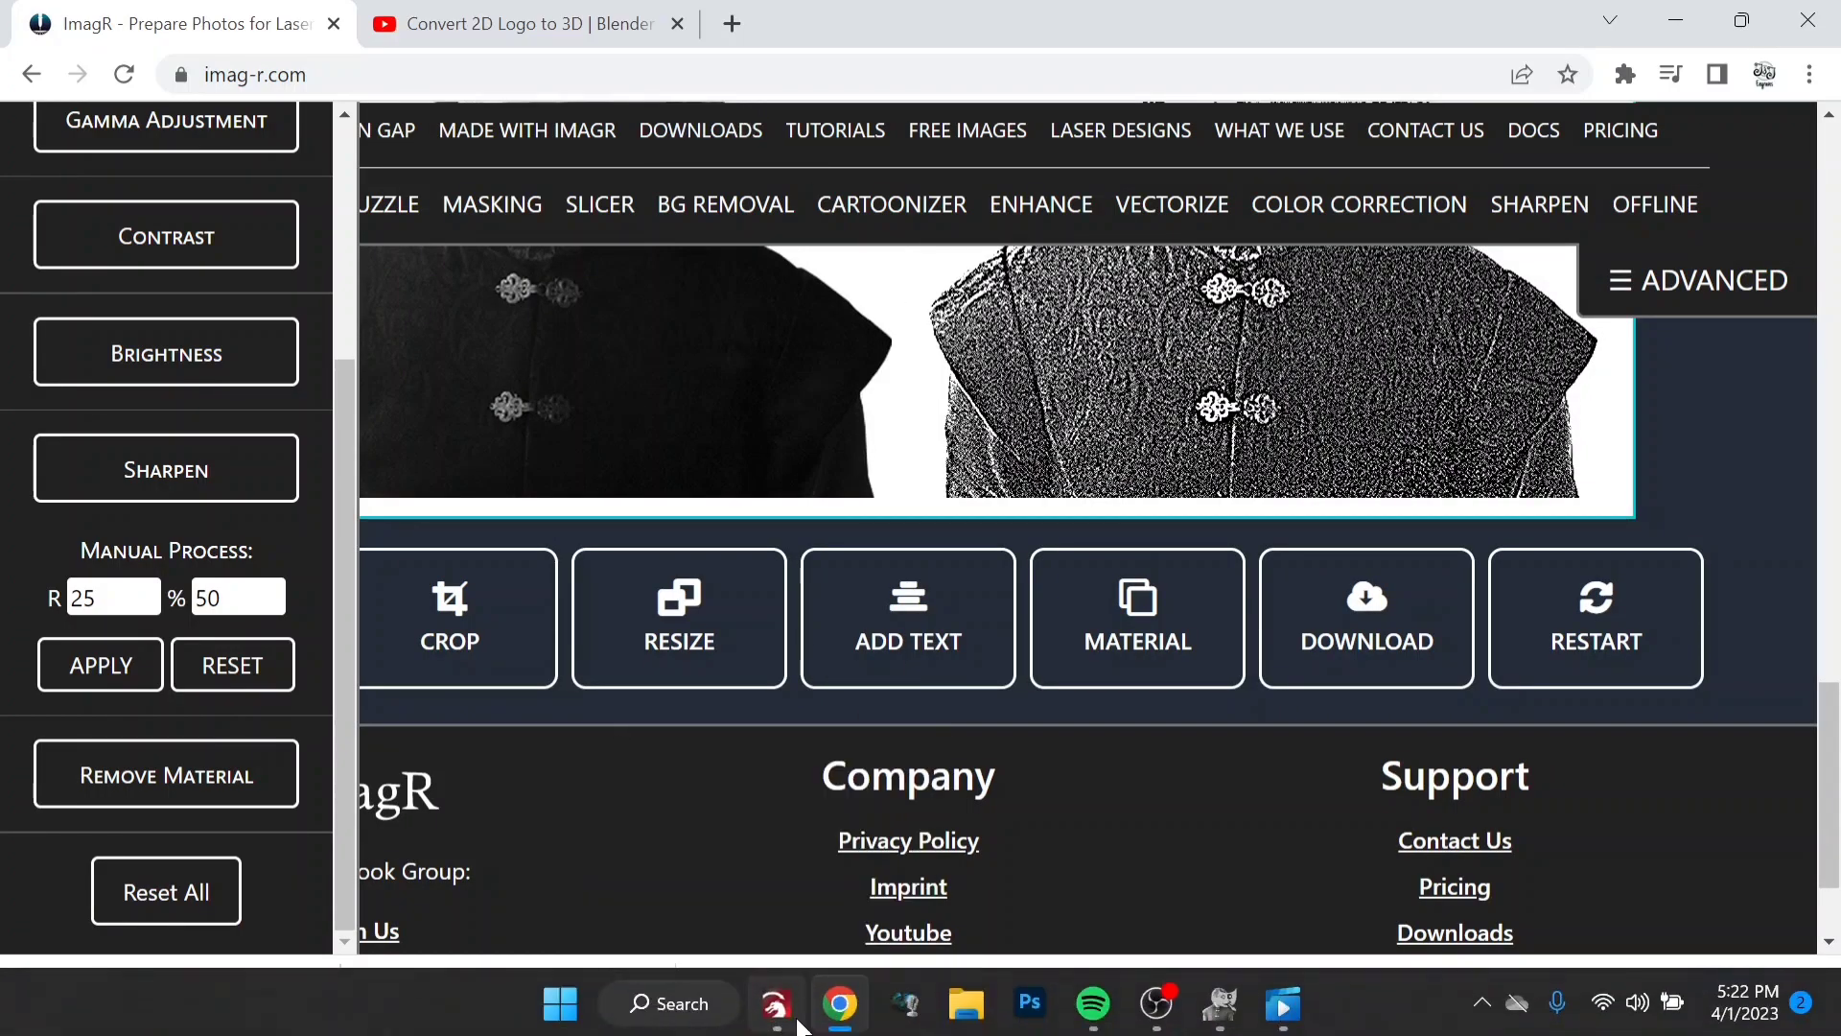
Step: Switch to LightBurn and hide the camera overlay, returning to the laser controls
click(775, 1024)
scroll(625, 423, down, 3)
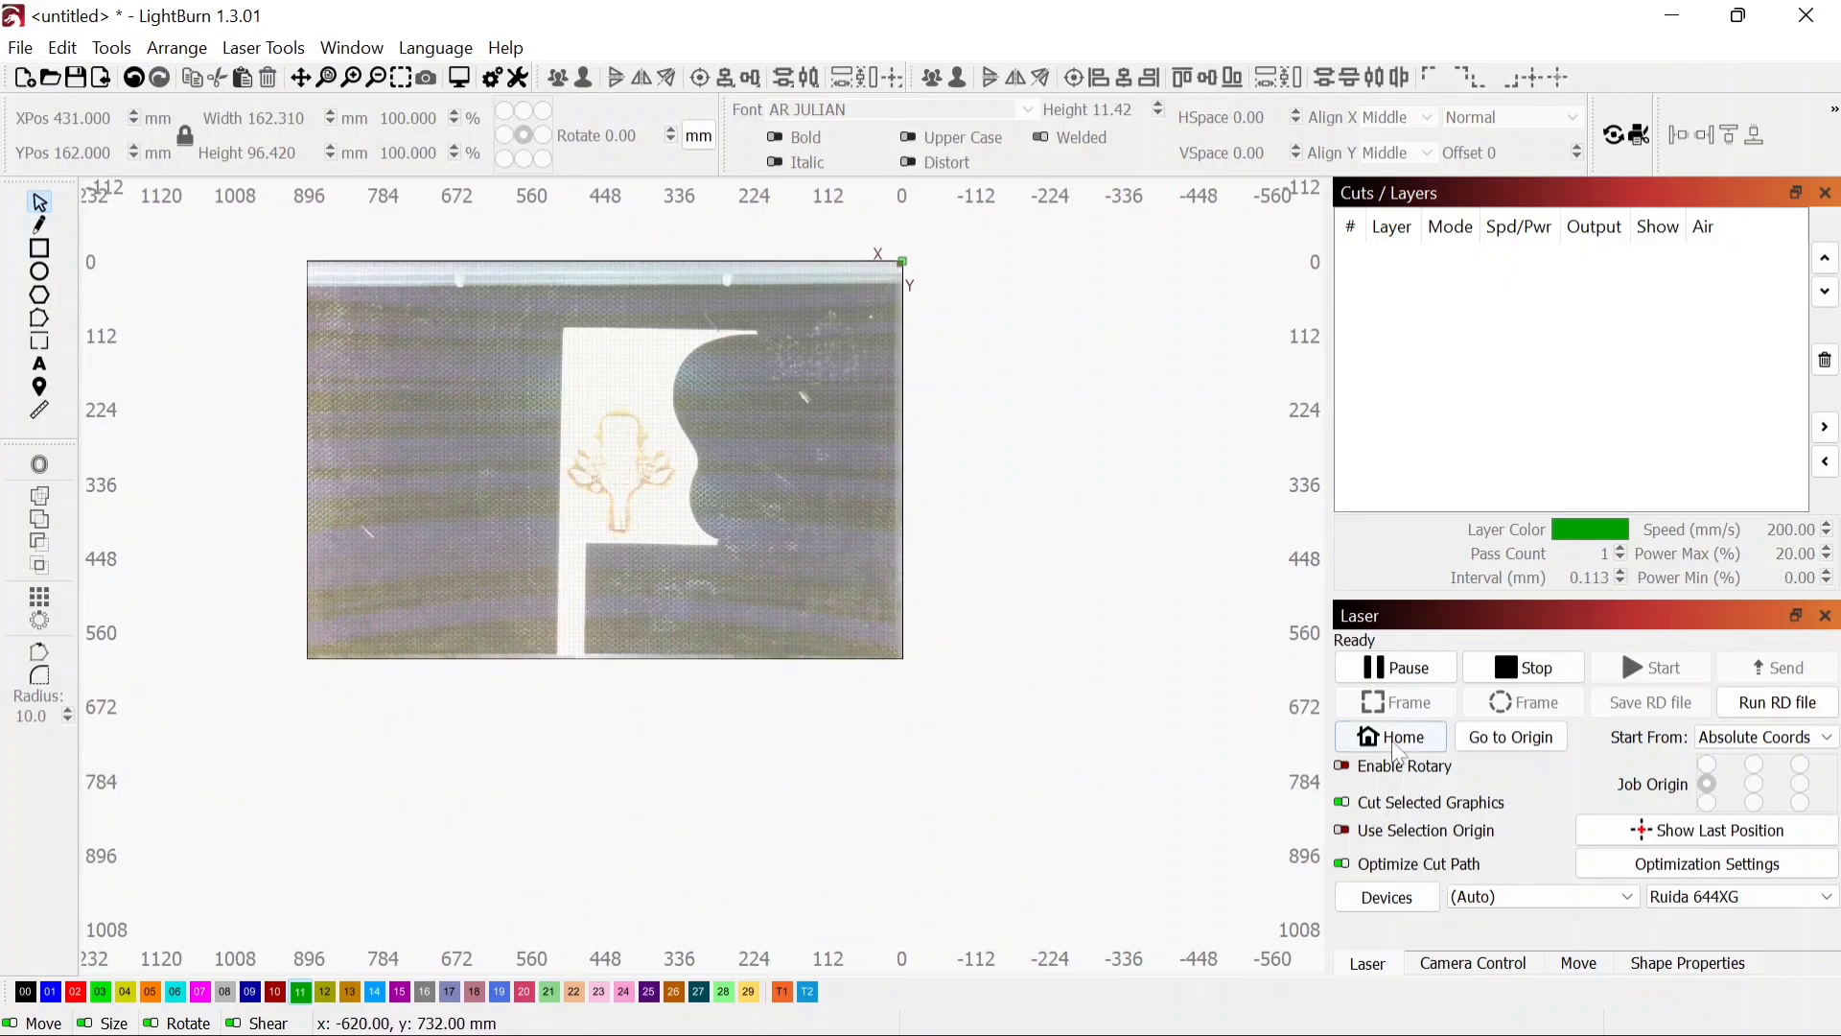
click(1441, 967)
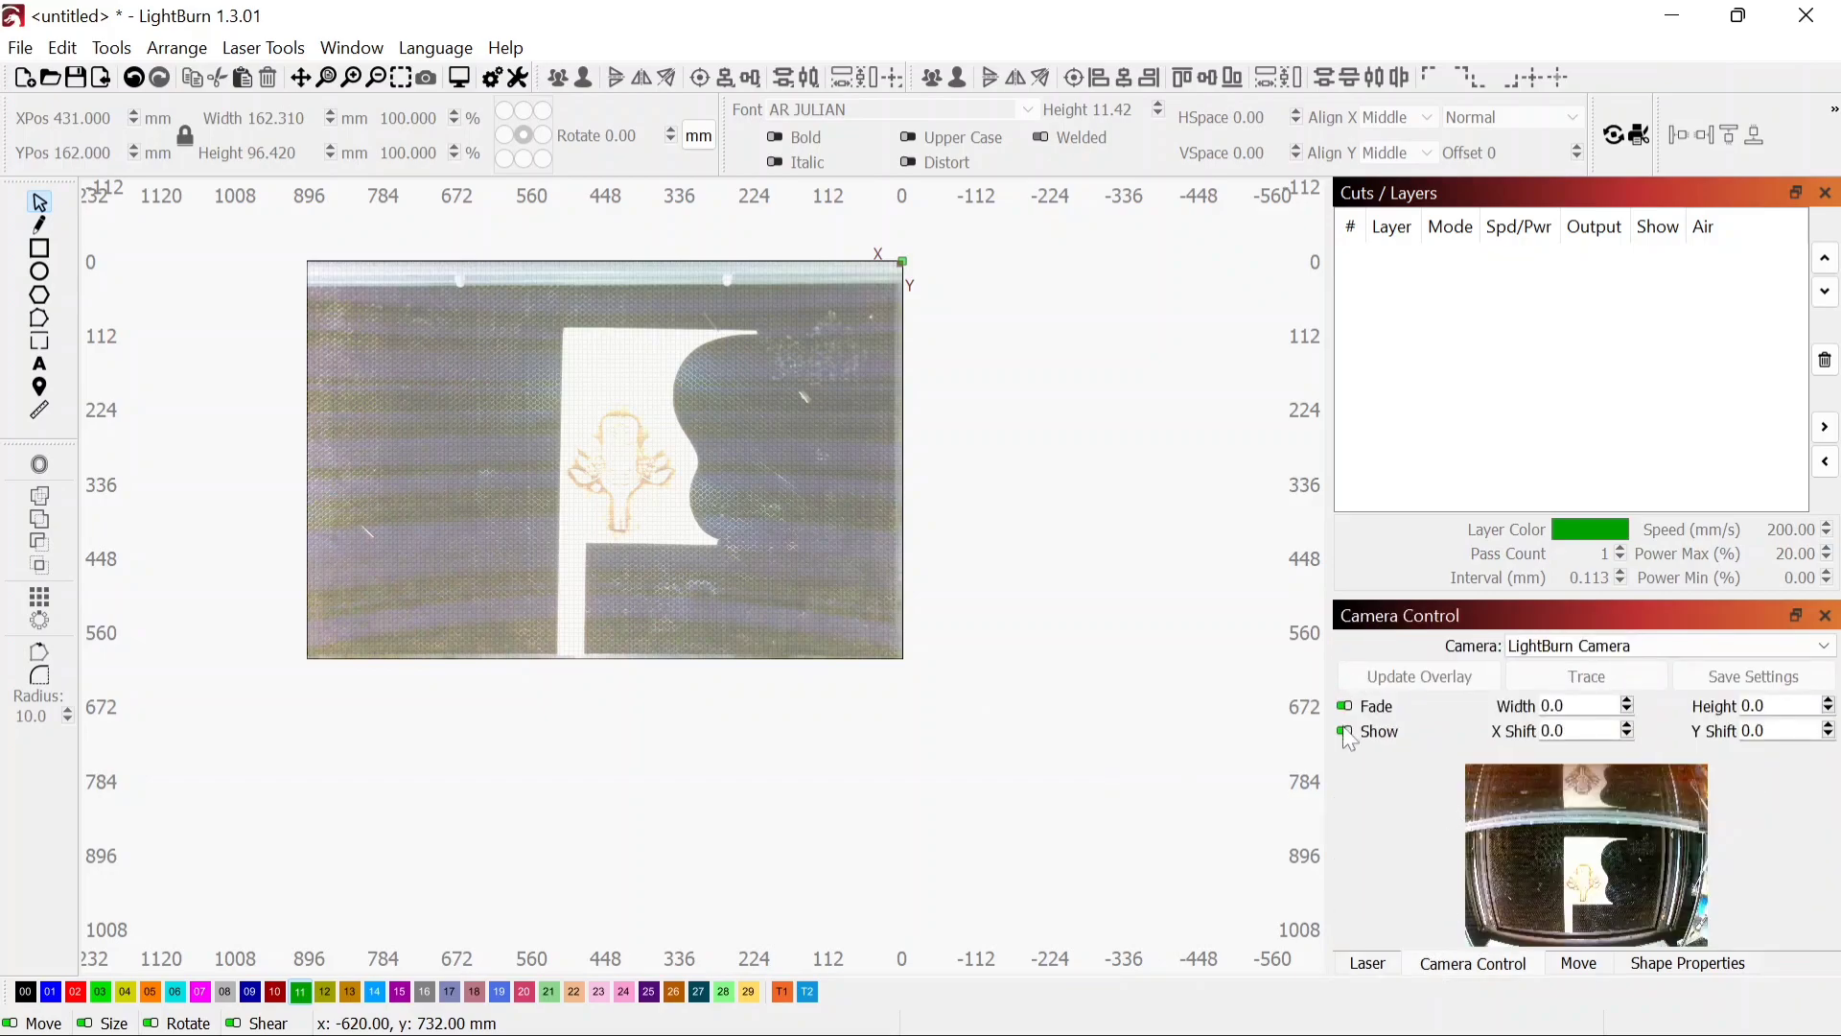
click(1369, 964)
scroll(517, 345, up, 5)
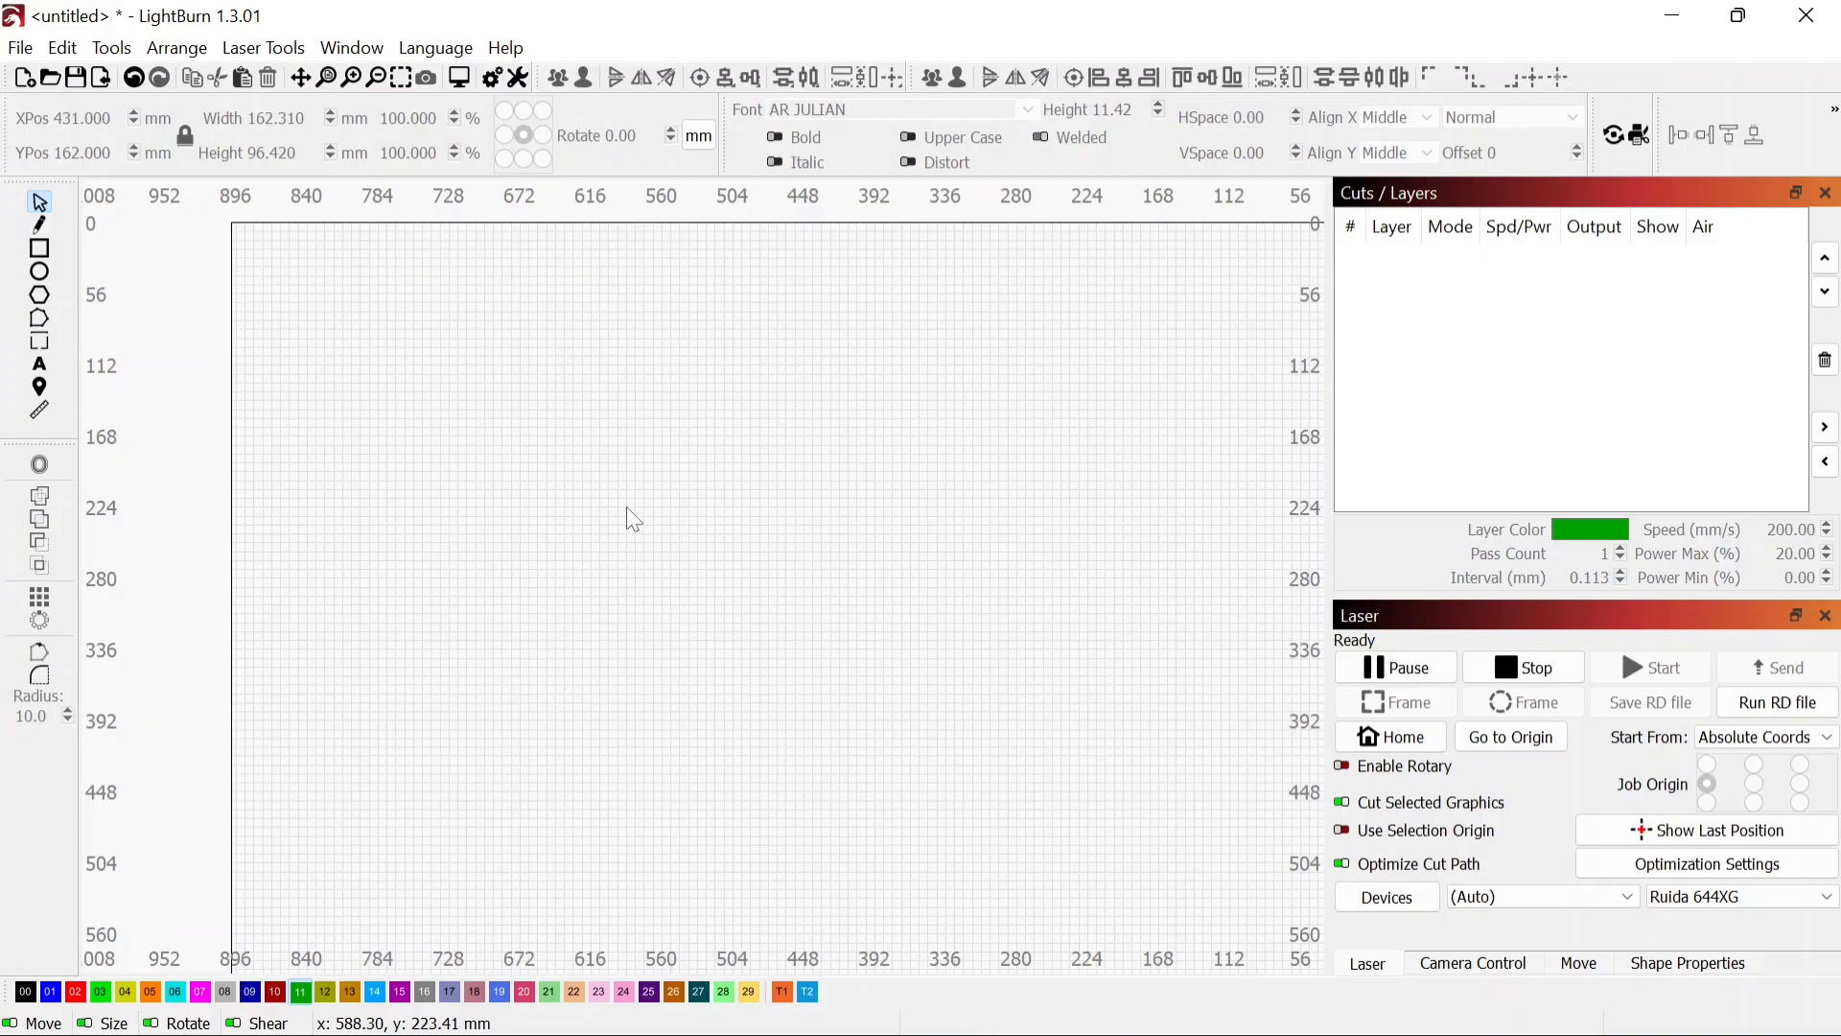
Step: Import the 4-41631_png-tyrion-lannister-imp-game-of-thrones-scar2002-255-co2-wood BMP from the Downloads folder
key(ctrl+i)
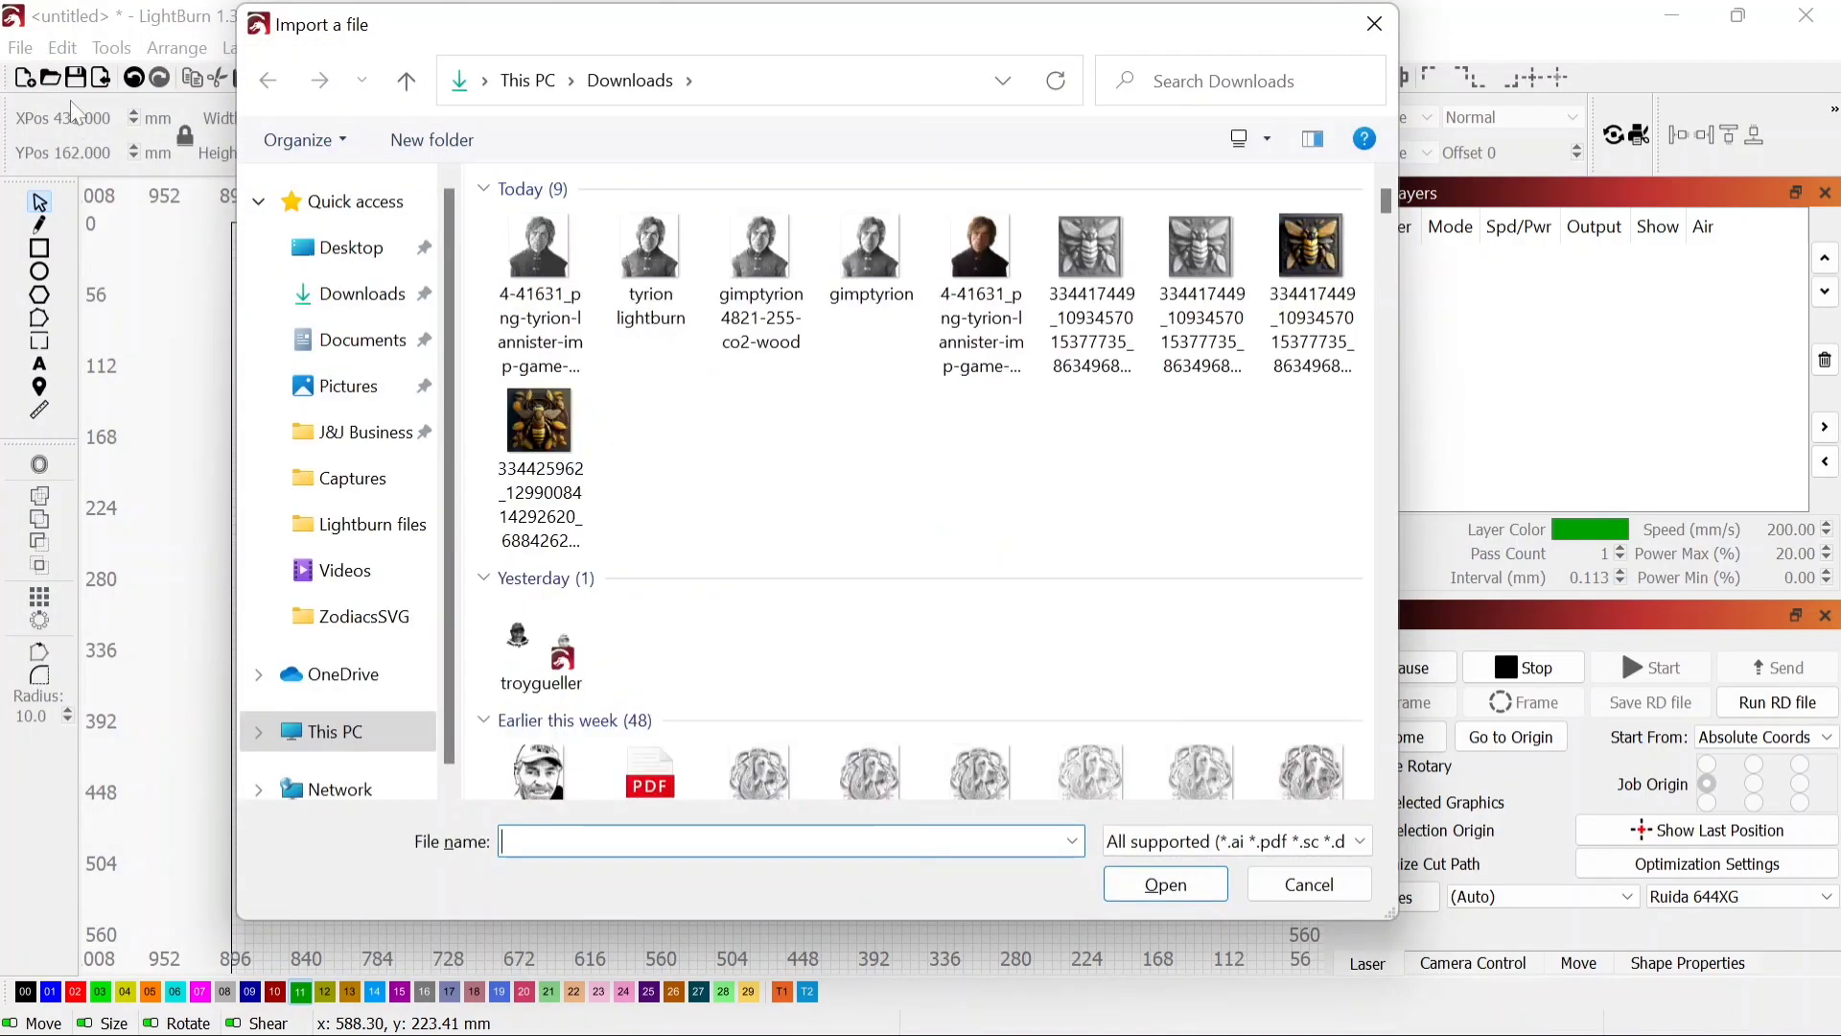
click(579, 261)
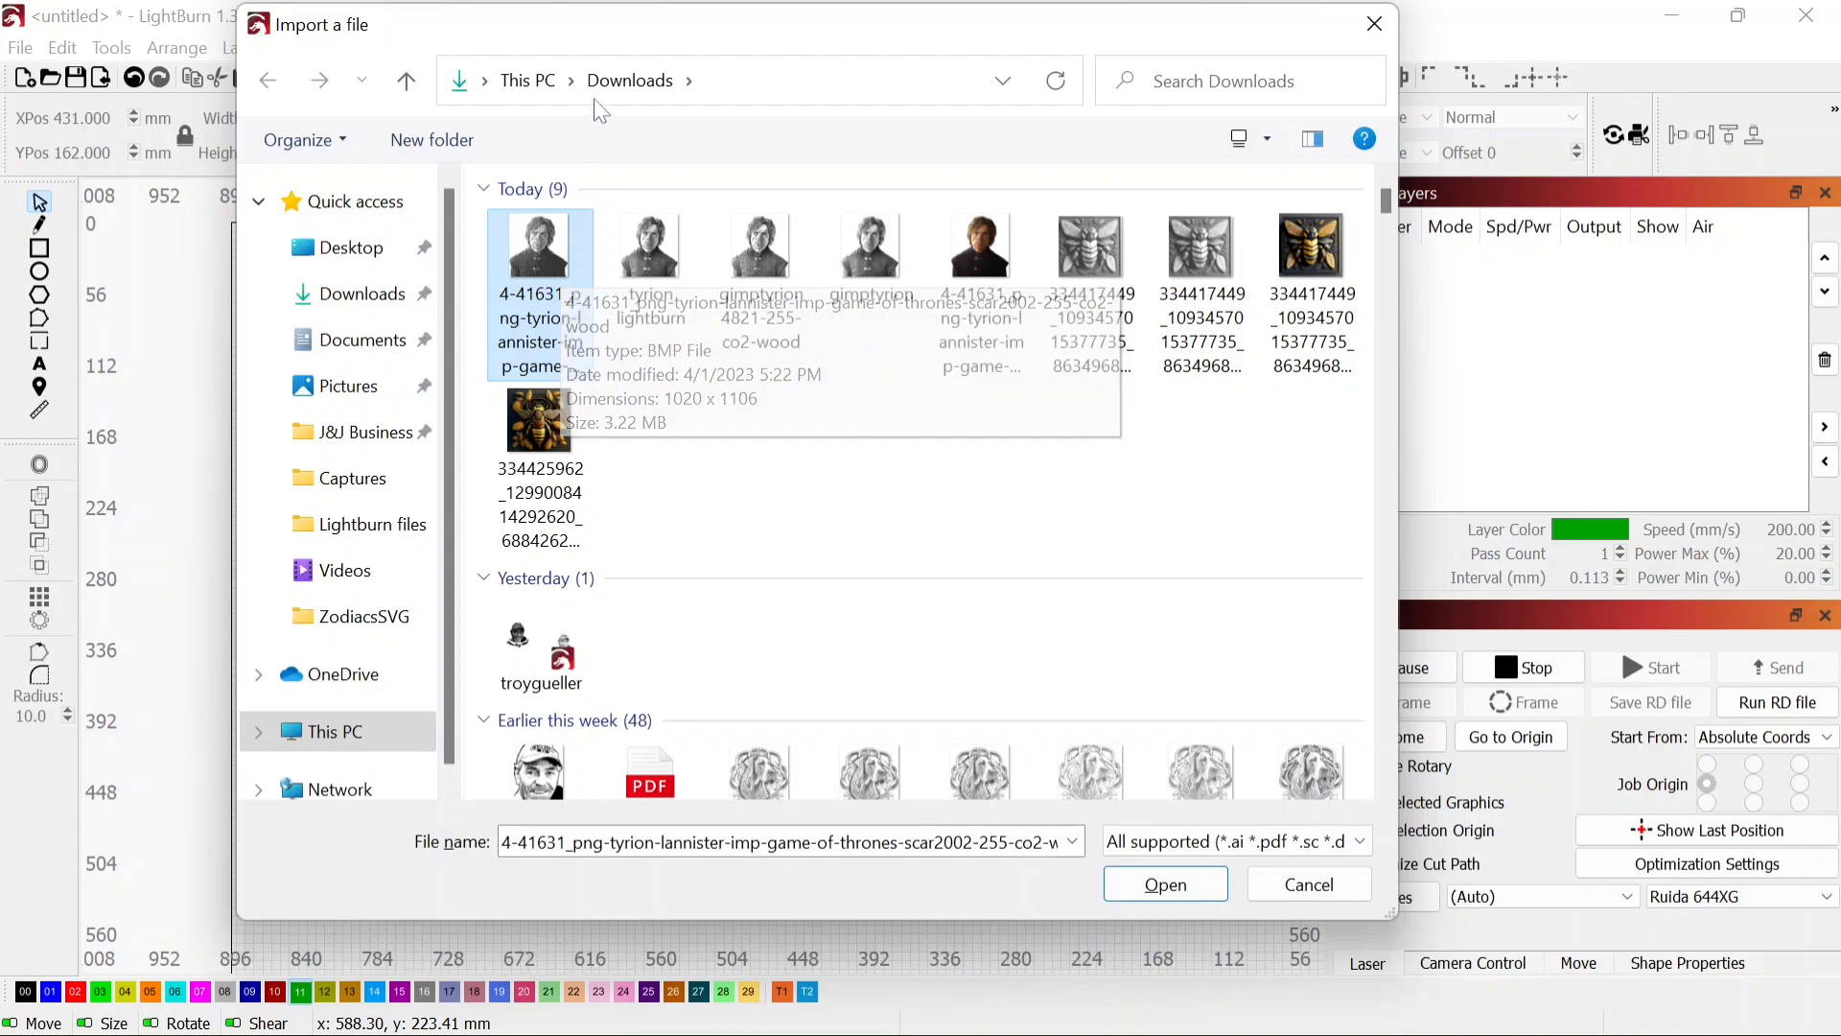
double_click(561, 314)
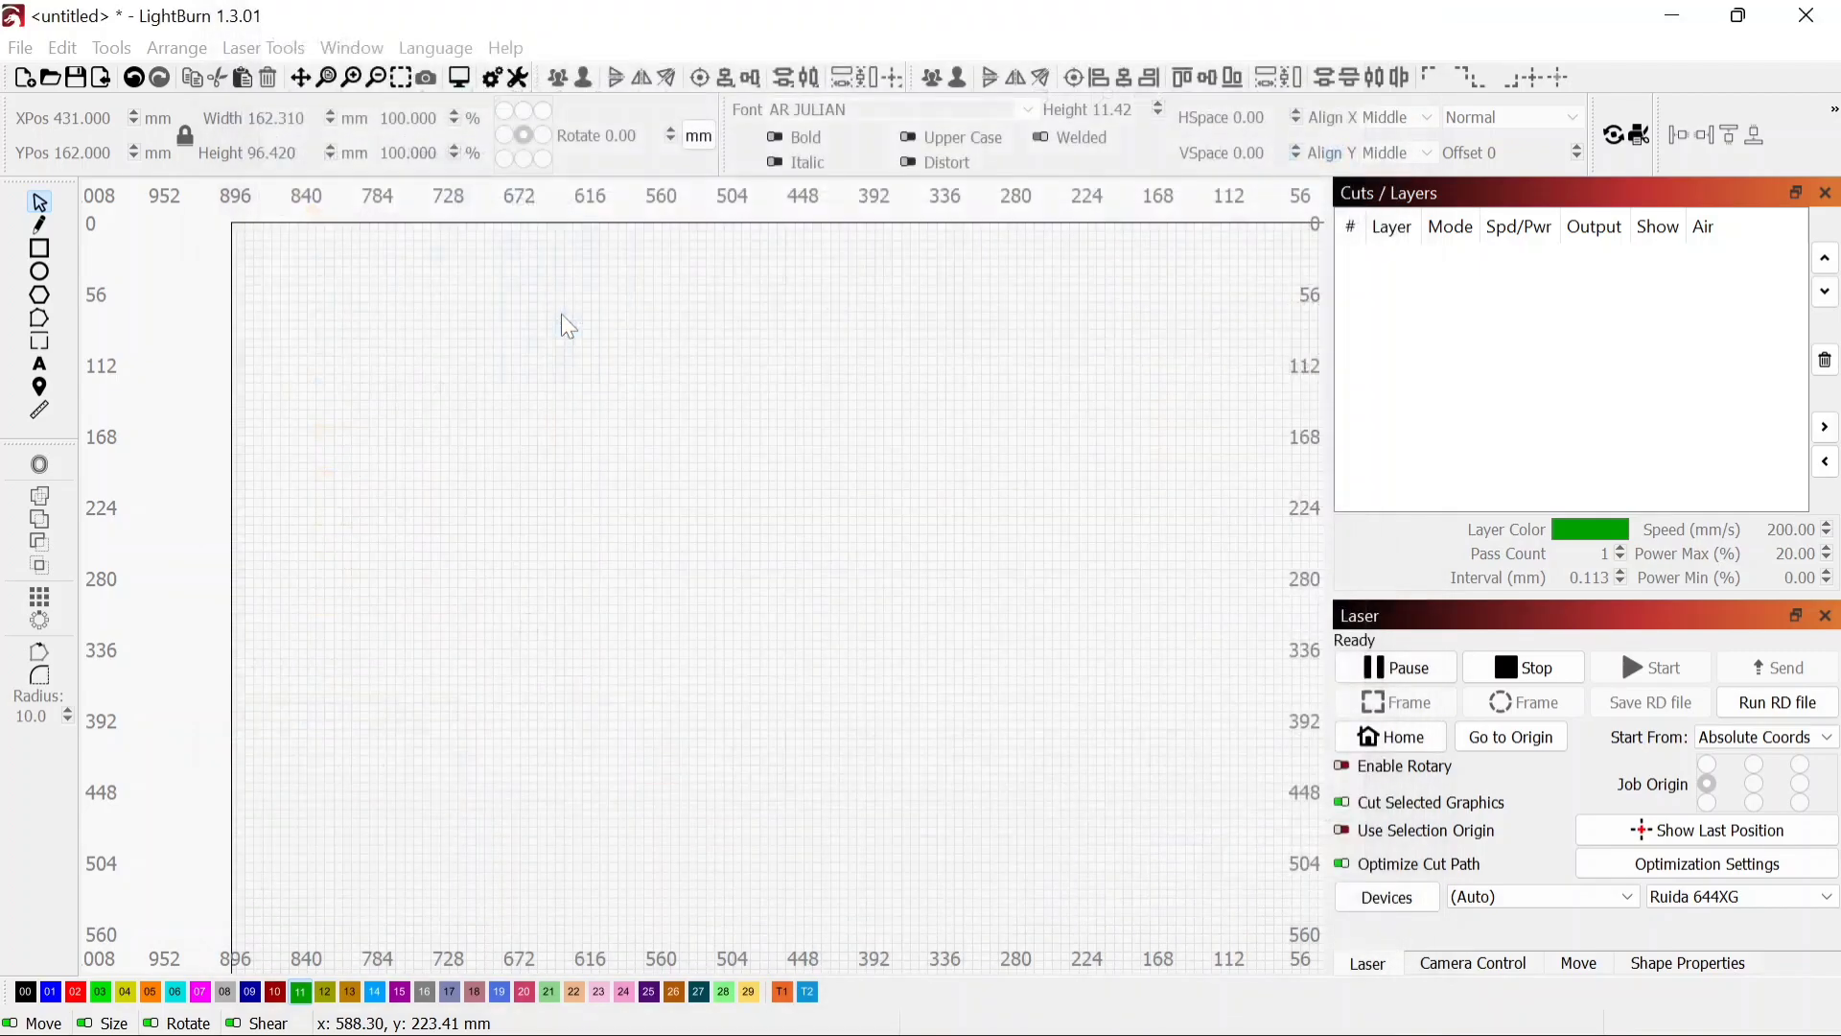
scroll(809, 610, up, 10)
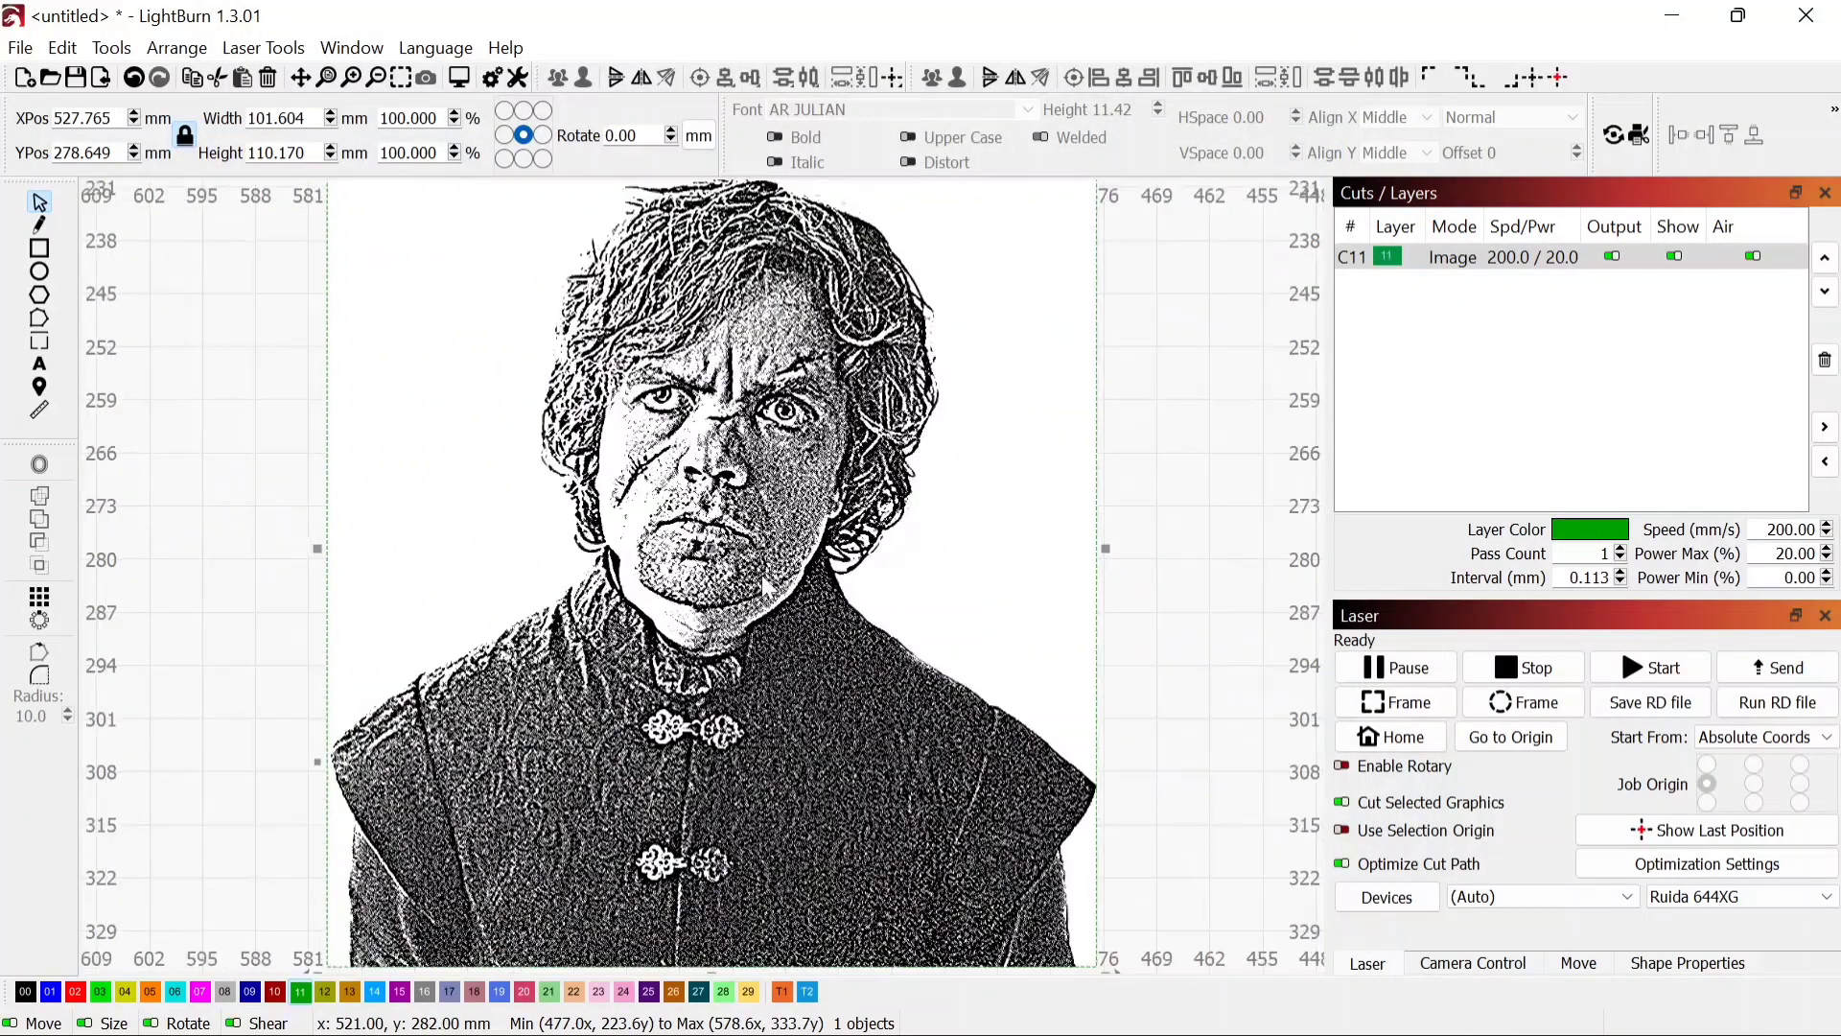
scroll(762, 573, down, 5)
scroll(761, 574, up, 2)
scroll(762, 594, up, 2)
scroll(764, 624, down, 2)
scroll(763, 624, up, 2)
scroll(767, 622, down, 2)
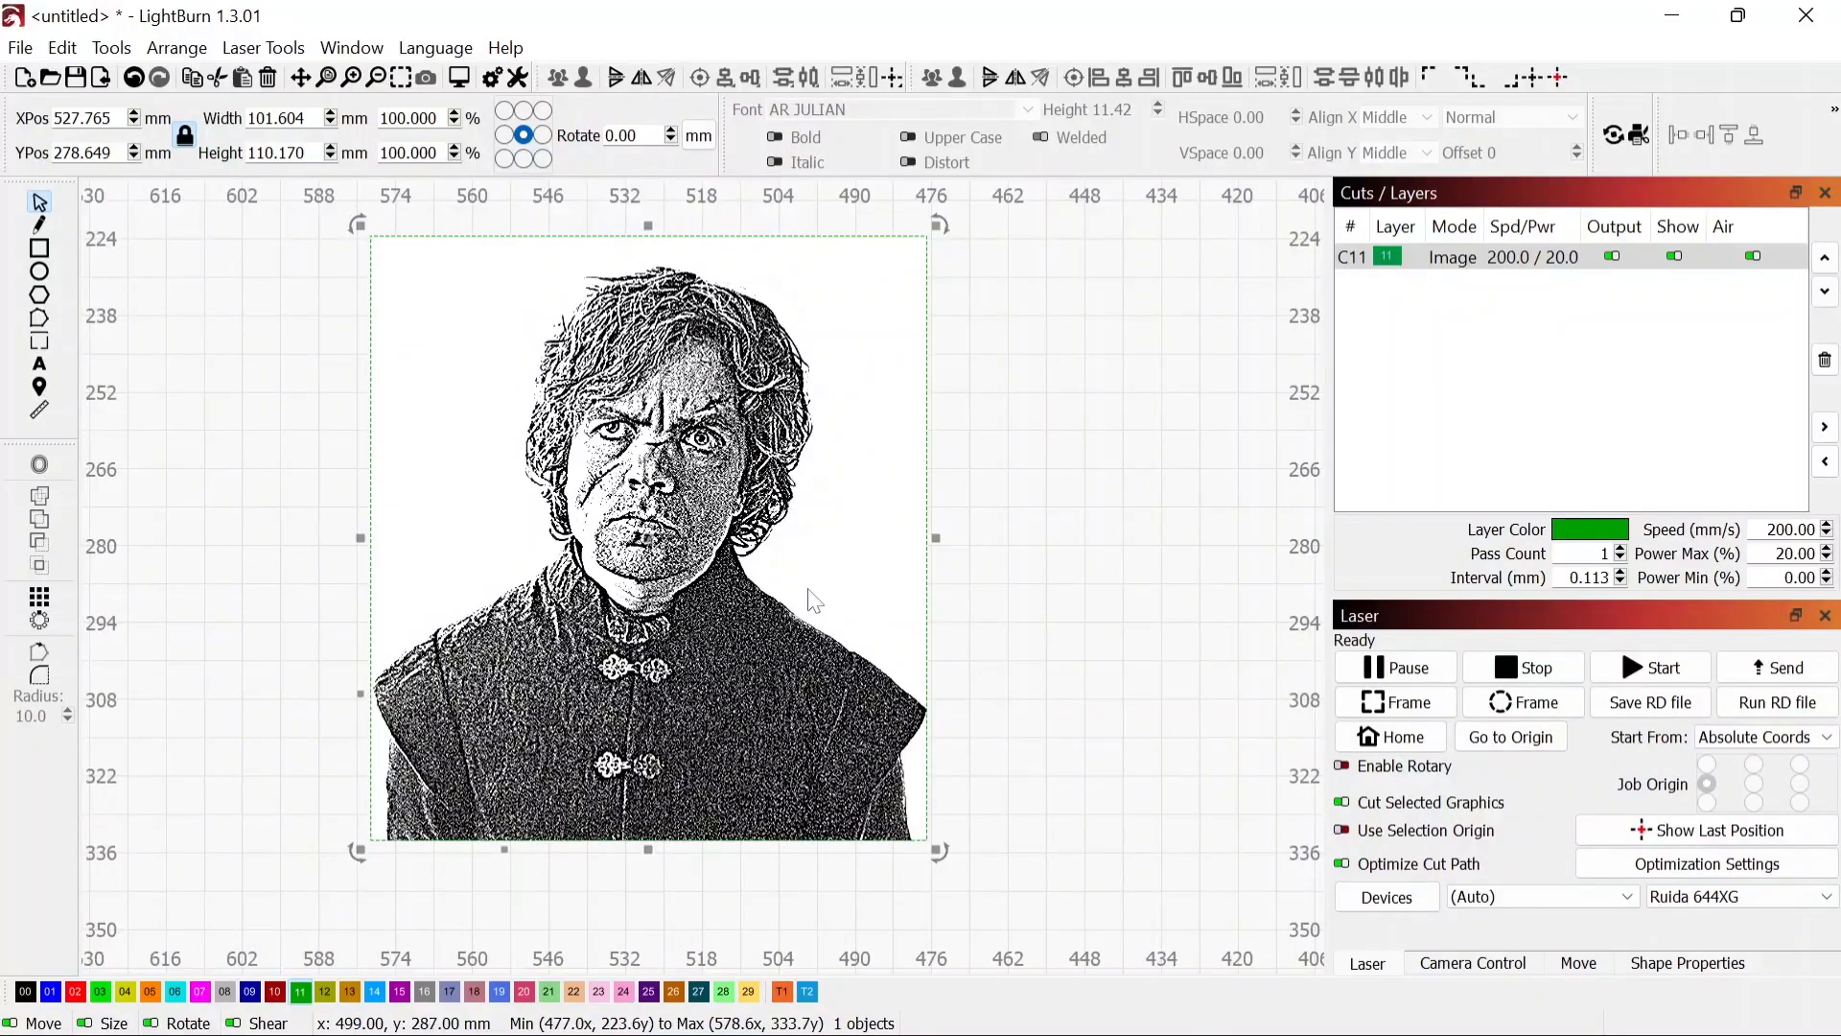
Step: Switch Pass-Through off and back on in the C11 image layer's cut settings and accept them
click(1517, 261)
double_click(1519, 261)
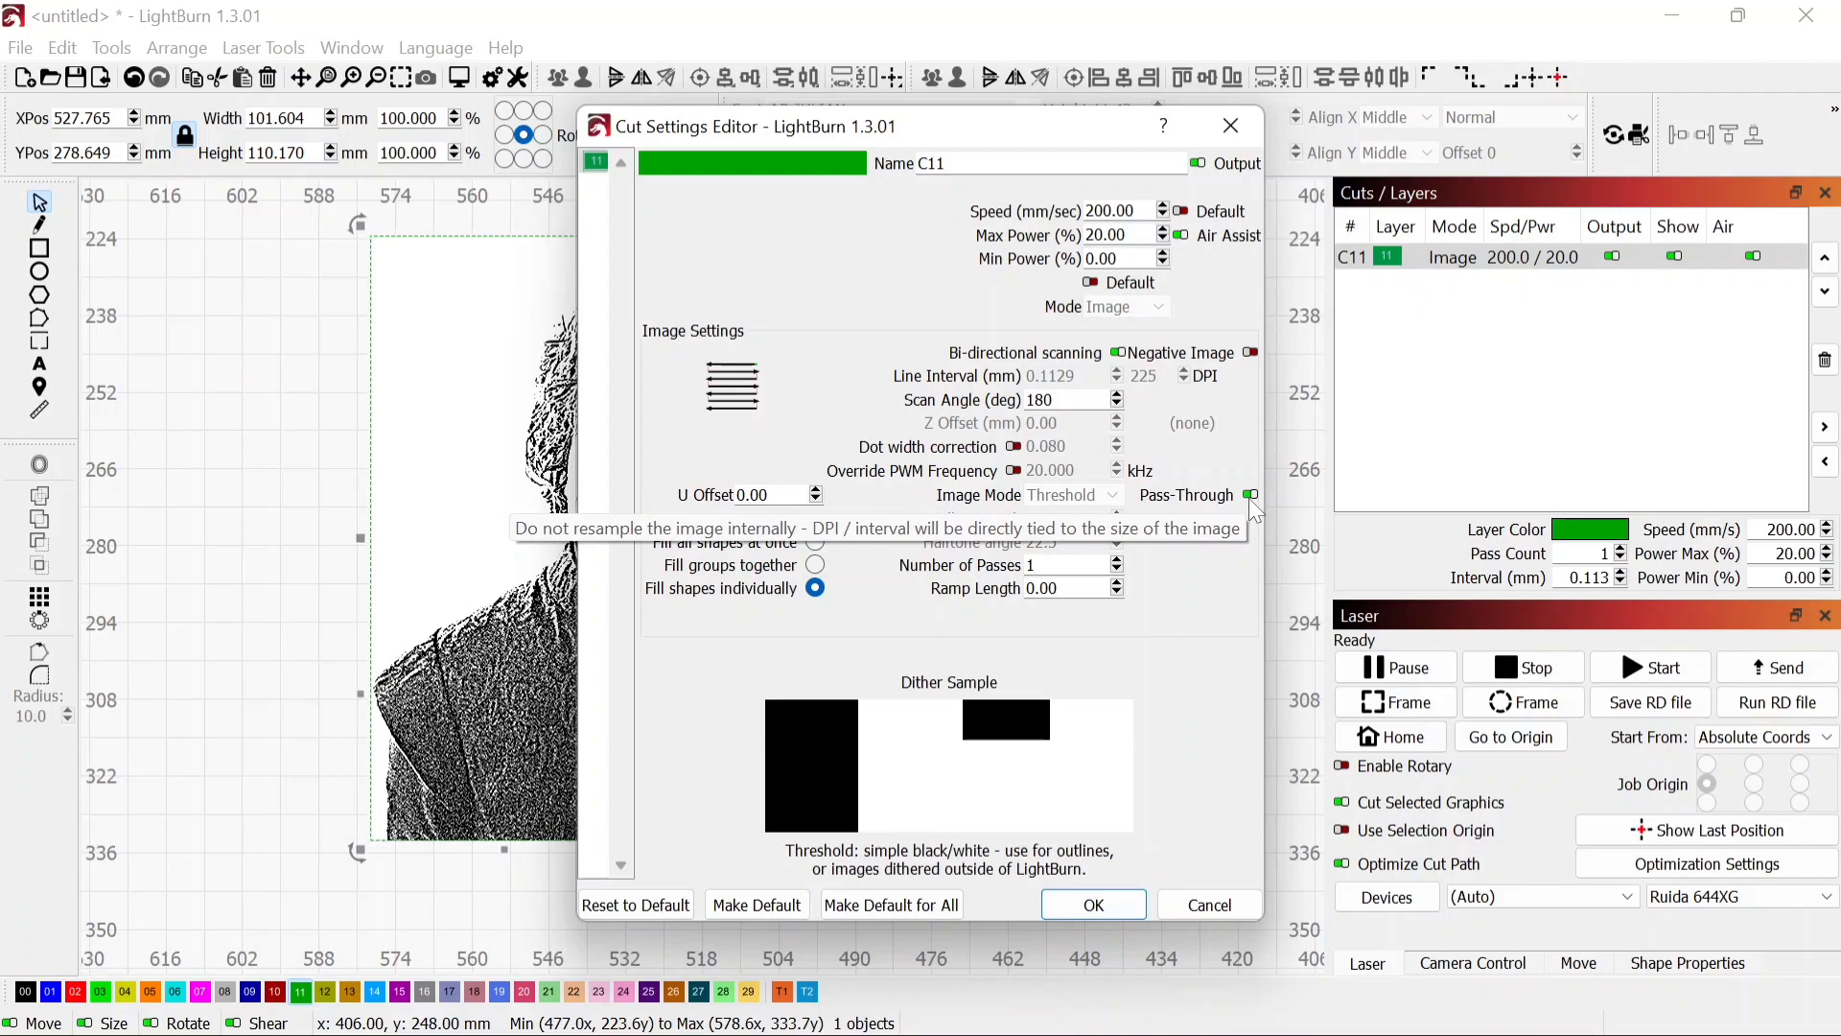
click(1253, 495)
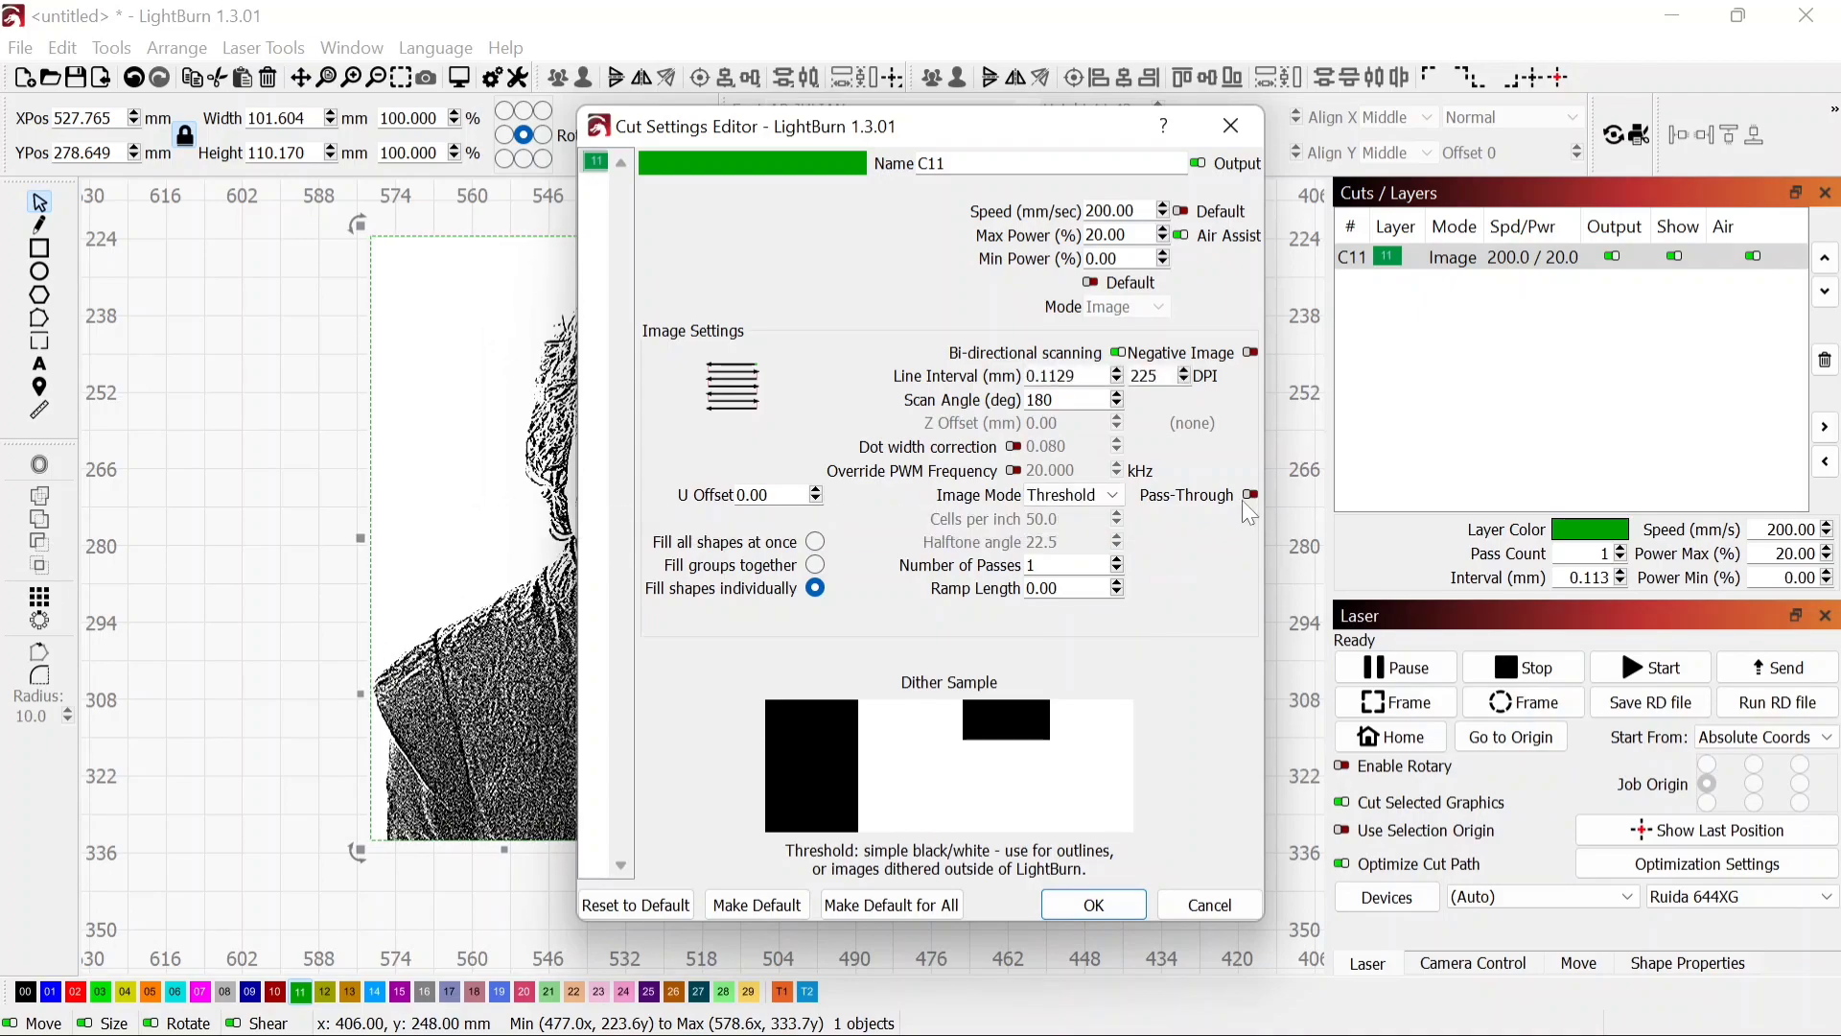
click(1249, 495)
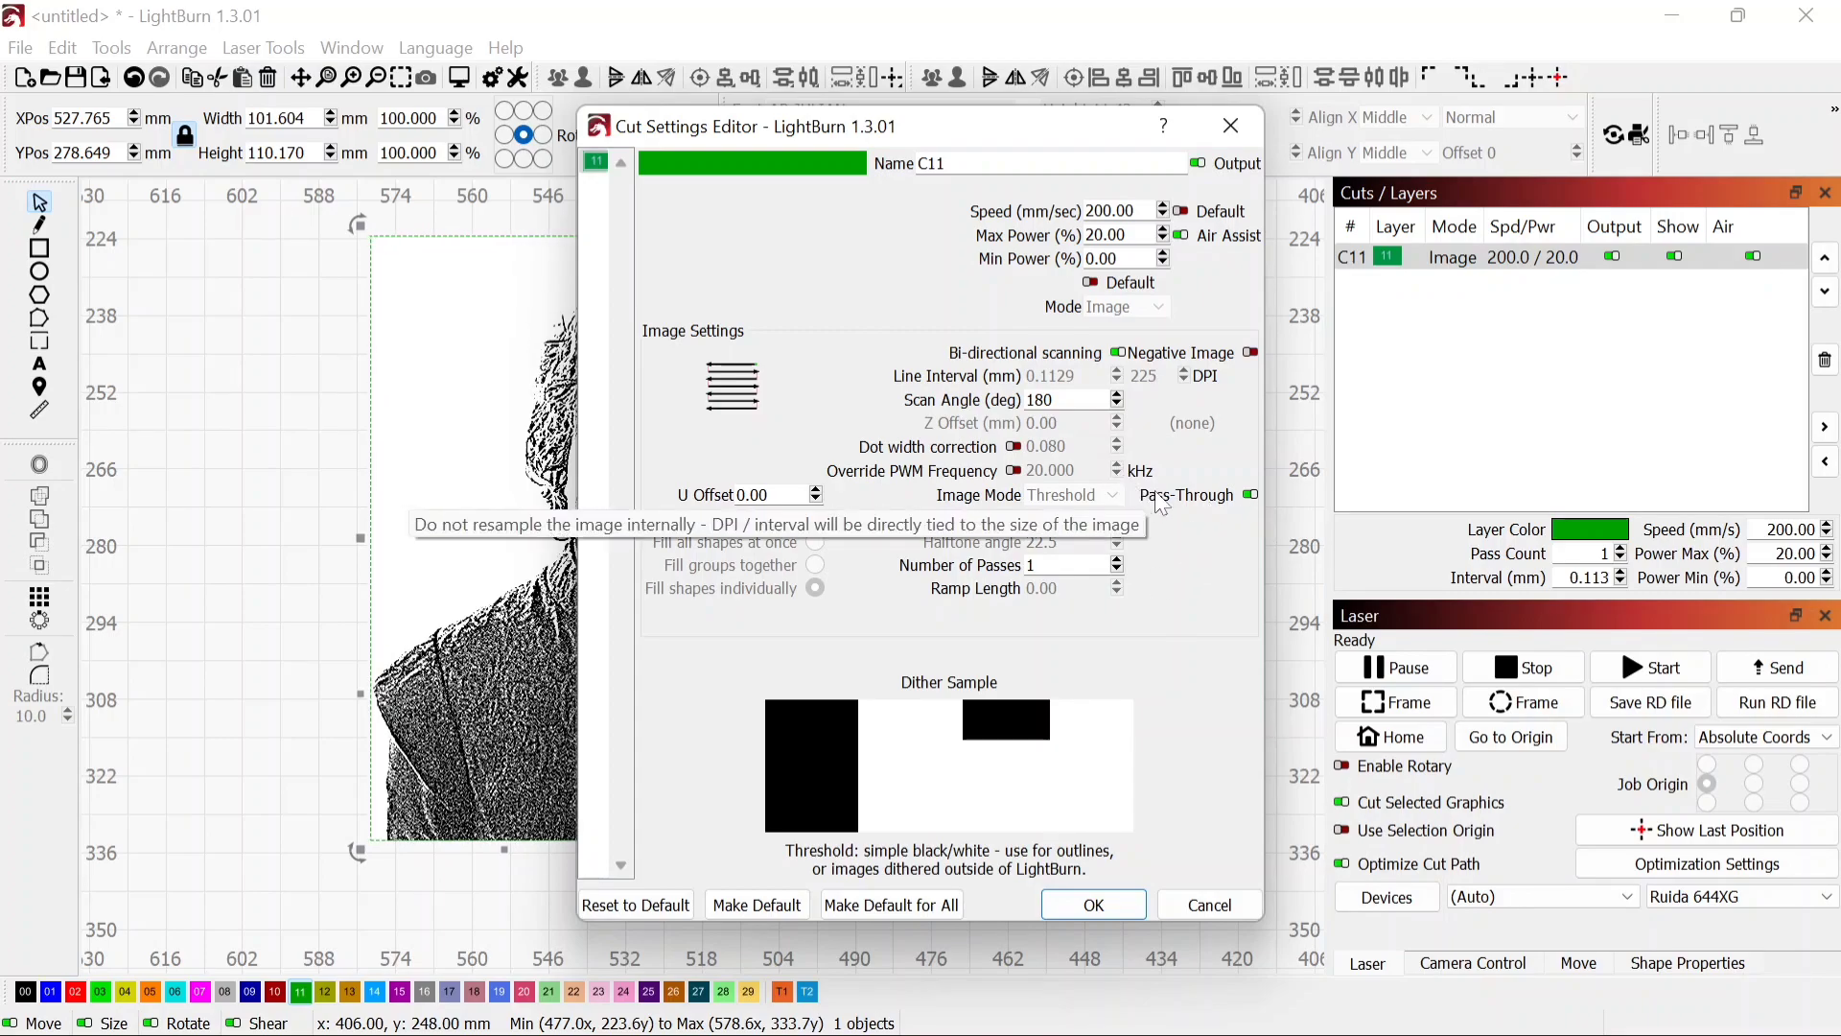
click(1124, 902)
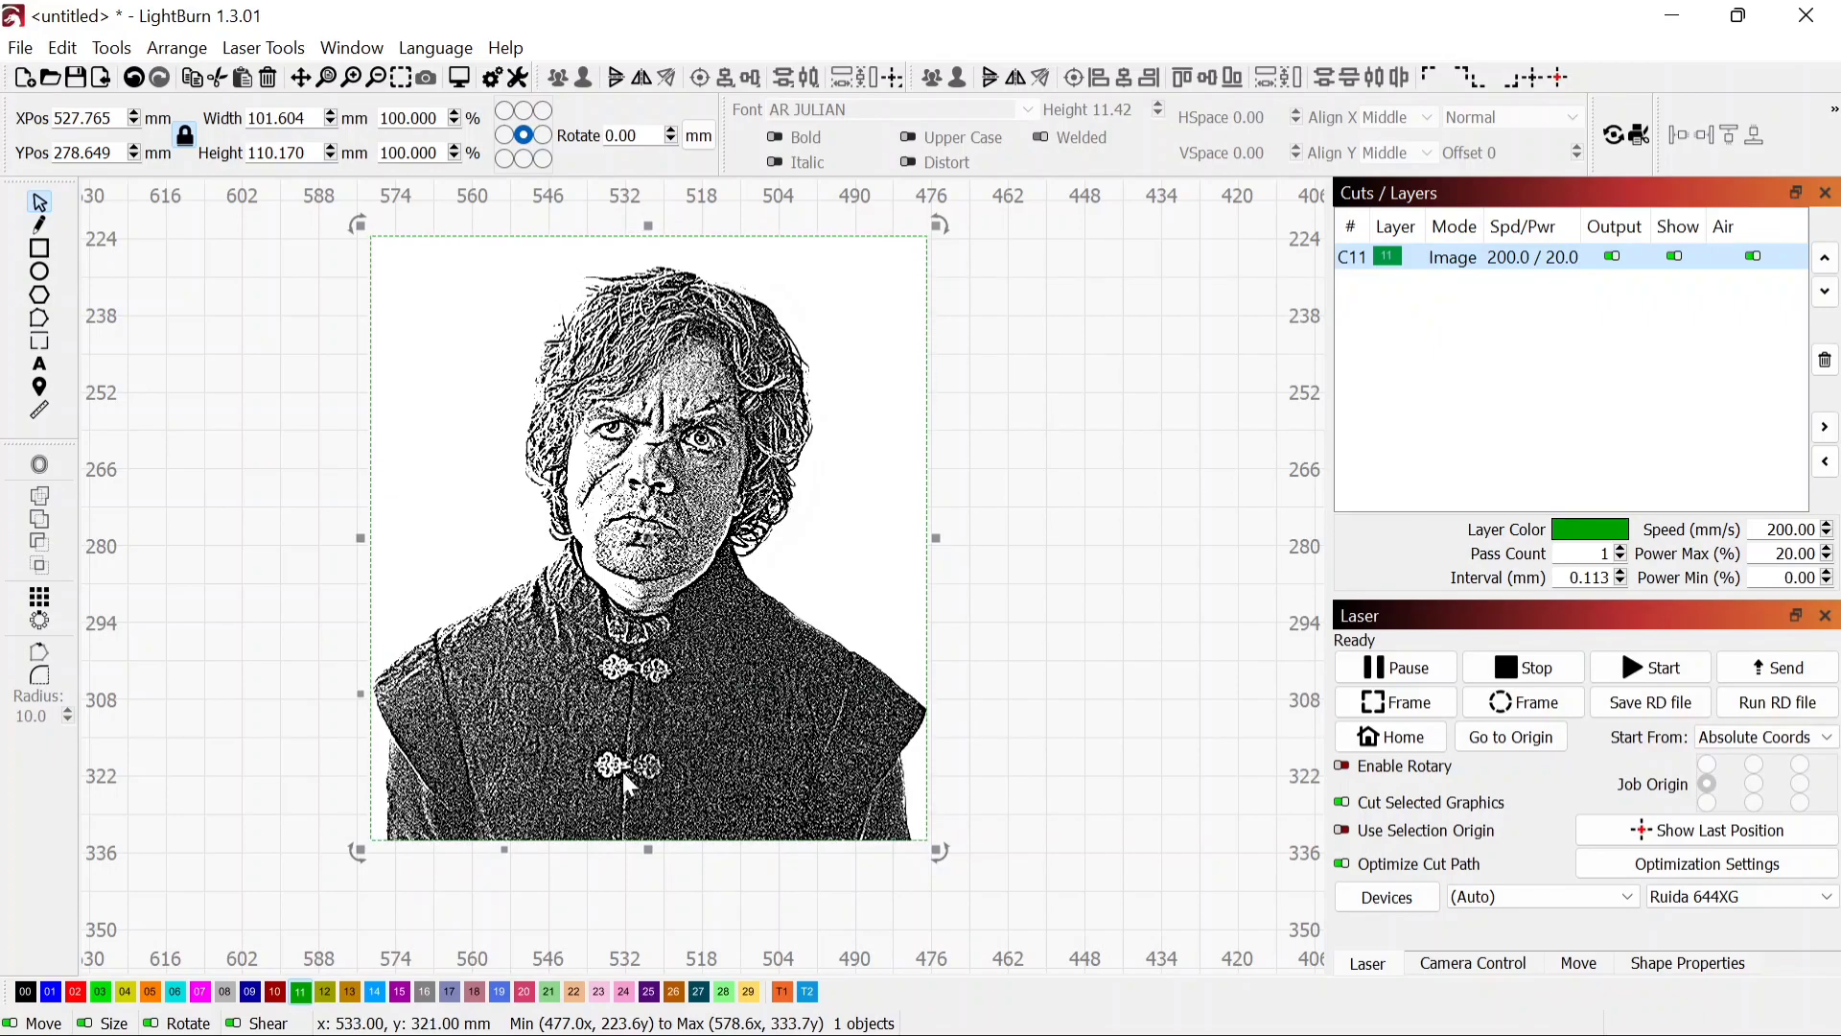
Step: Preview the engraving of the imported portrait, examine the face closely and close the preview
click(725, 631)
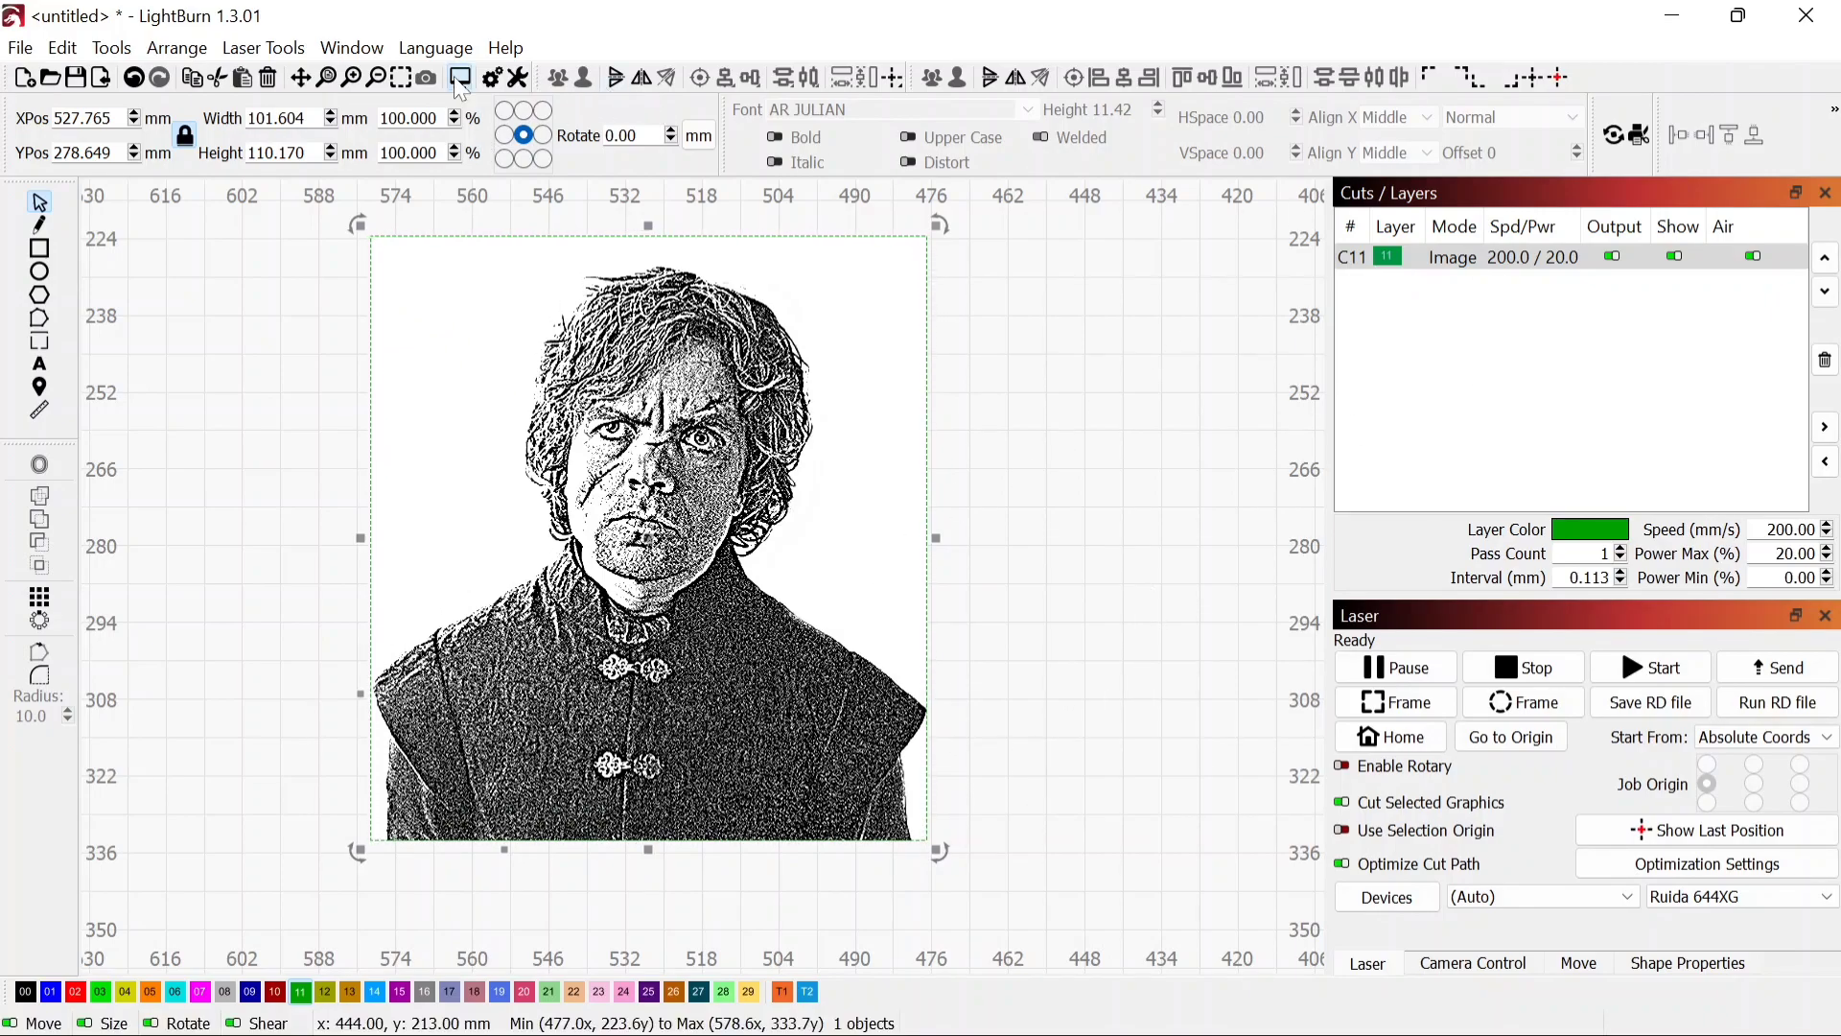
key(alt+p)
scroll(1302, 364, up, 5)
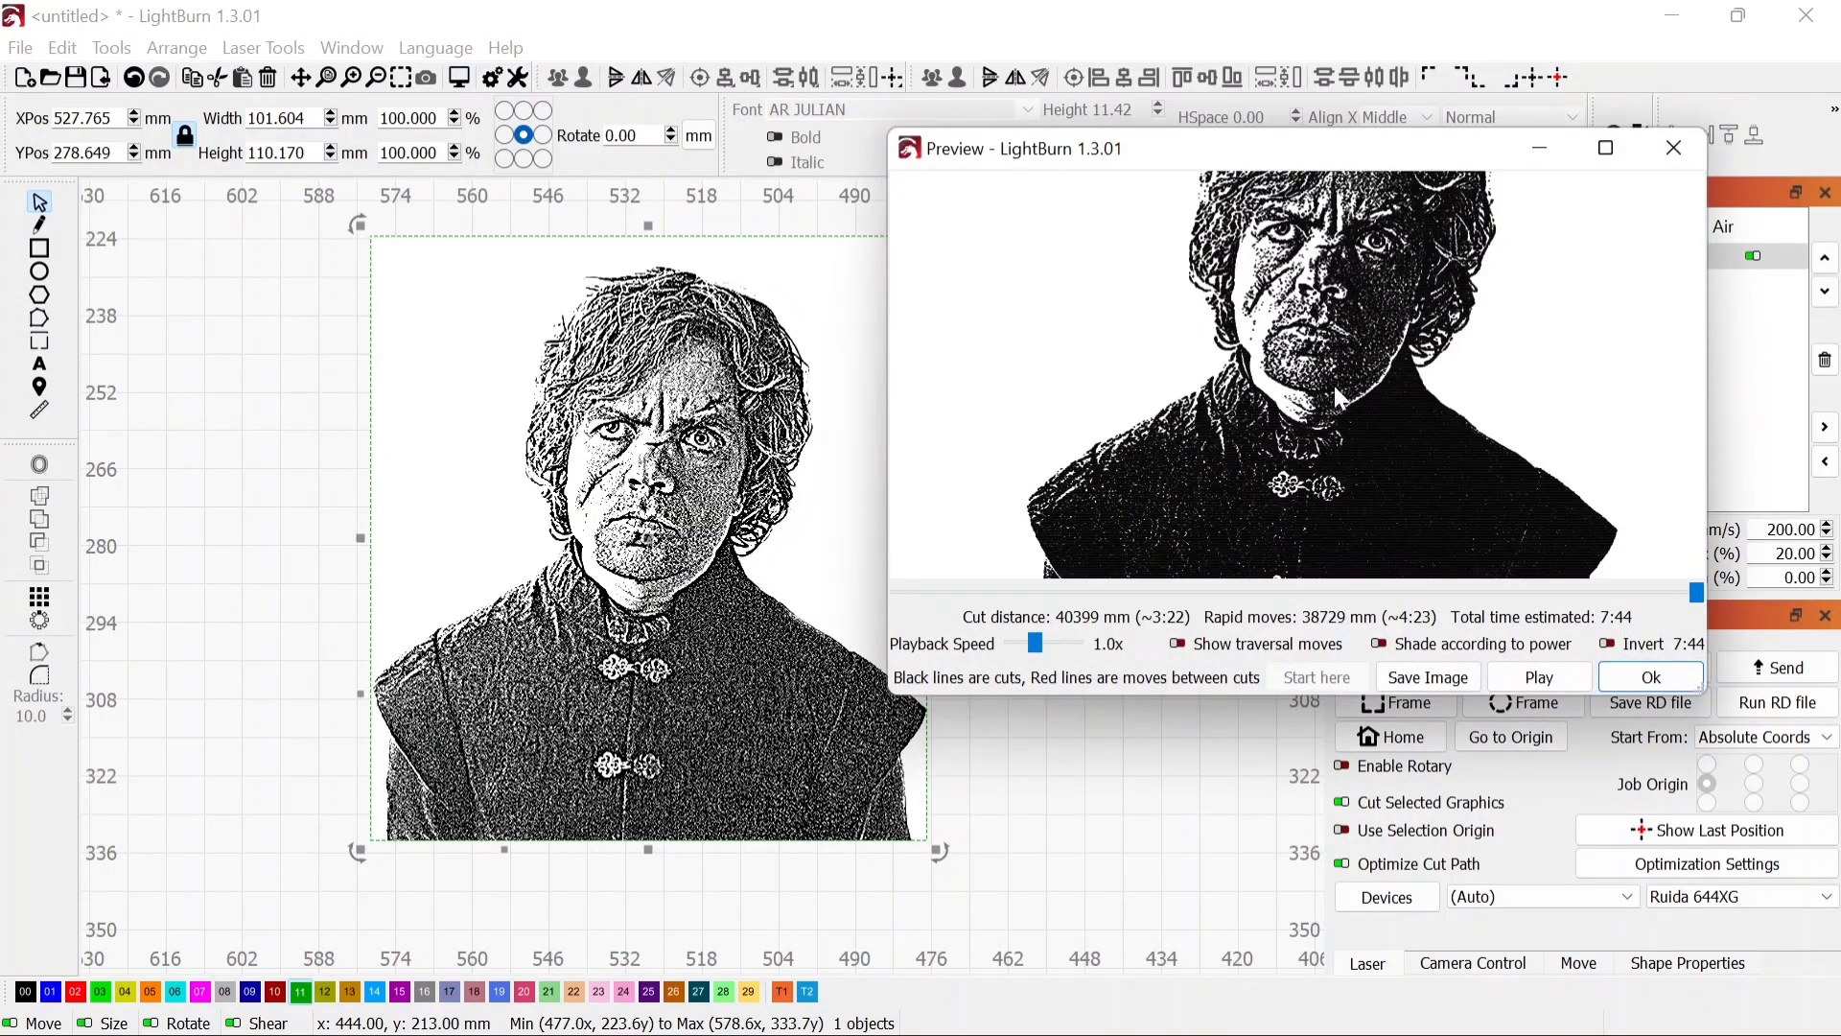
scroll(1335, 383, down, 3)
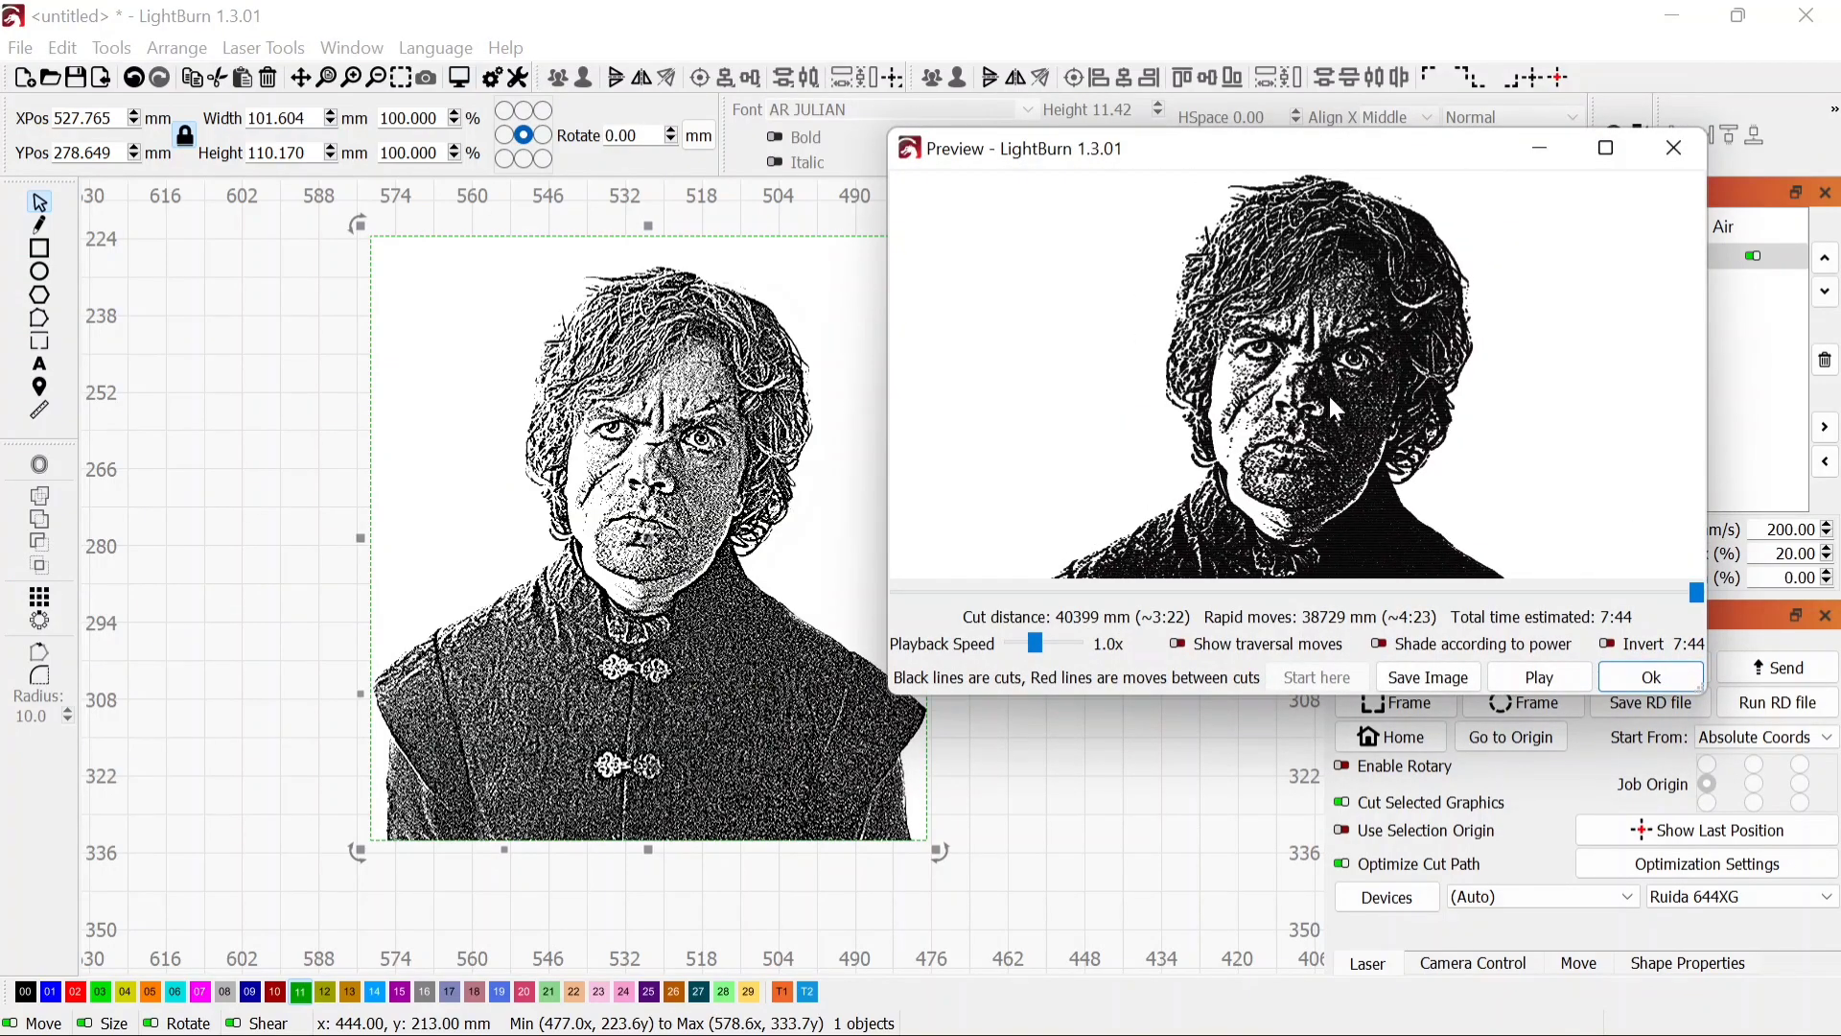
click(1631, 686)
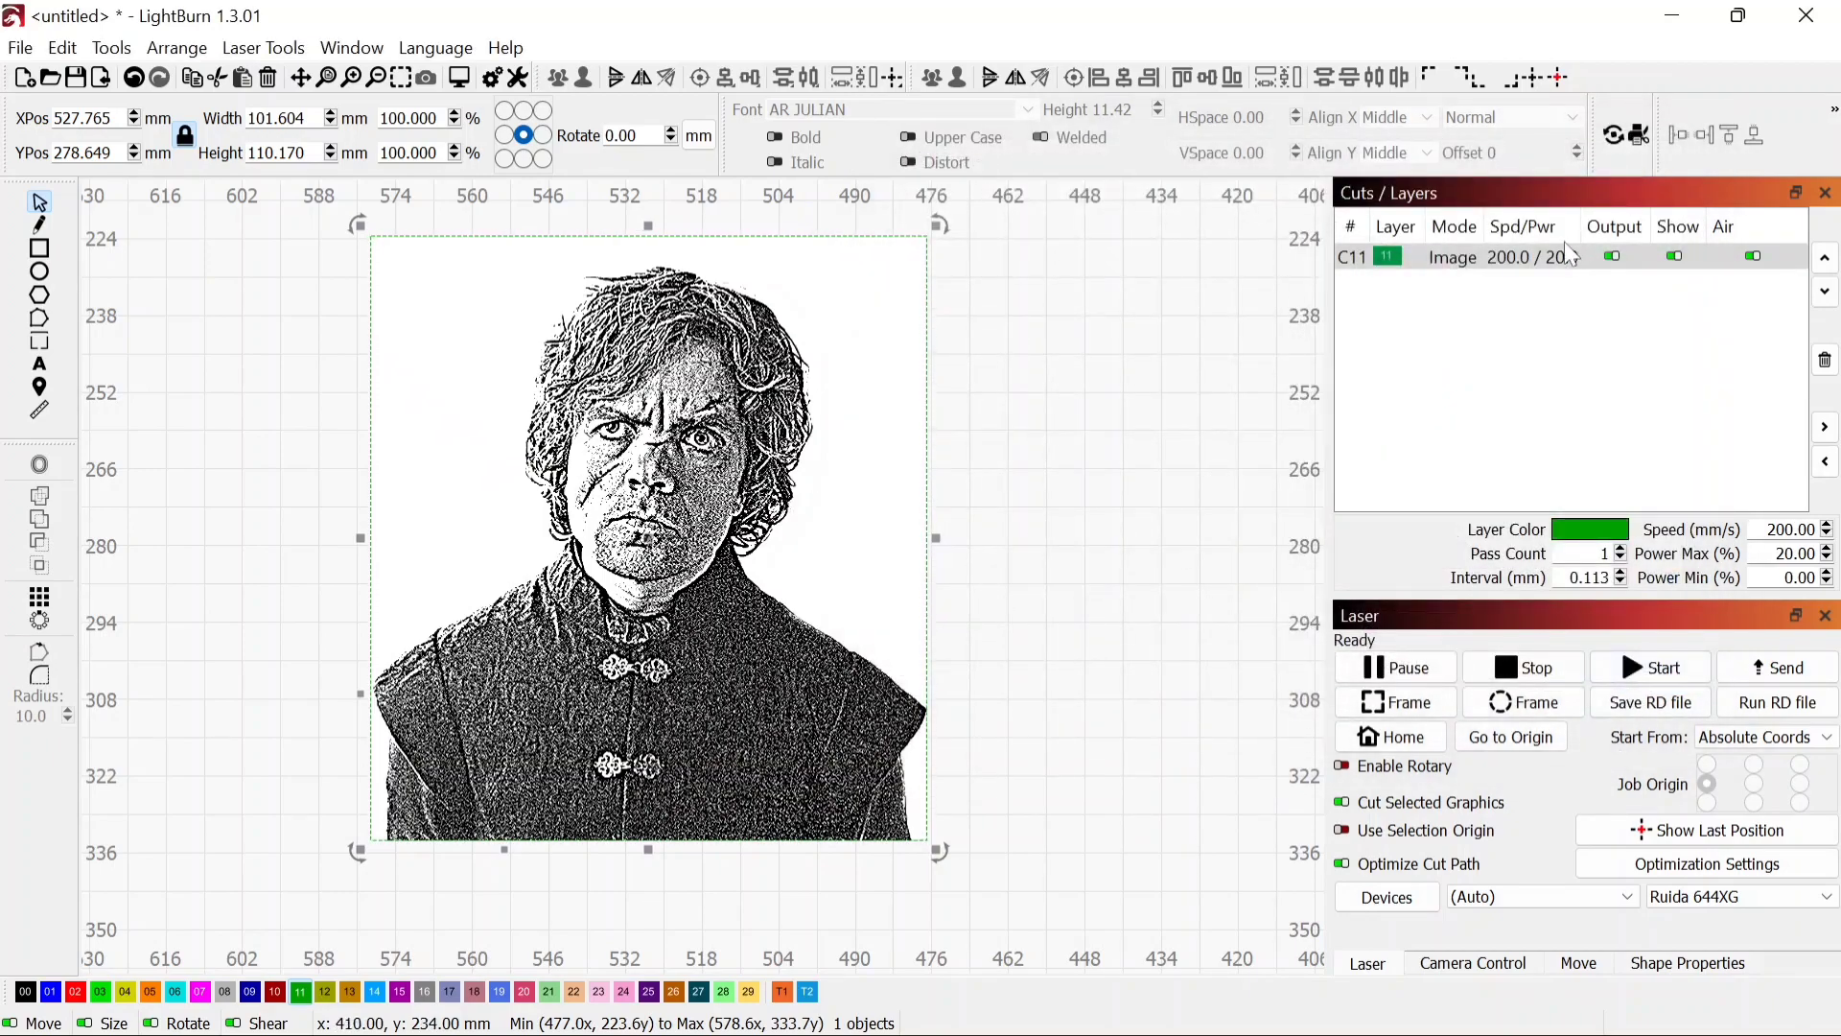
Step: Review the speed, power and image settings of the C11 image layer and close them
double_click(1542, 276)
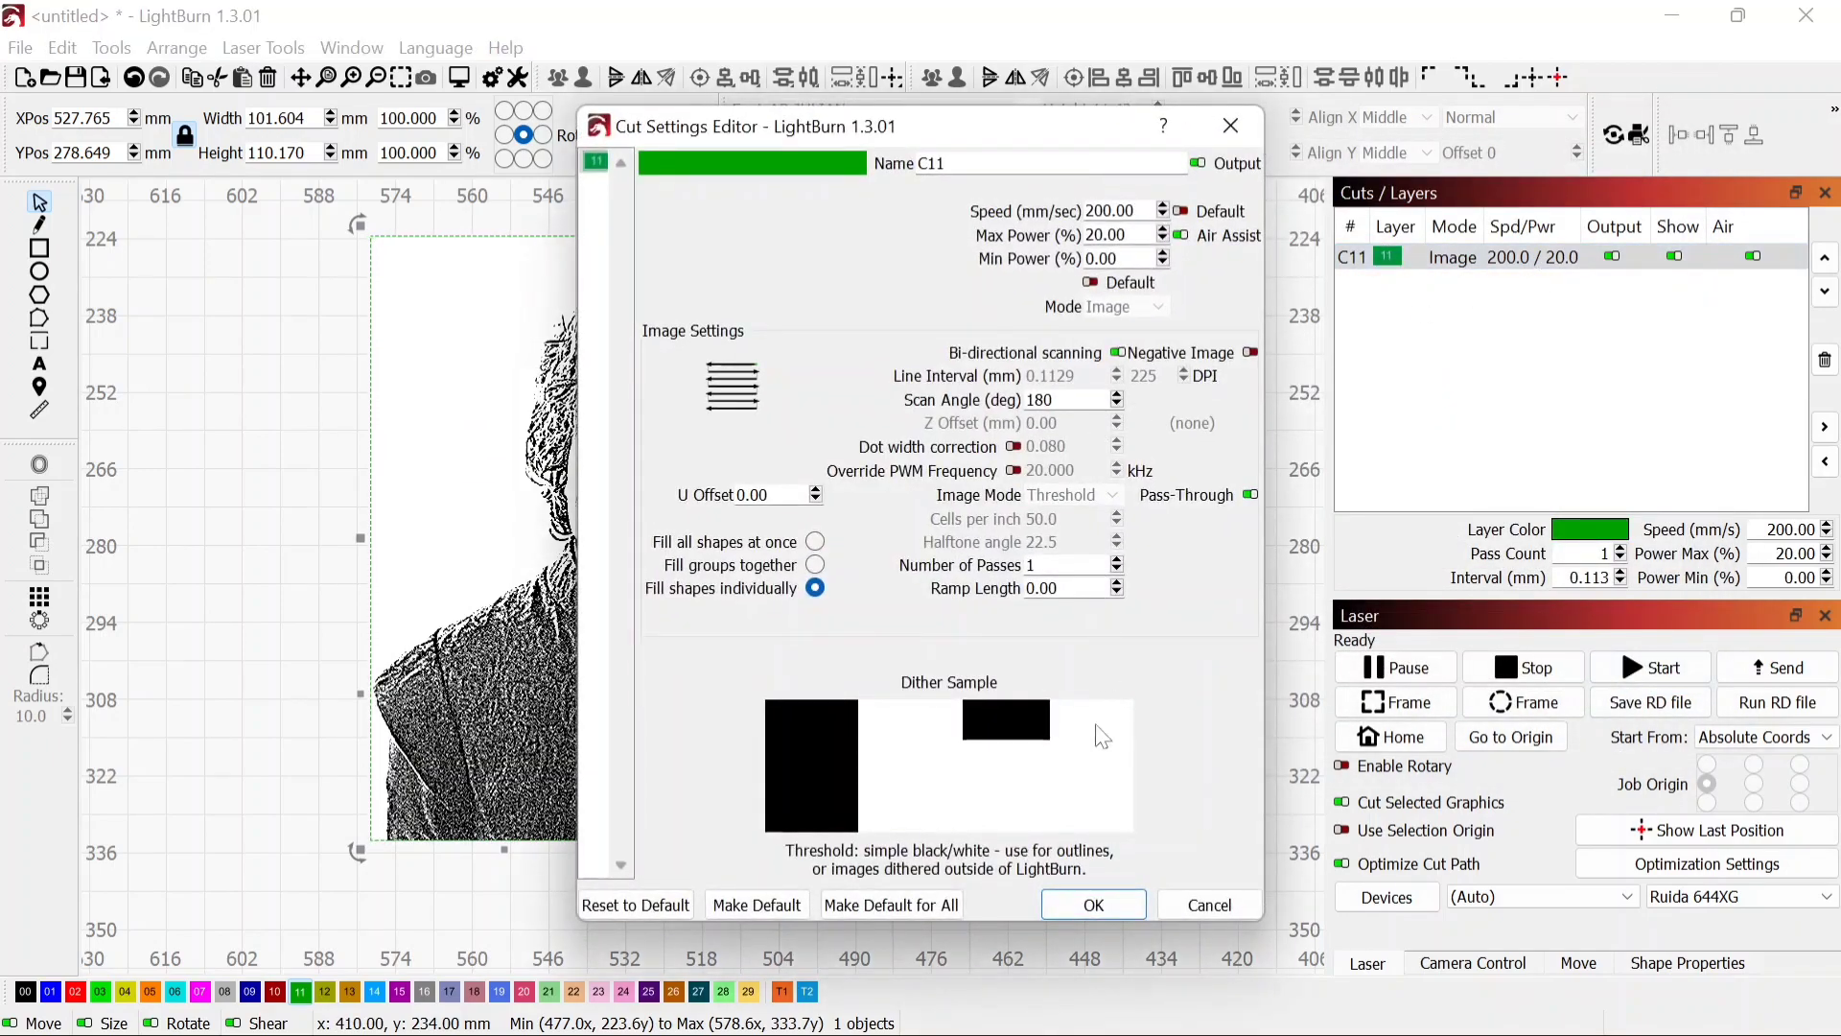
click(1094, 904)
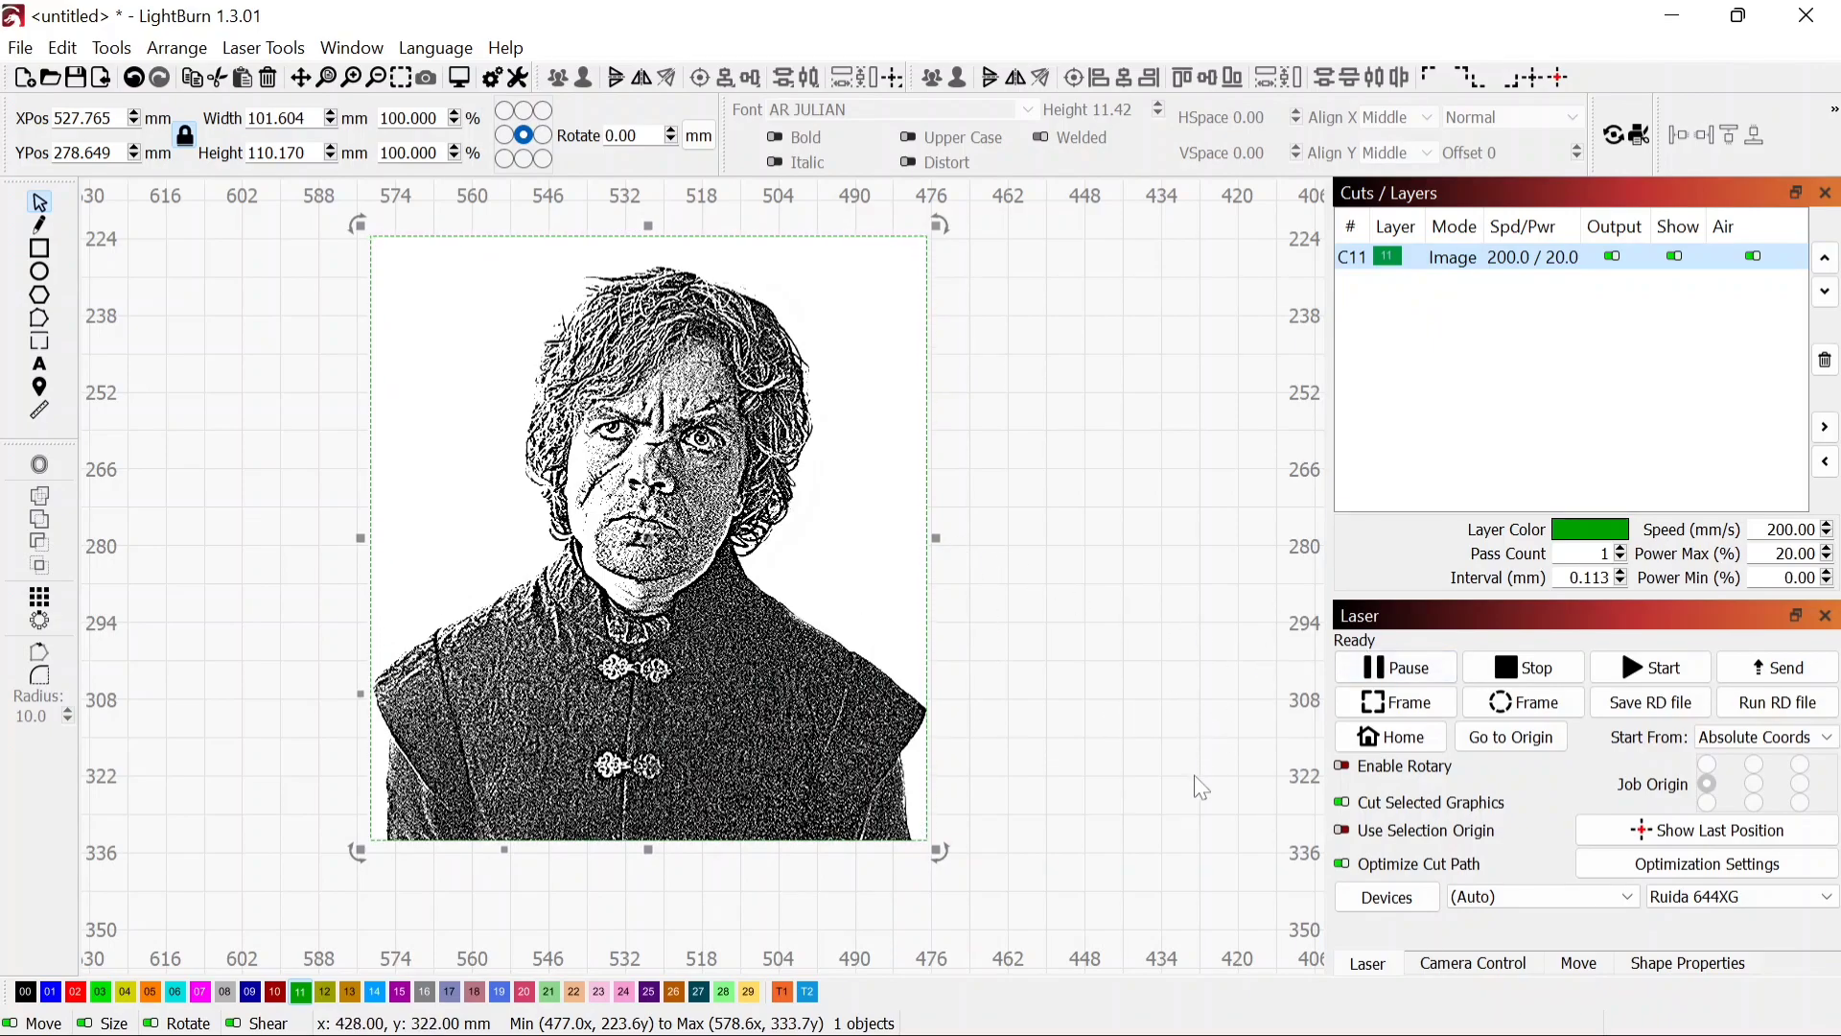
mouse_move(1155, 1034)
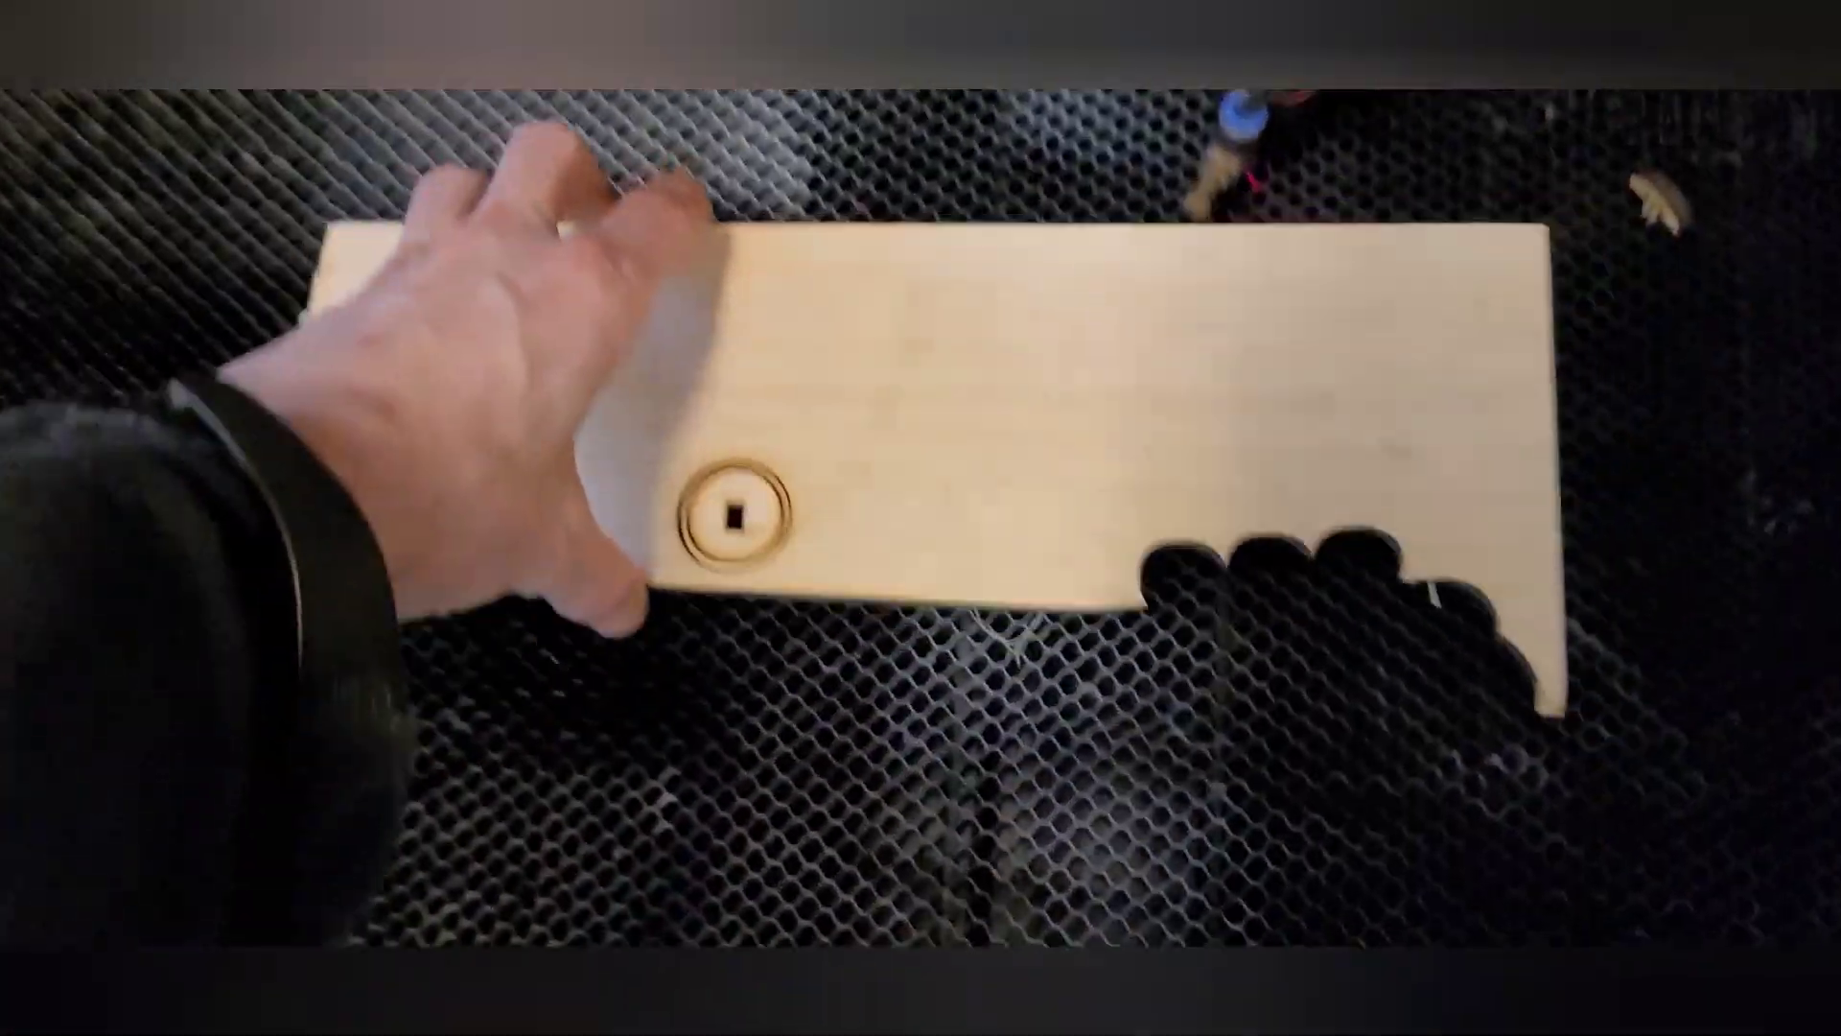